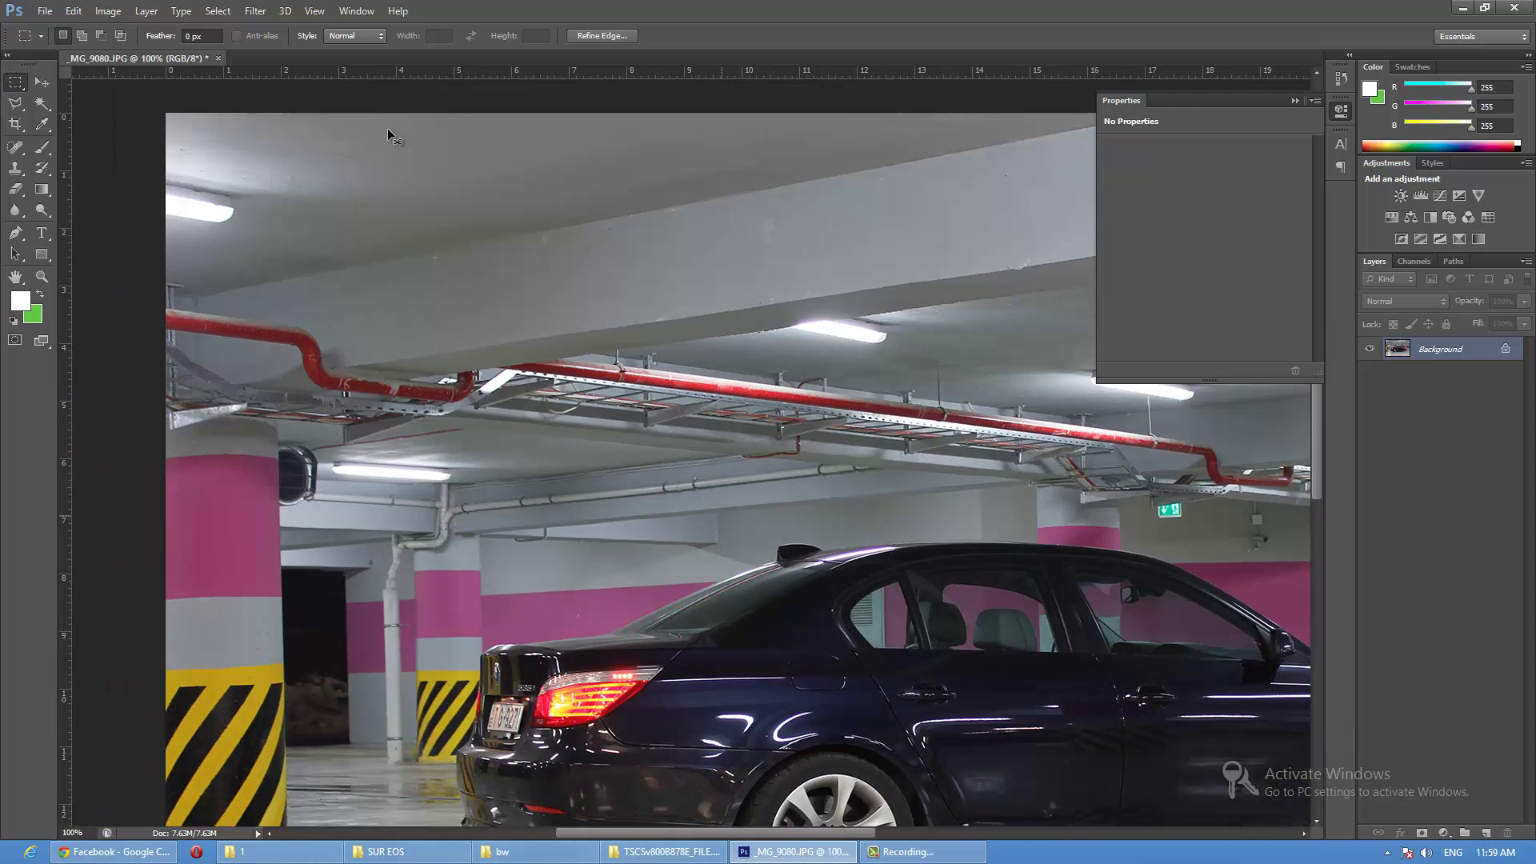
# Paste the copied garage photo in place as Layer 1 above the Background
pyautogui.click(108, 11)
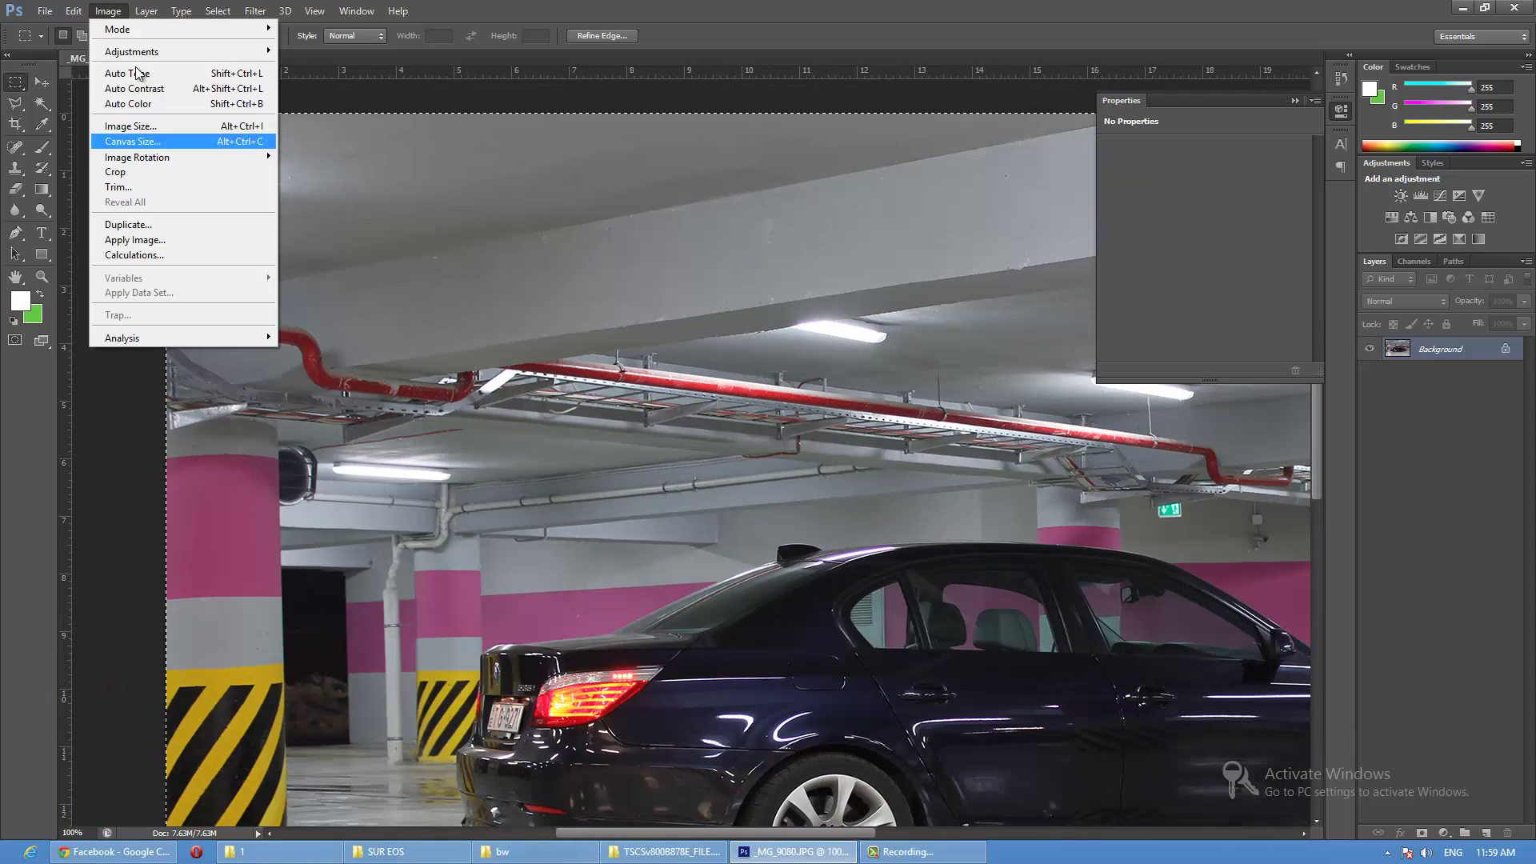
pyautogui.click(45, 11)
pyautogui.moveTo(102, 165)
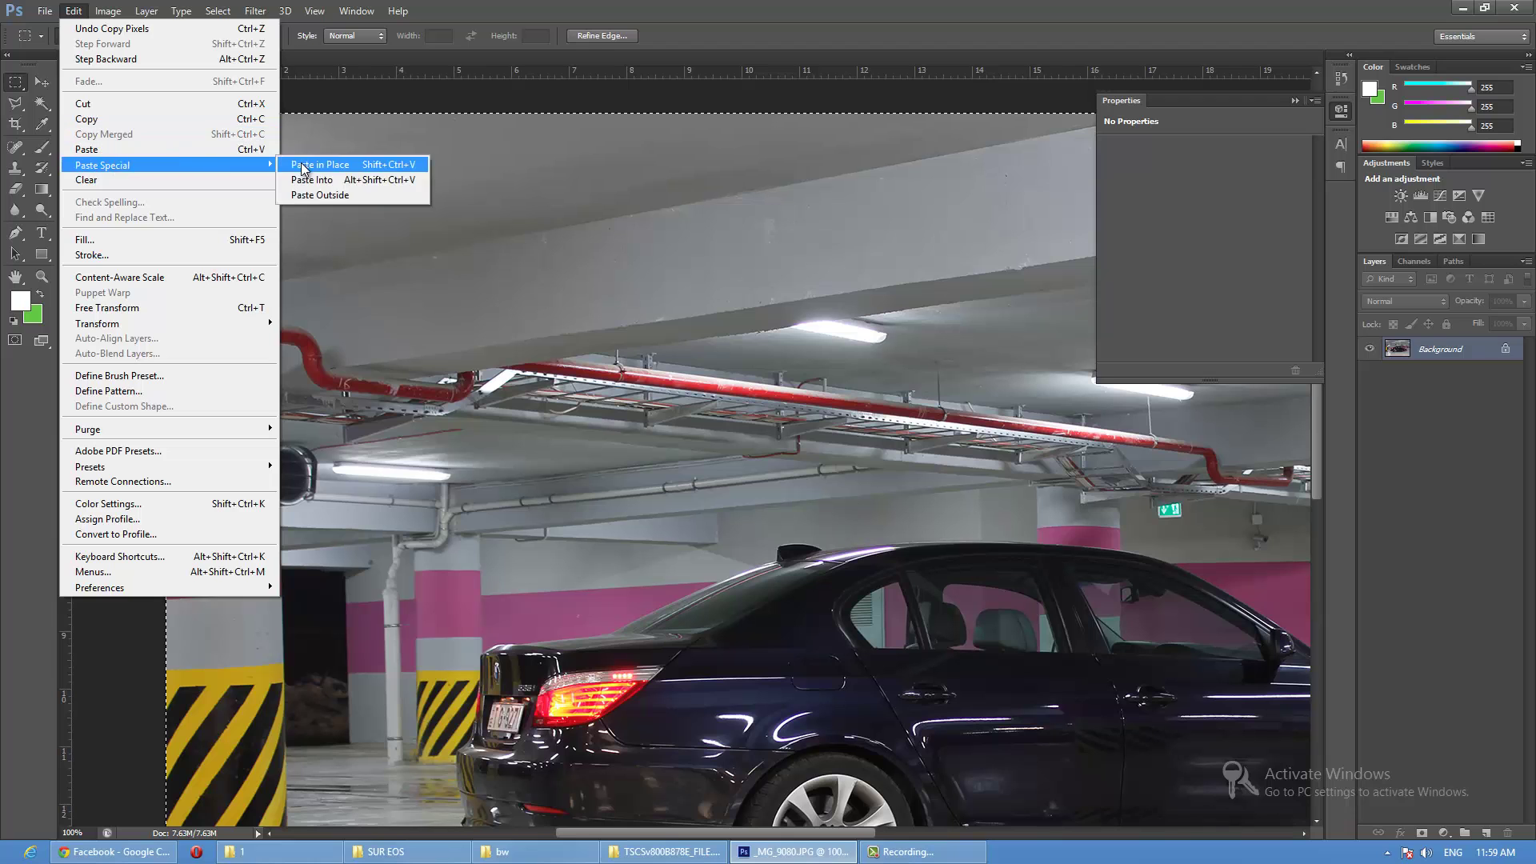
pyautogui.click(302, 168)
pyautogui.moveTo(864, 586); pyautogui.dragTo(704, 285)
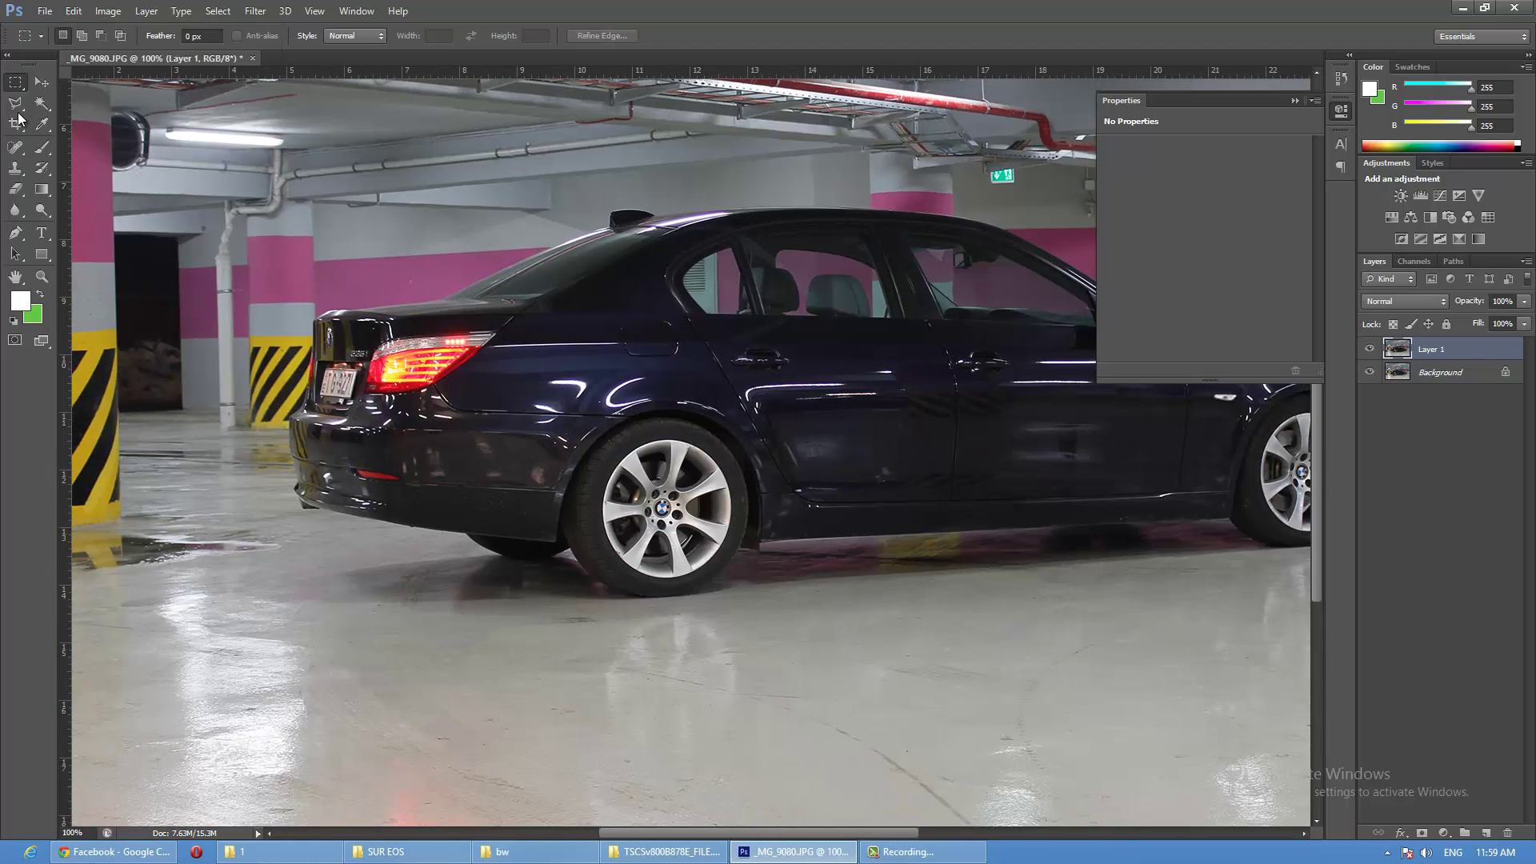
# Pick the Magnetic Lasso, zoom in on the car, and hide the panels for tracing
pyautogui.moveTo(18, 102); pyautogui.dragTo(104, 138)
pyautogui.scroll(5, 499, 271)
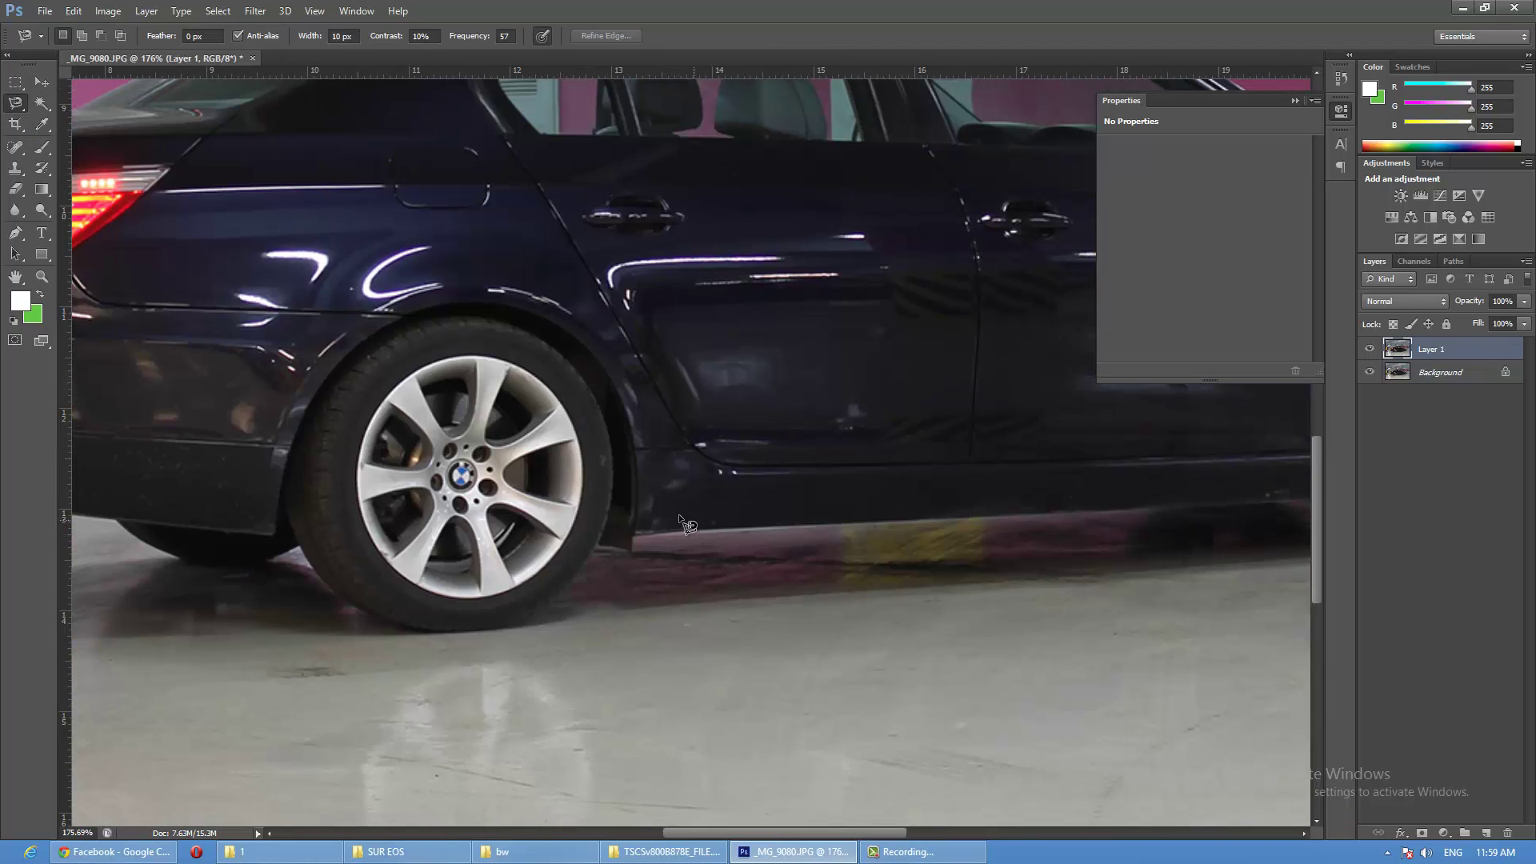
pyautogui.scroll(2, 680, 520)
pyautogui.press('Tab')
pyautogui.scroll(2, 680, 520)
pyautogui.click(582, 564)
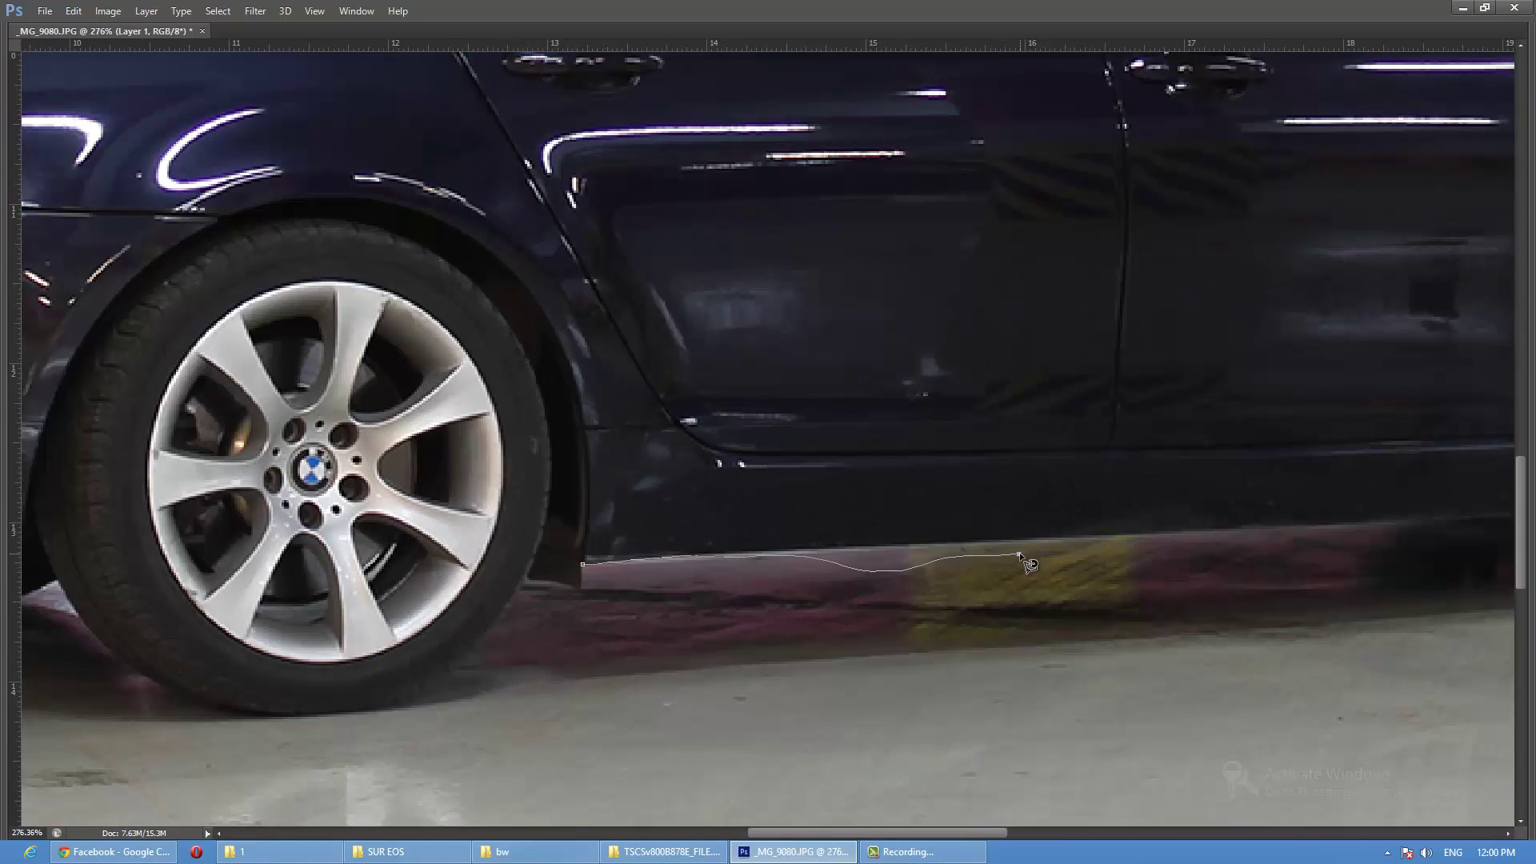
pyautogui.press('Tab')
pyautogui.press('Return')
pyautogui.press('Tab')
# Trace the car body along the sill, around the front wheel arch and fender
pyautogui.click(600, 565)
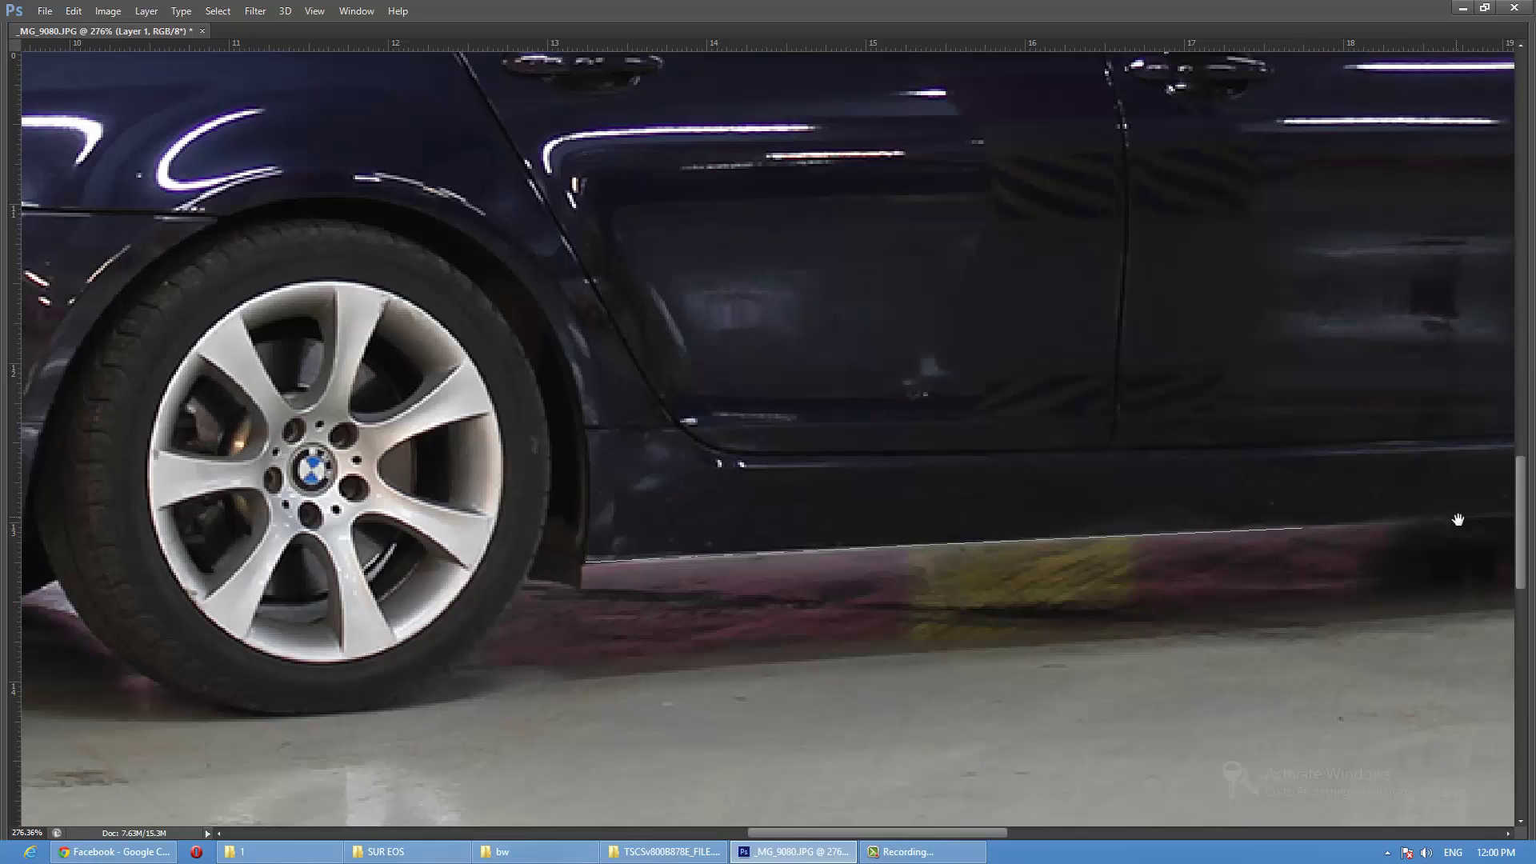
pyautogui.moveTo(1457, 520); pyautogui.dragTo(790, 524)
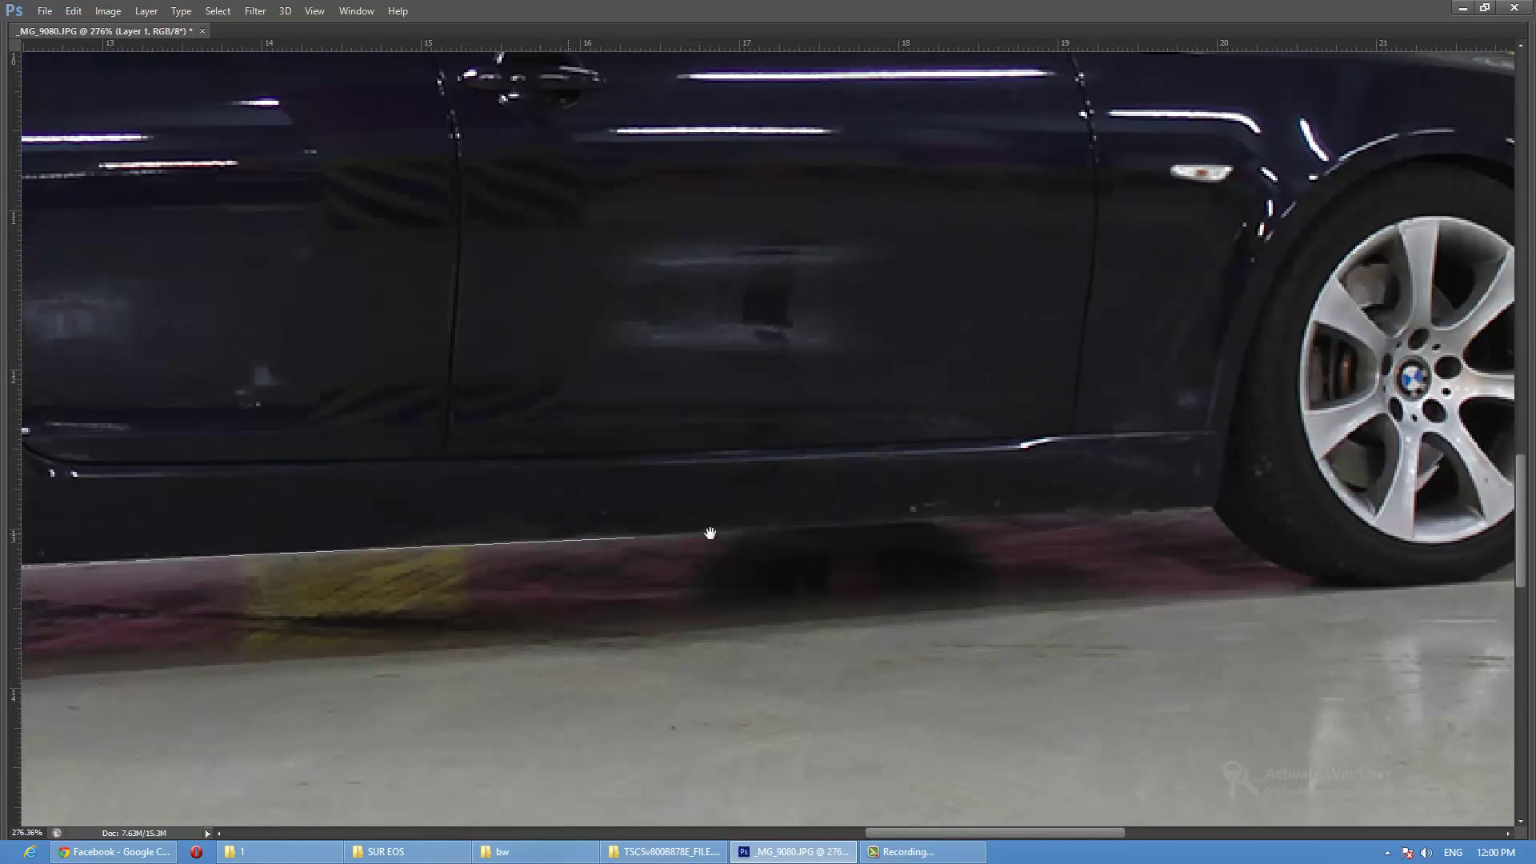
pyautogui.click(1213, 508)
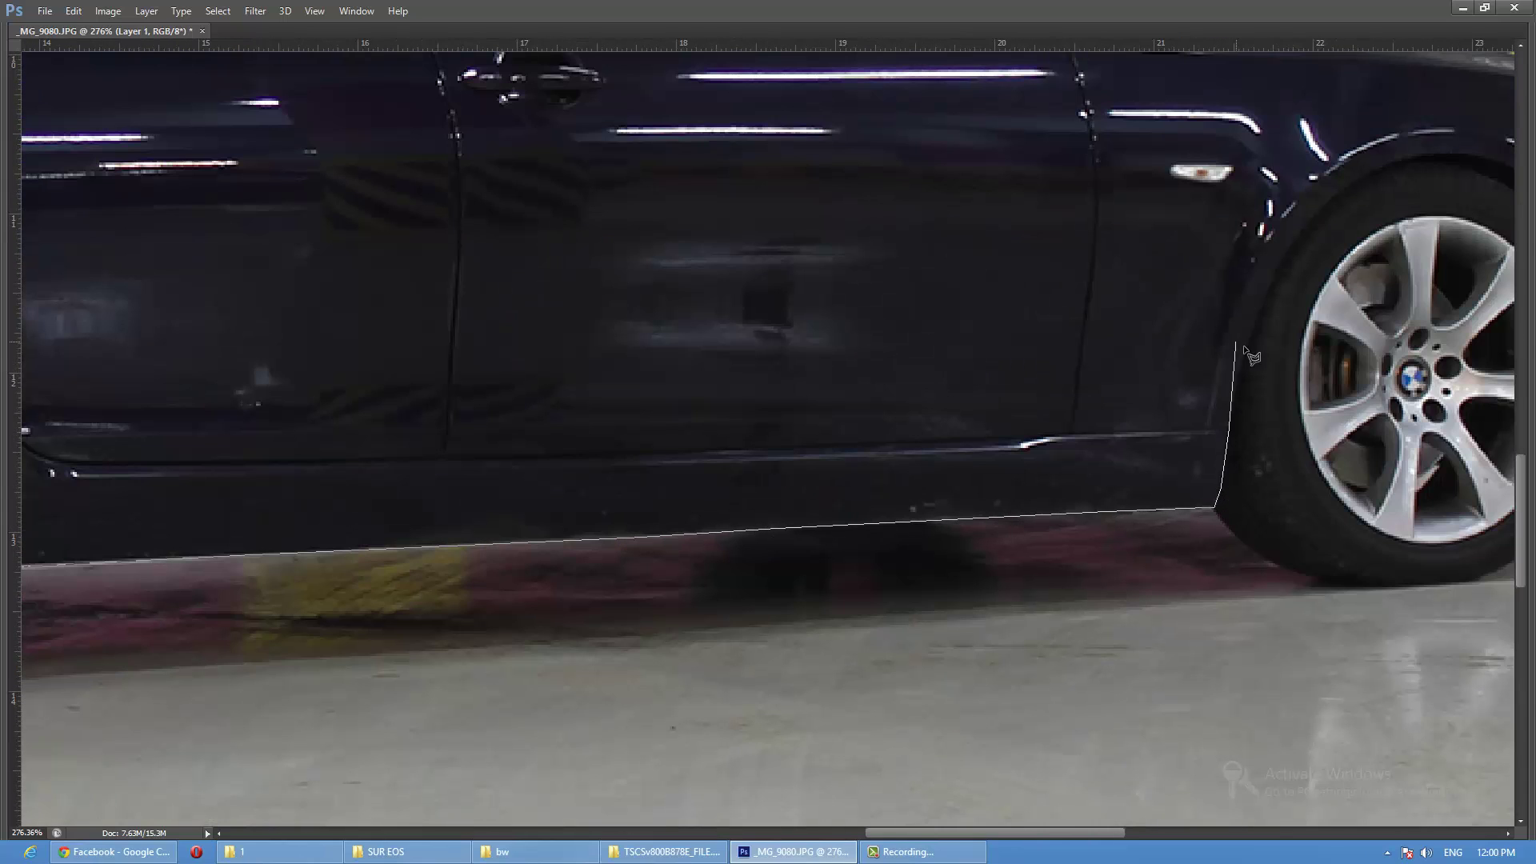
pyautogui.moveTo(1246, 237); pyautogui.dragTo(664, 348)
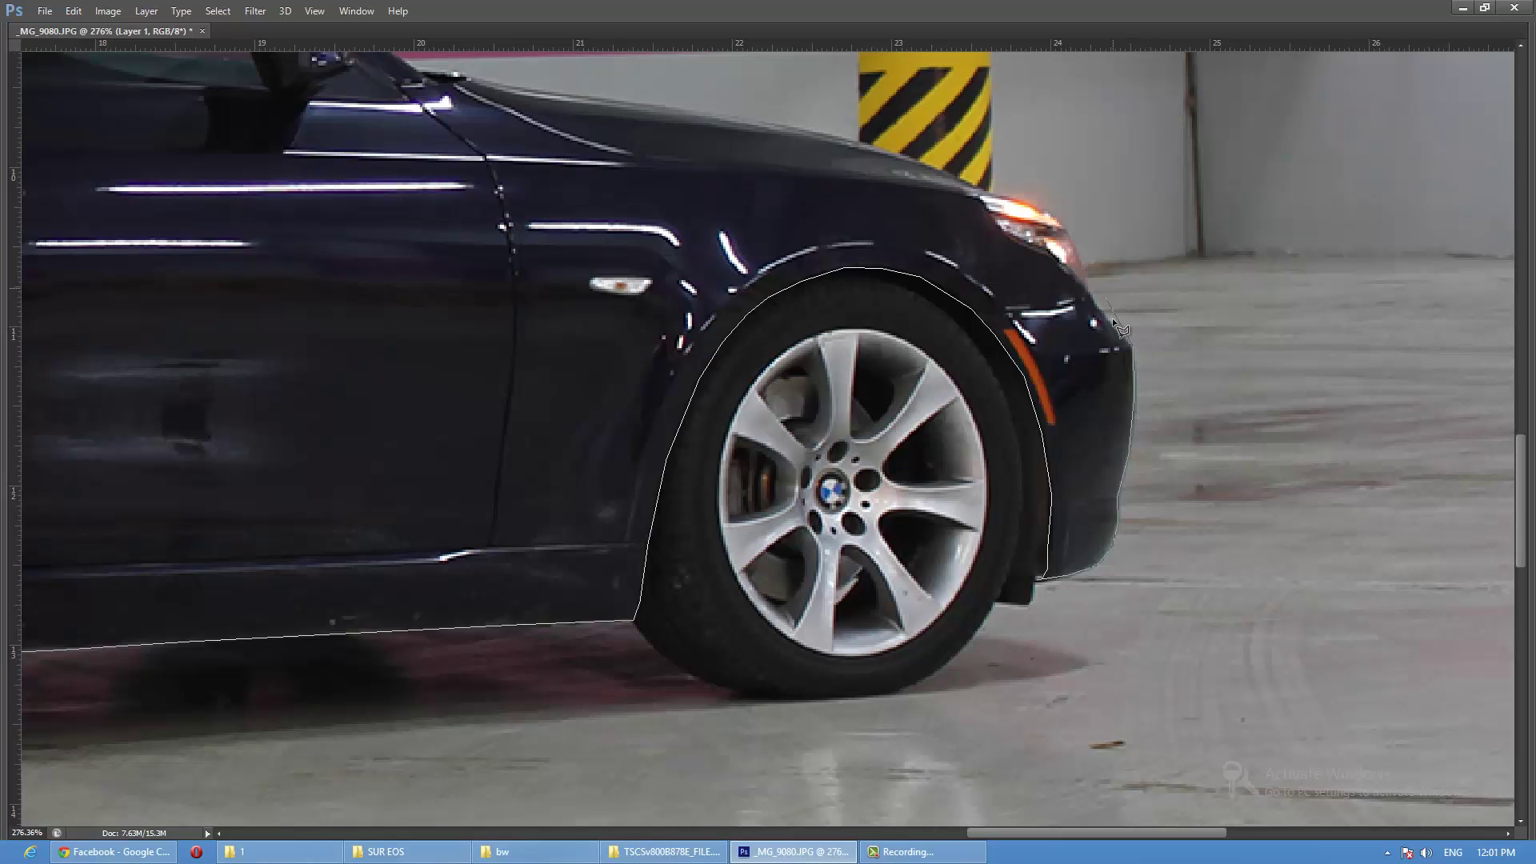
pyautogui.moveTo(1029, 251); pyautogui.dragTo(1194, 528)
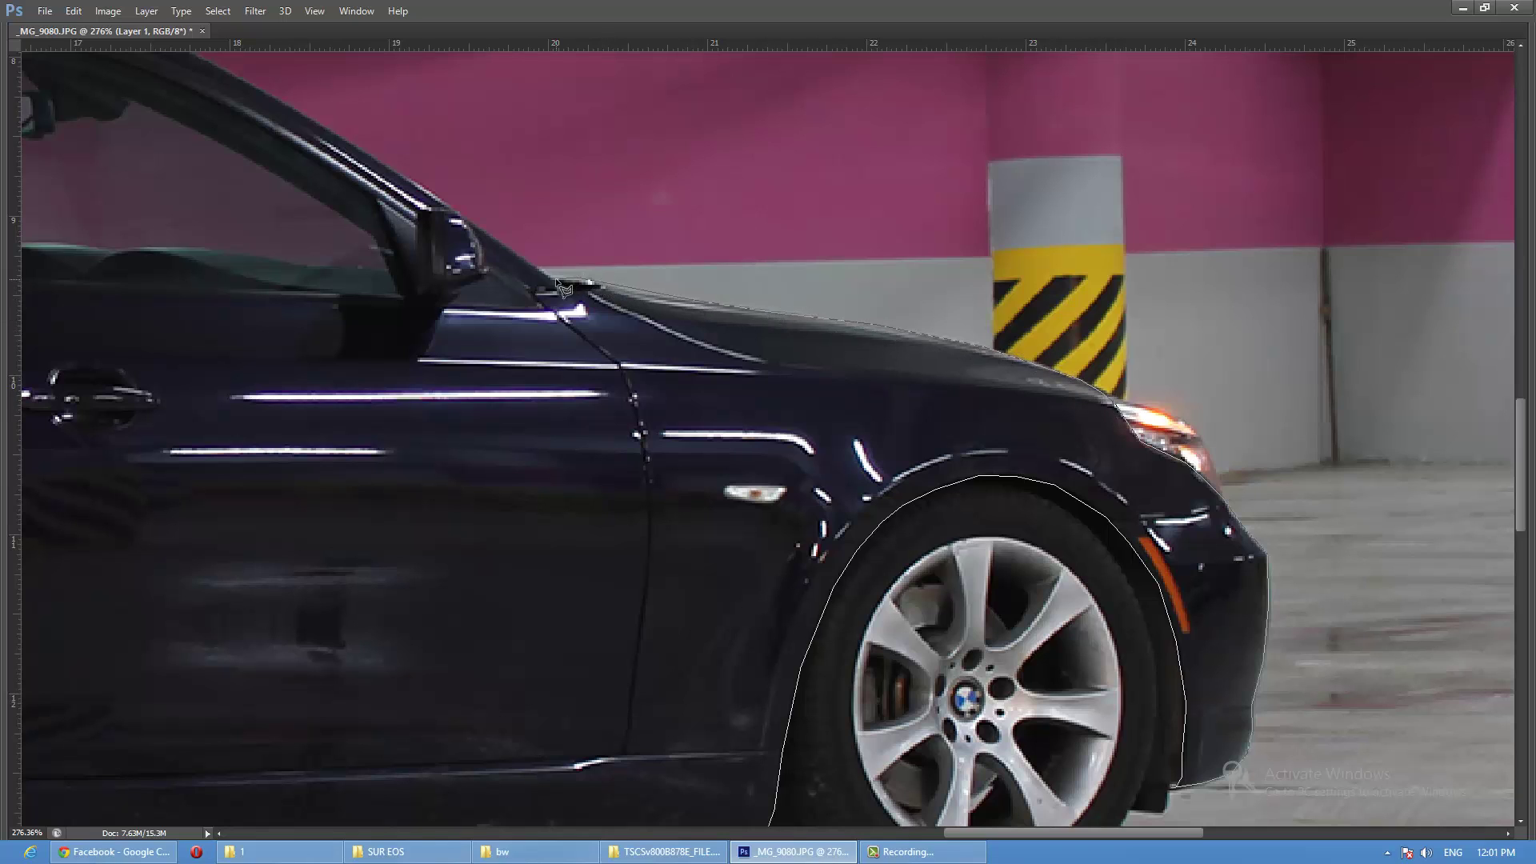
# Continue the outline over the roof, rear, taillight and bumper to the rear wheel
pyautogui.moveTo(564, 288); pyautogui.dragTo(1142, 574)
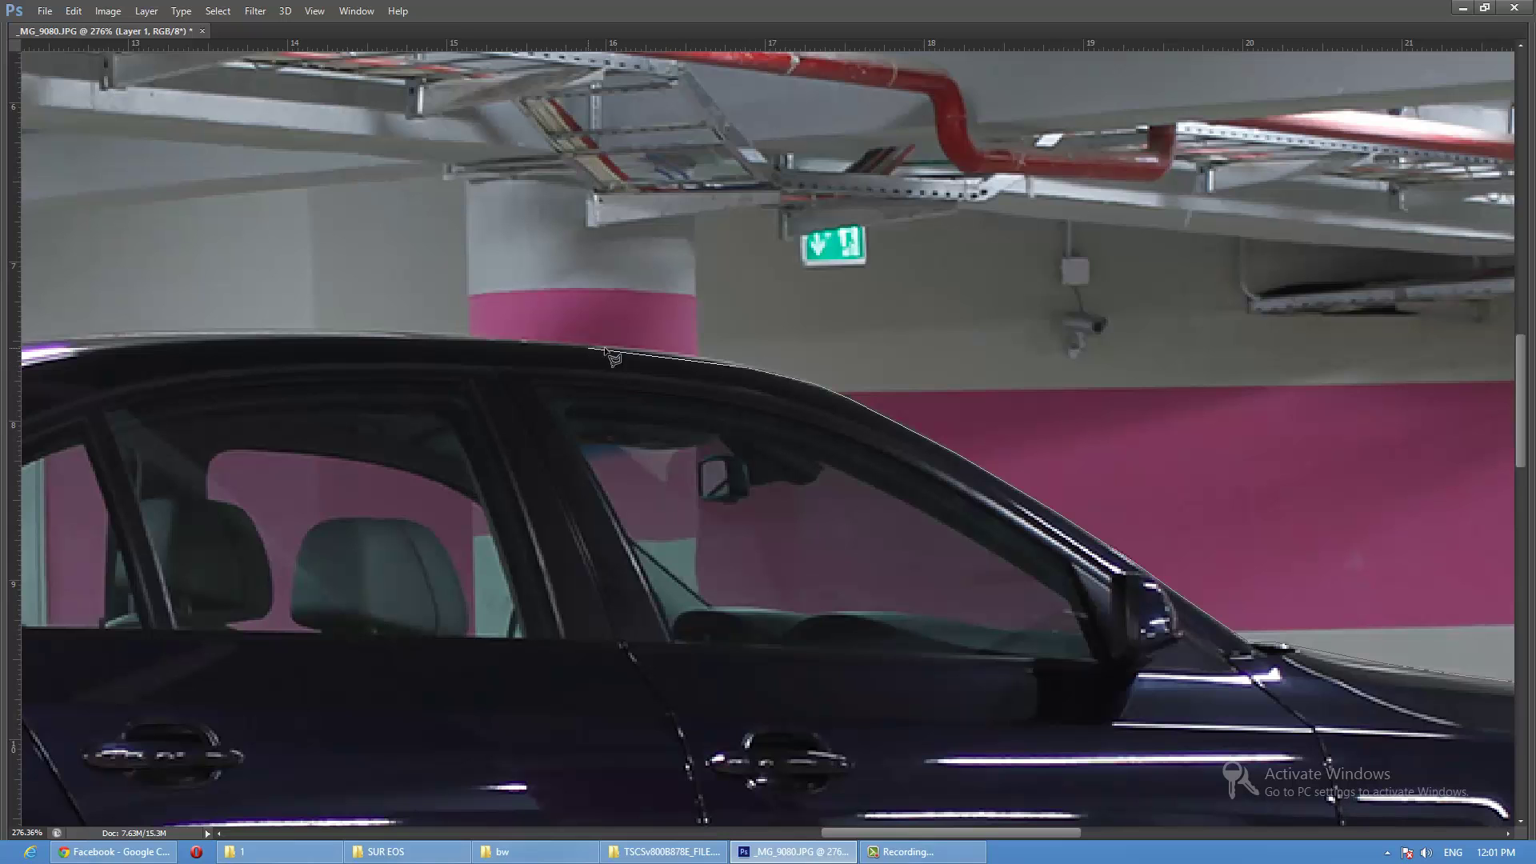
pyautogui.moveTo(294, 336); pyautogui.dragTo(832, 352)
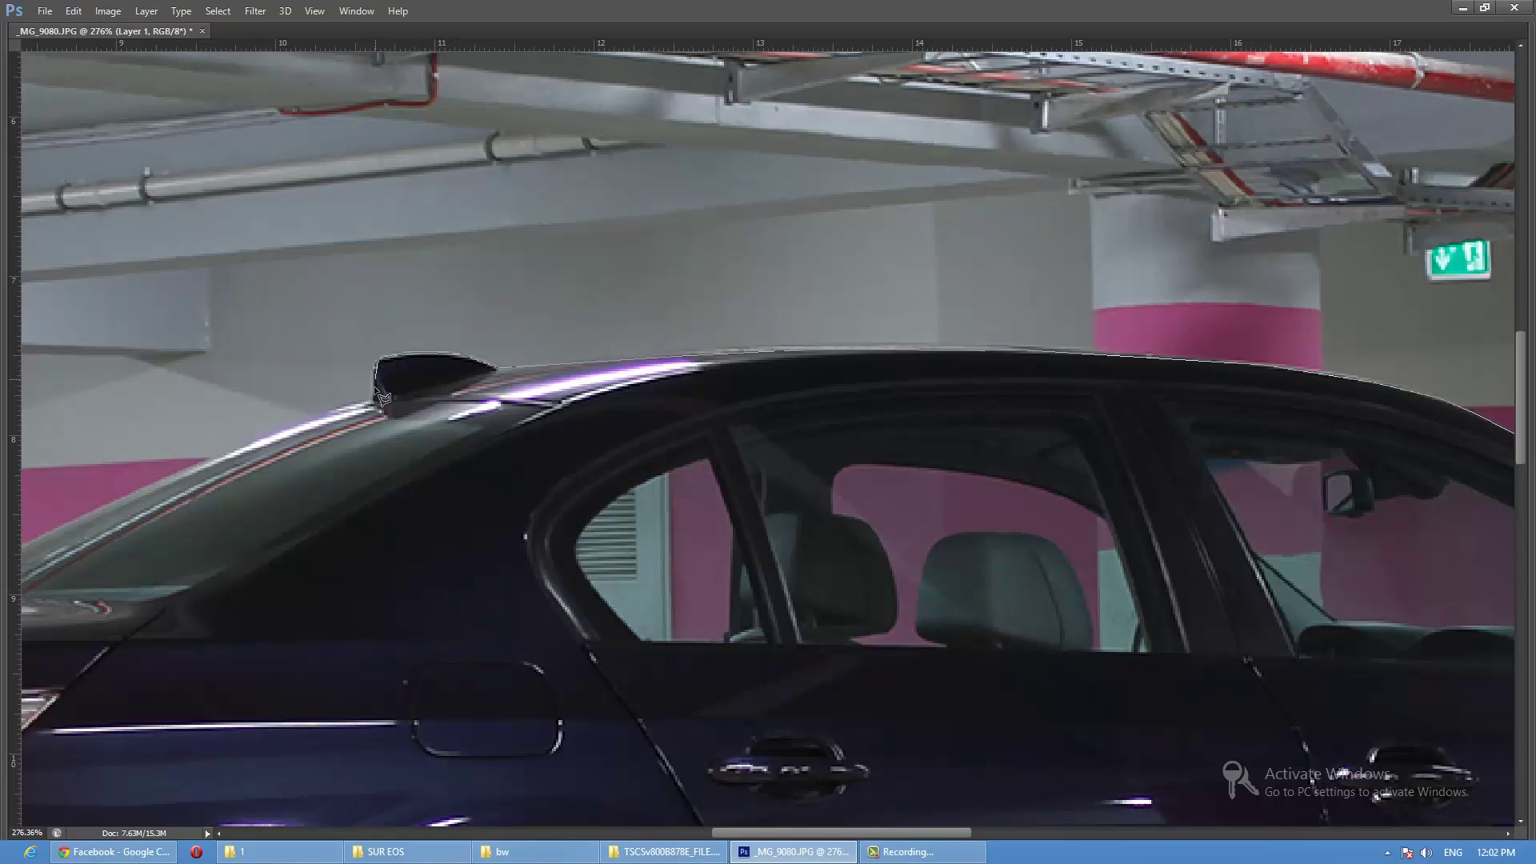
pyautogui.moveTo(275, 427); pyautogui.dragTo(992, 477)
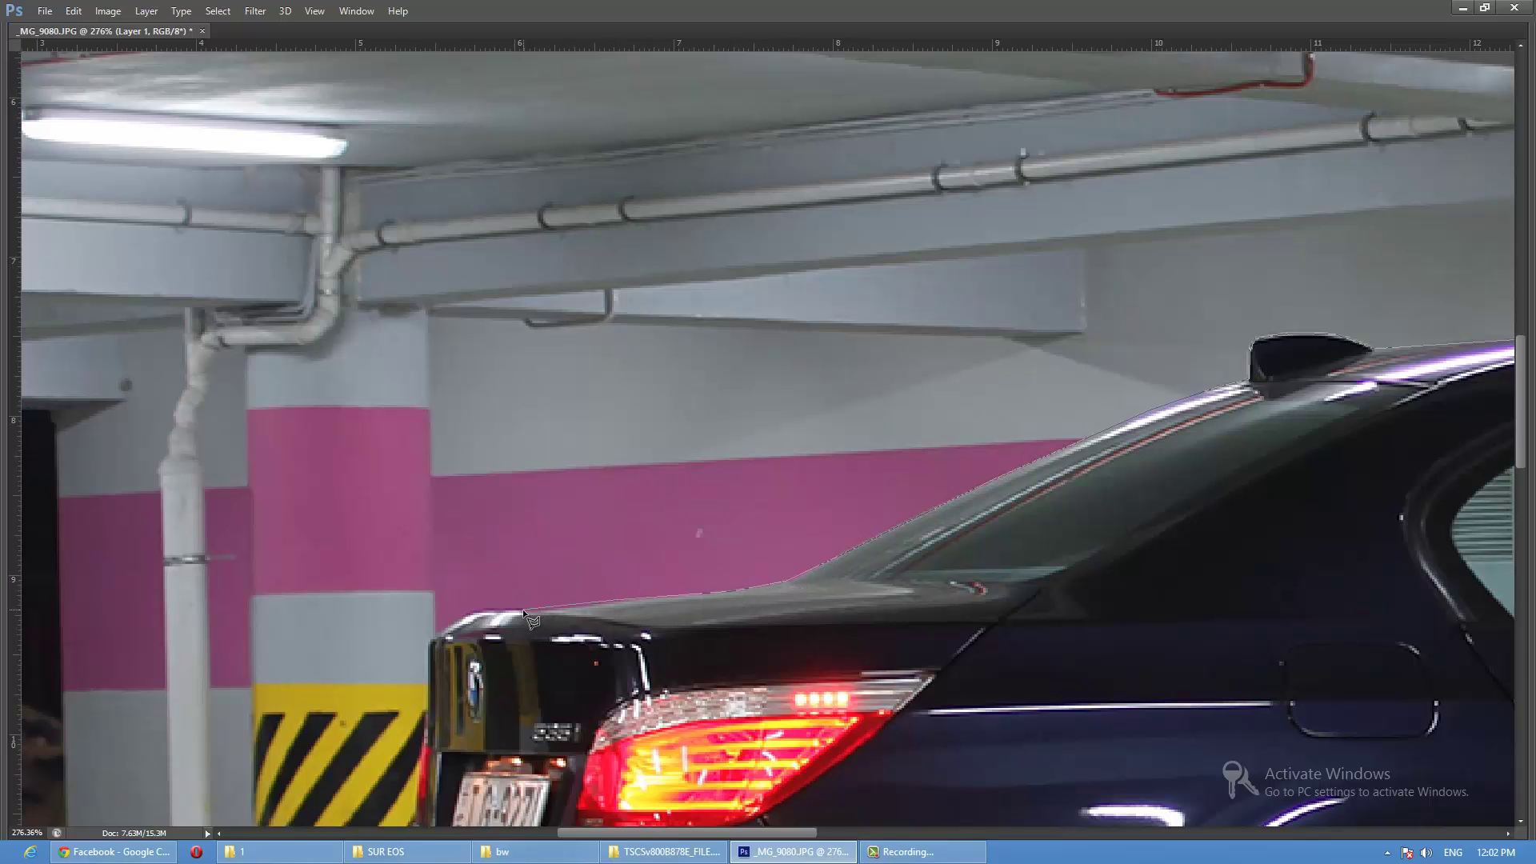
pyautogui.moveTo(472, 623); pyautogui.dragTo(751, 341)
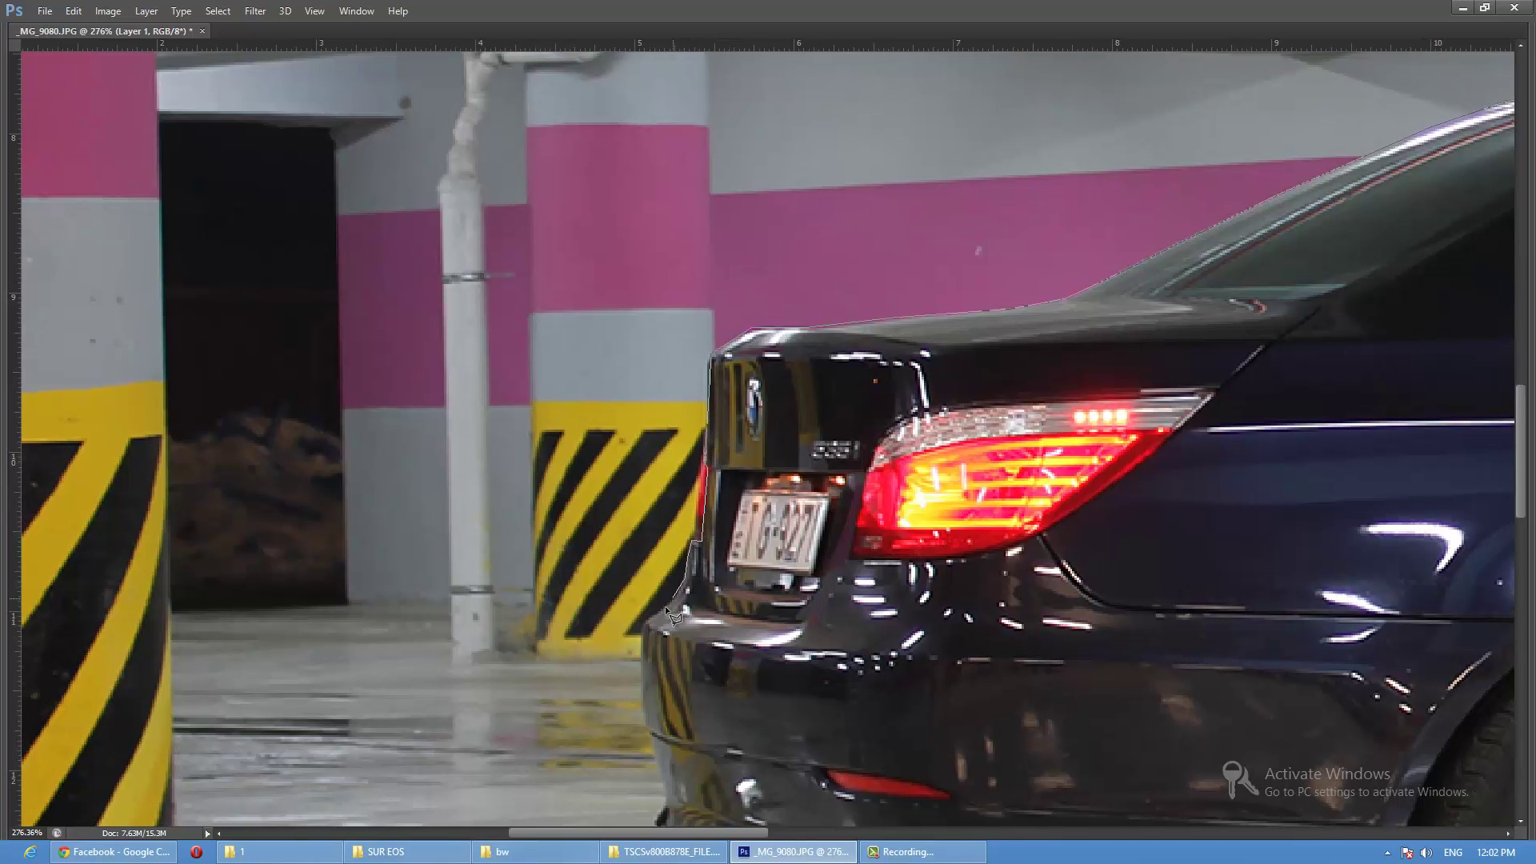
pyautogui.moveTo(643, 630); pyautogui.dragTo(648, 340)
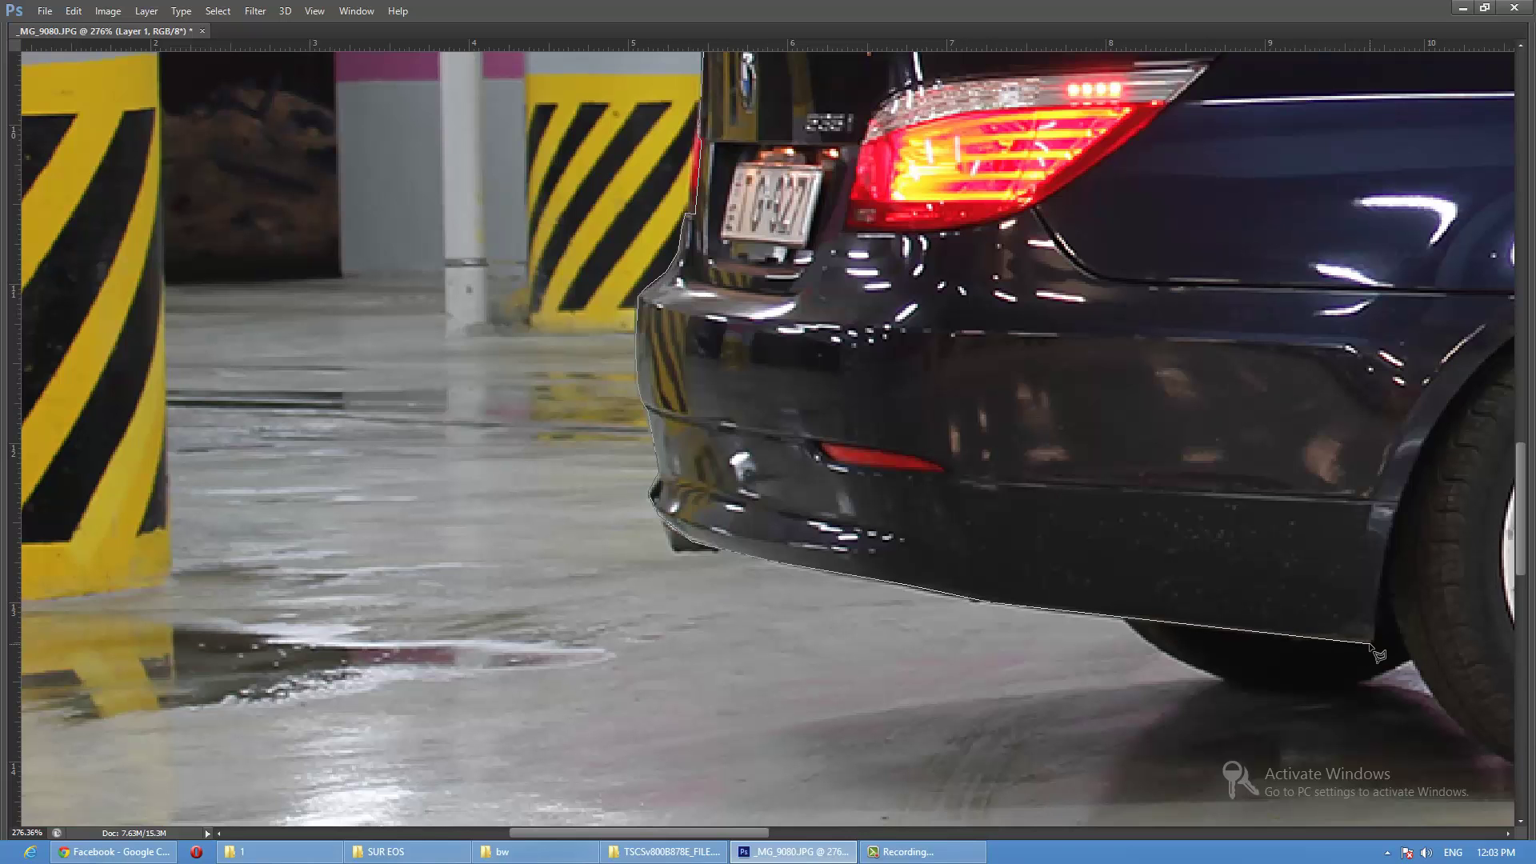
pyautogui.moveTo(1381, 652); pyautogui.dragTo(449, 634)
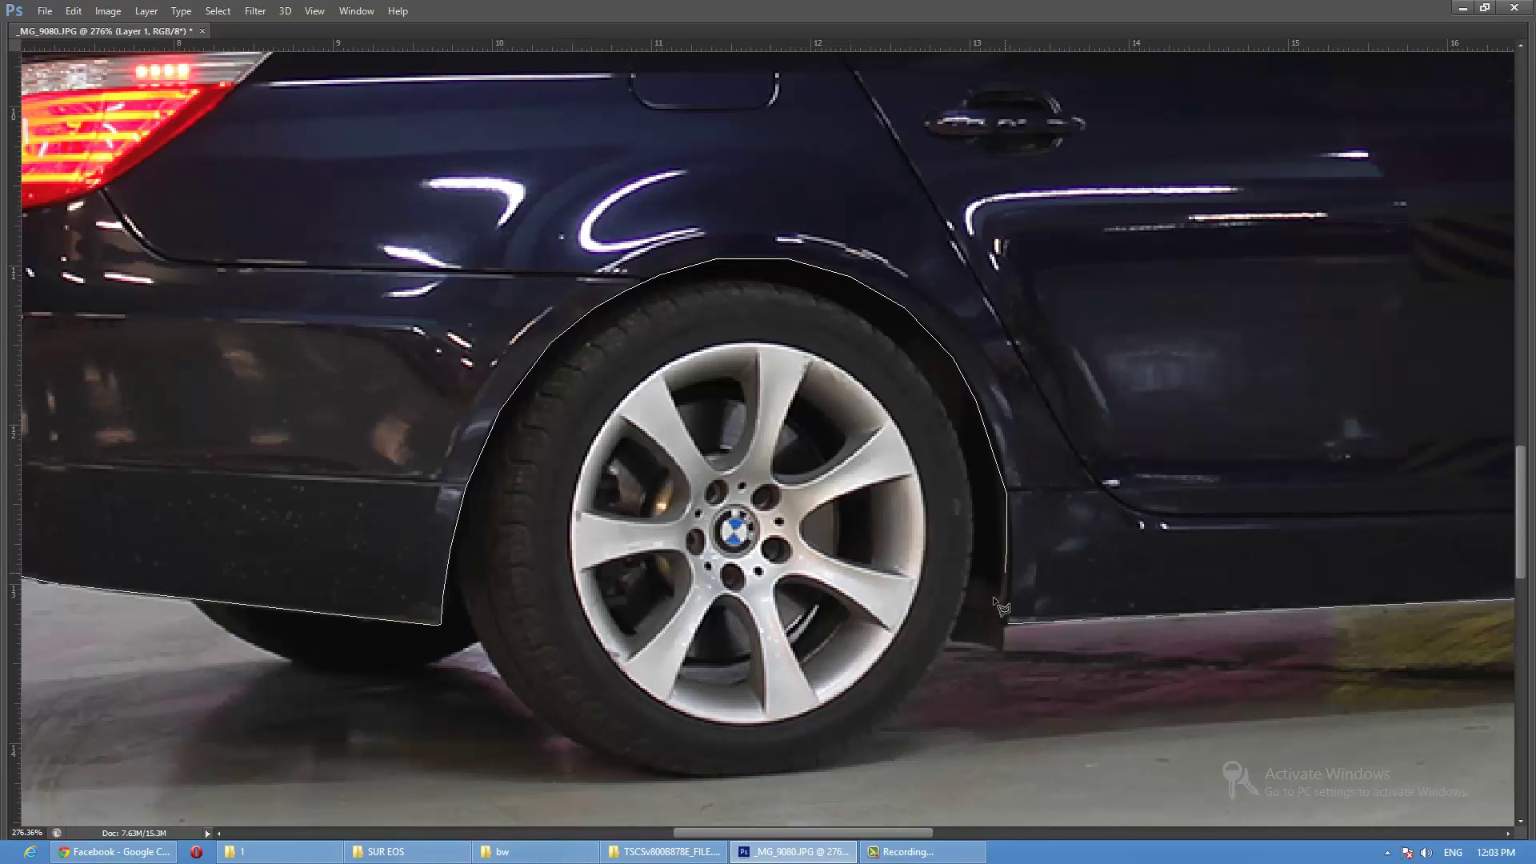
pyautogui.scroll(-5, 1012, 632)
# Cut the car body from Layer 1 and paste it in place as Layer 2
pyautogui.scroll(-5, 1012, 632)
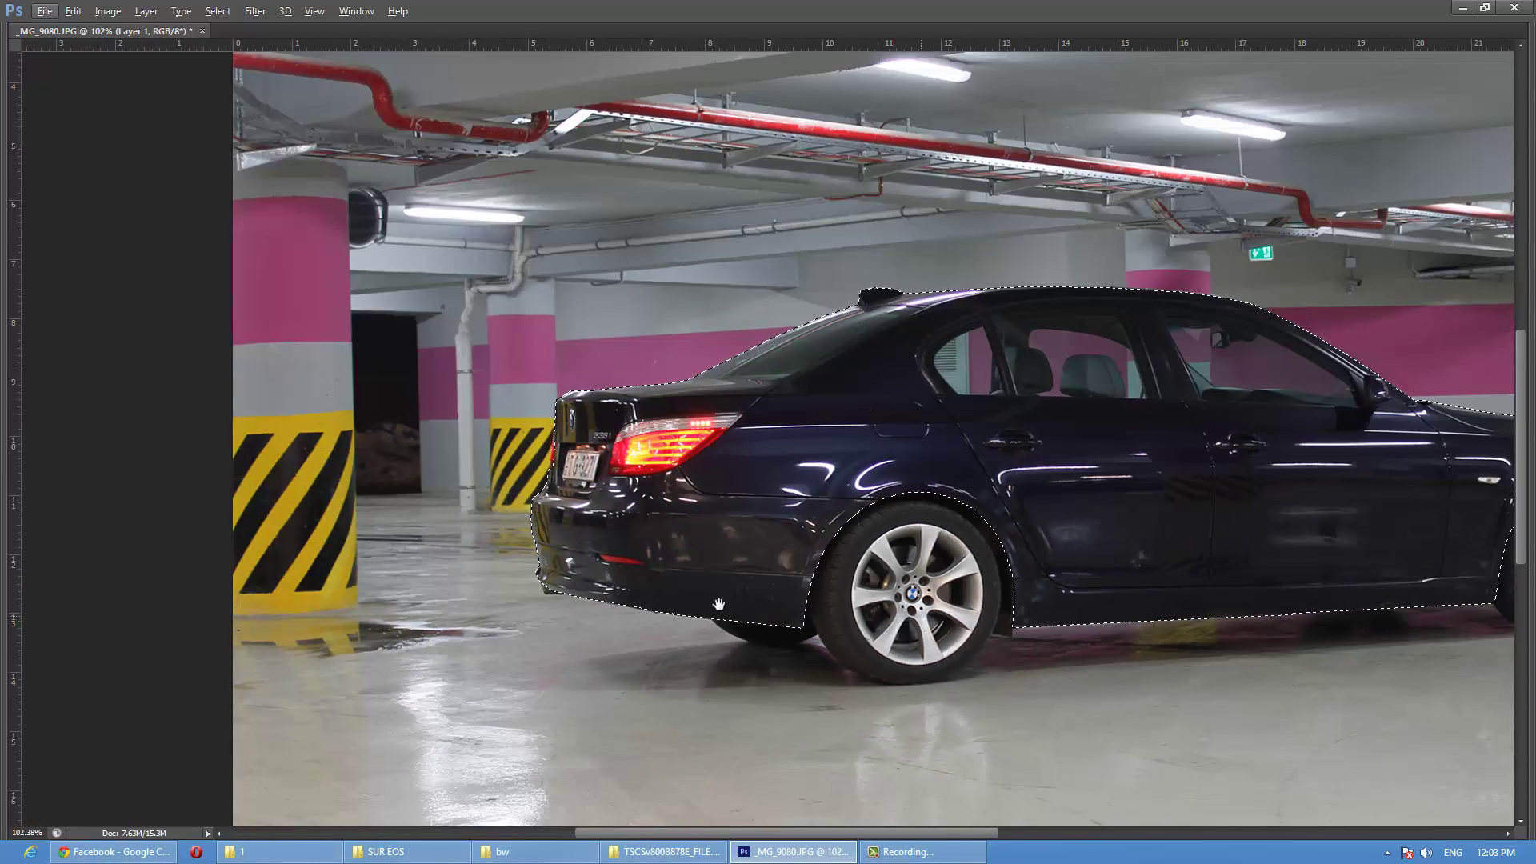
pyautogui.scroll(-2, 880, 592)
pyautogui.click(73, 10)
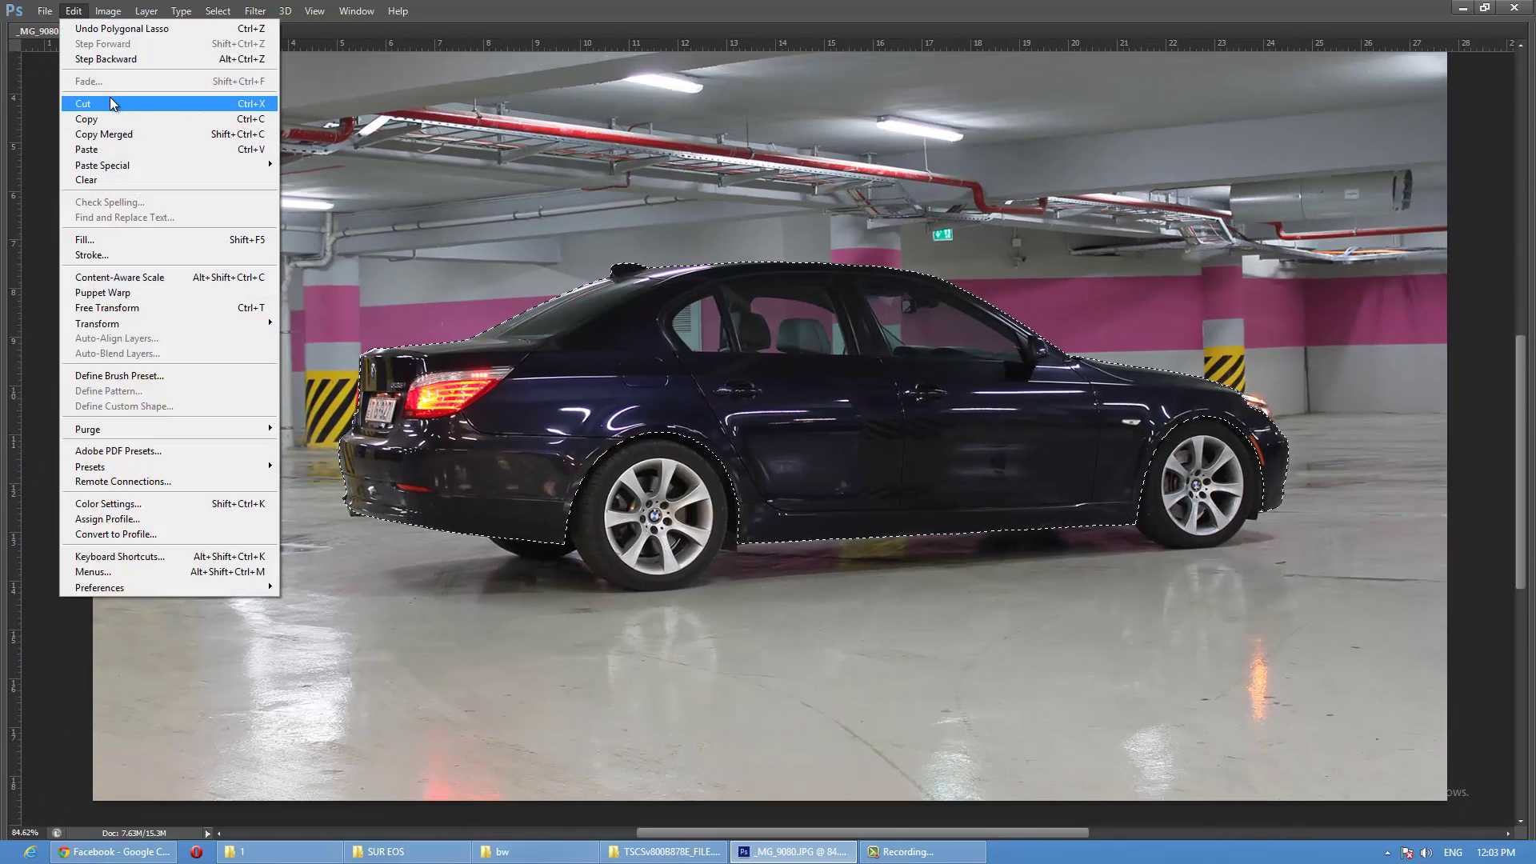
pyautogui.click(120, 102)
pyautogui.press('Tab')
pyautogui.press('Tab')
pyautogui.click(1369, 372)
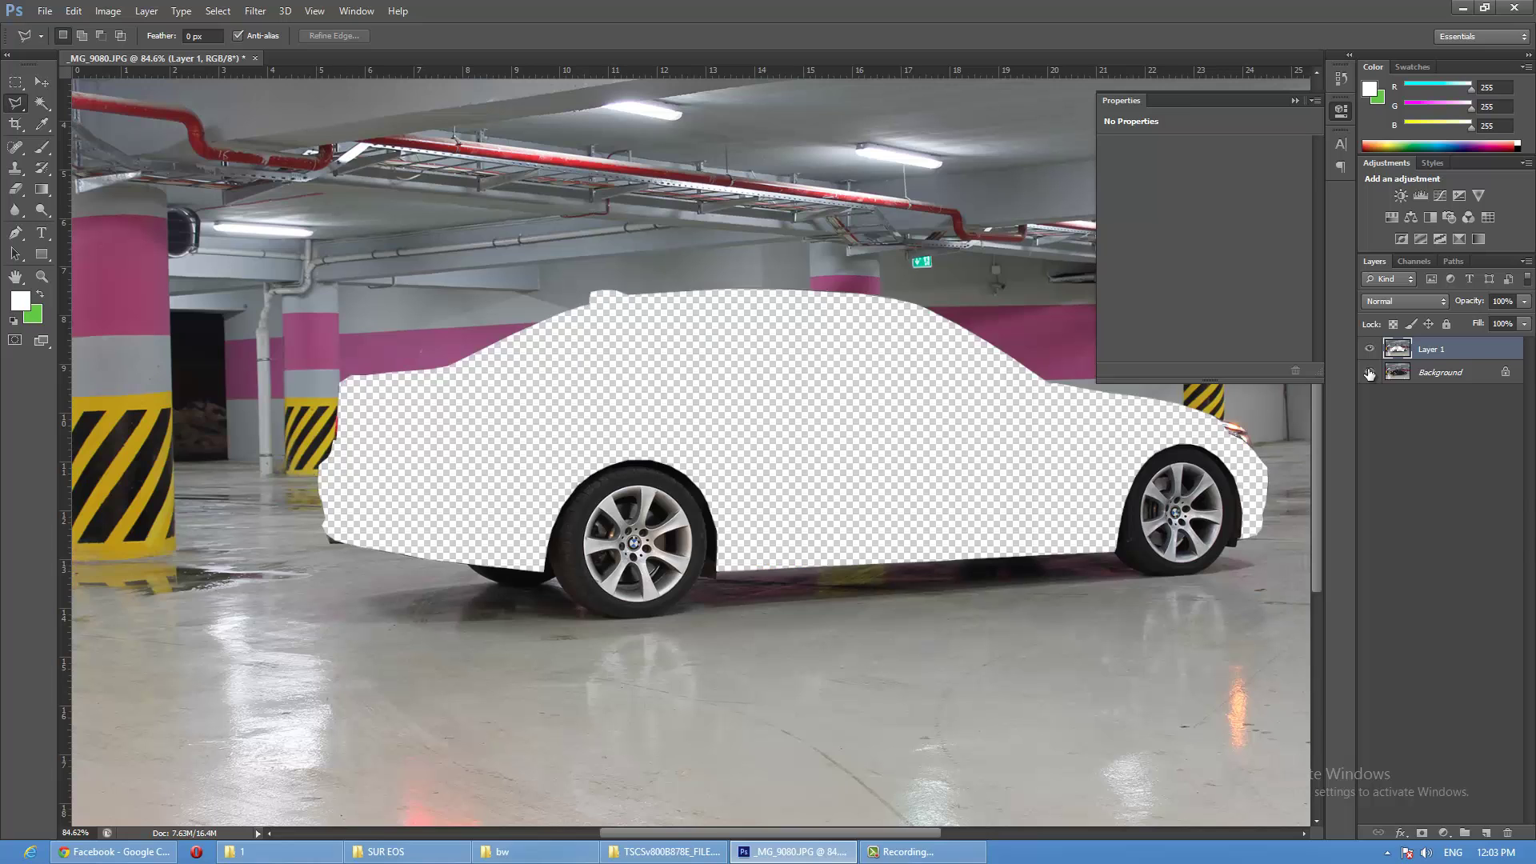
pyautogui.click(108, 10)
pyautogui.moveTo(73, 11)
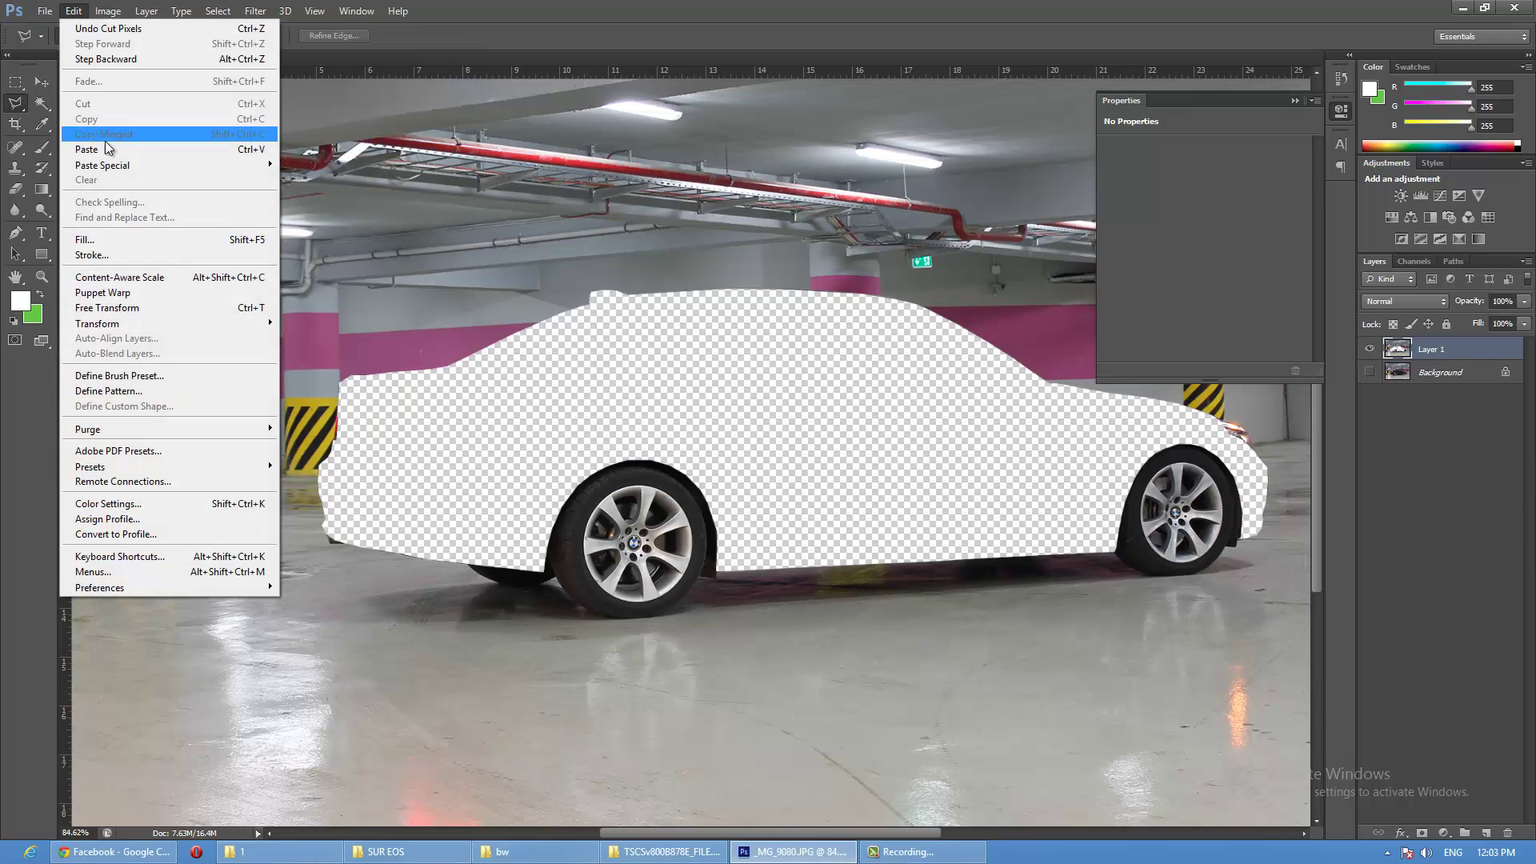
pyautogui.click(312, 164)
pyautogui.click(1370, 395)
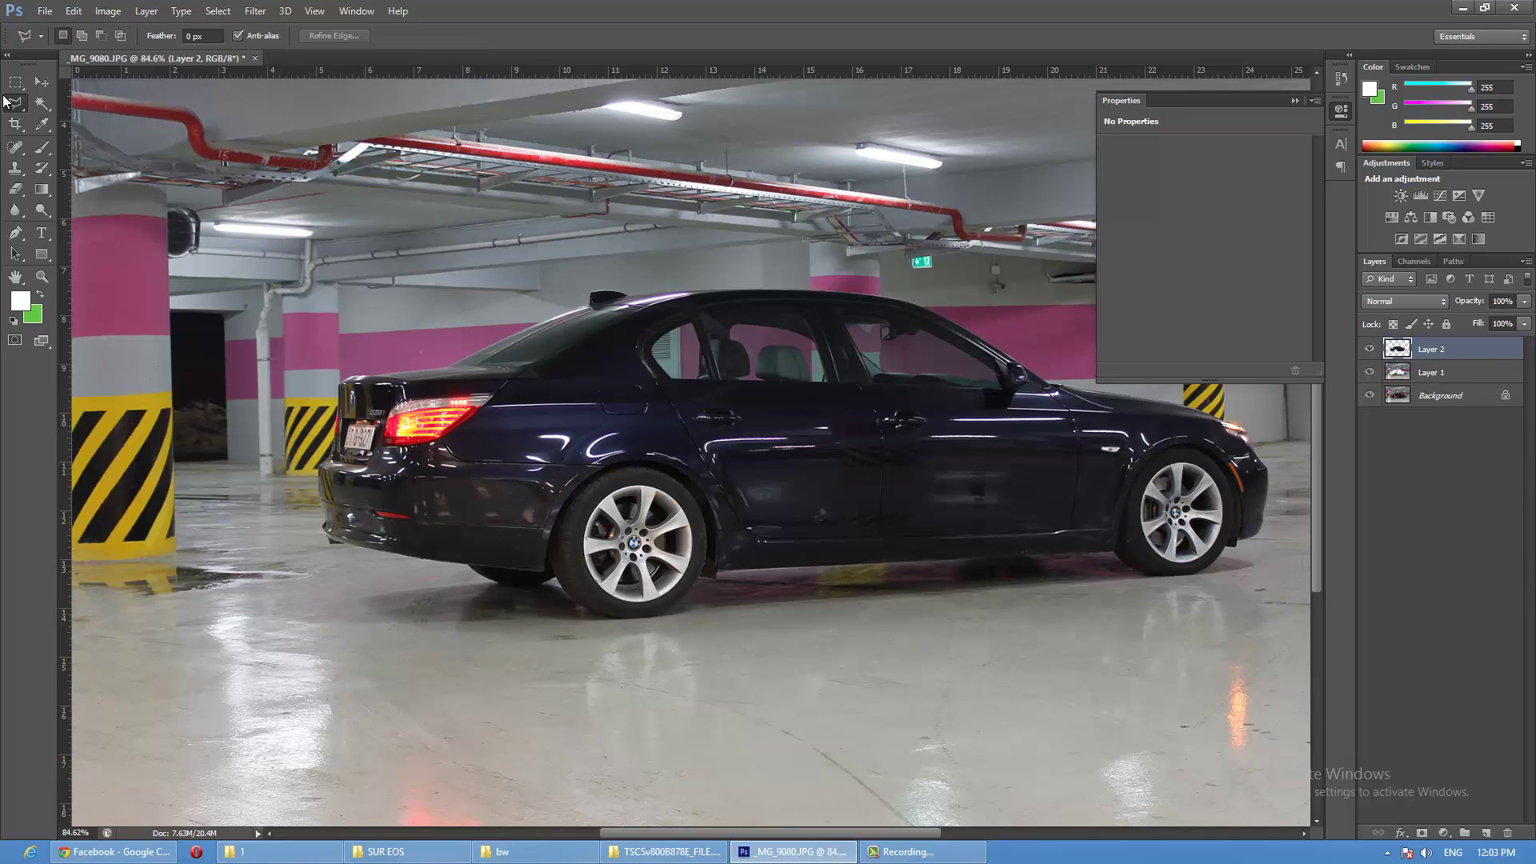
# Outline the side windows along sill and roofline, then cut them off Layer 2
pyautogui.press('Tab')
pyautogui.scroll(3, 594, 352)
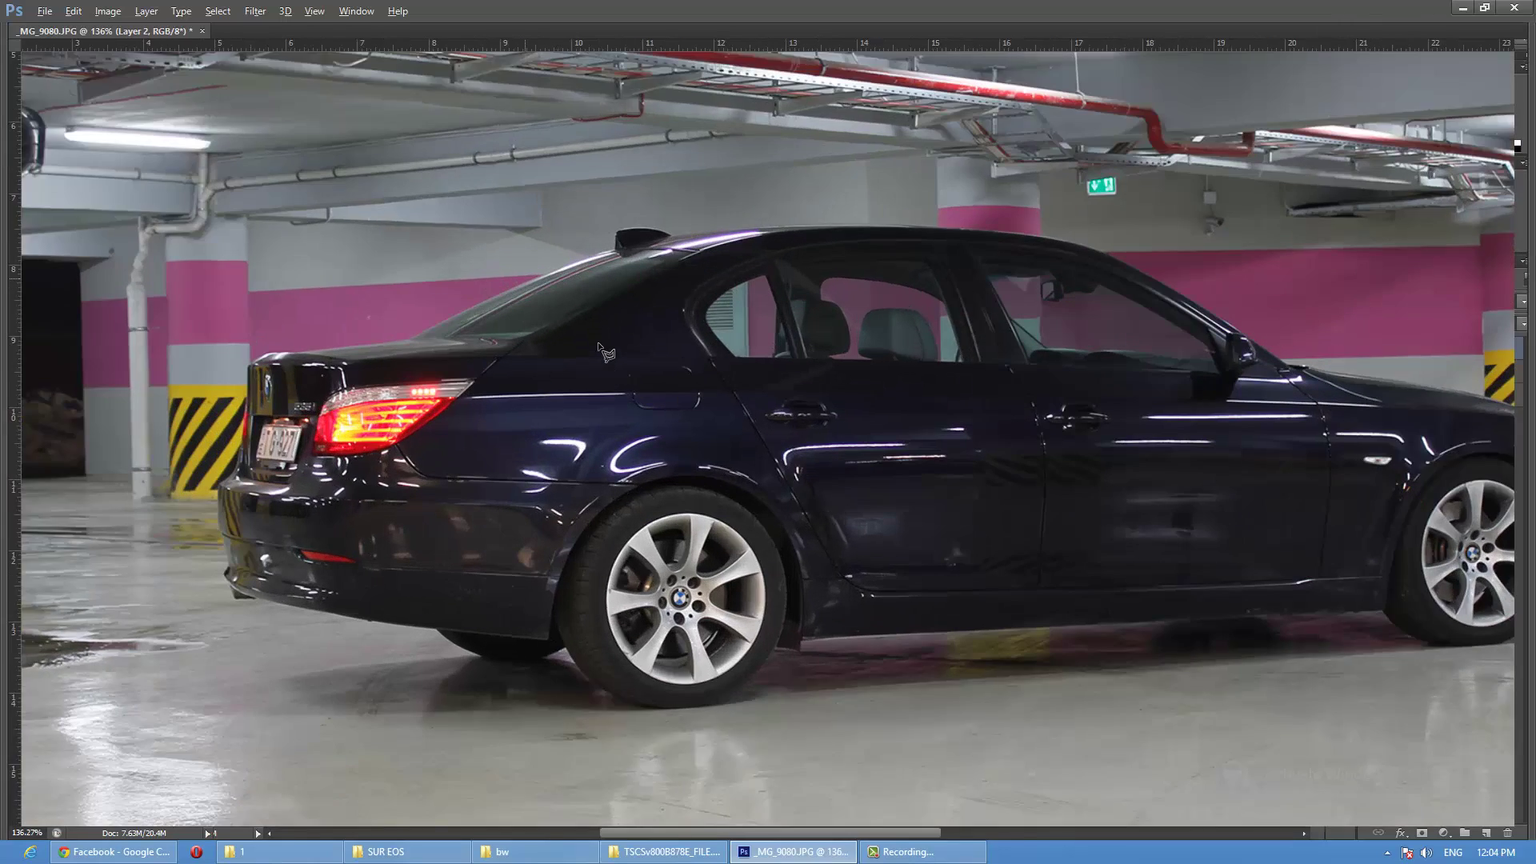
pyautogui.scroll(5, 544, 408)
pyautogui.scroll(2, 488, 462)
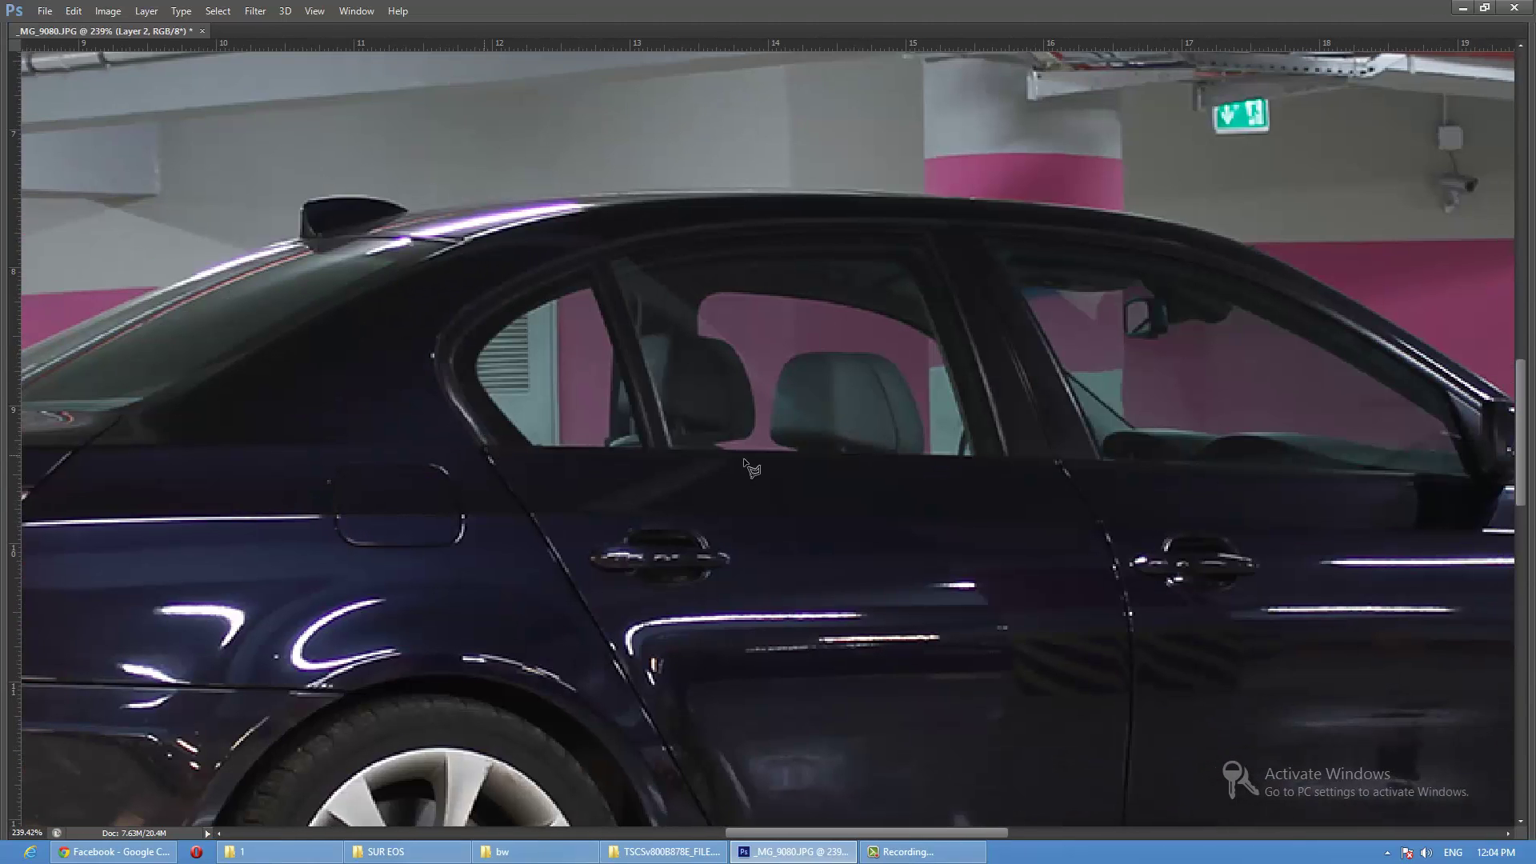
pyautogui.click(485, 456)
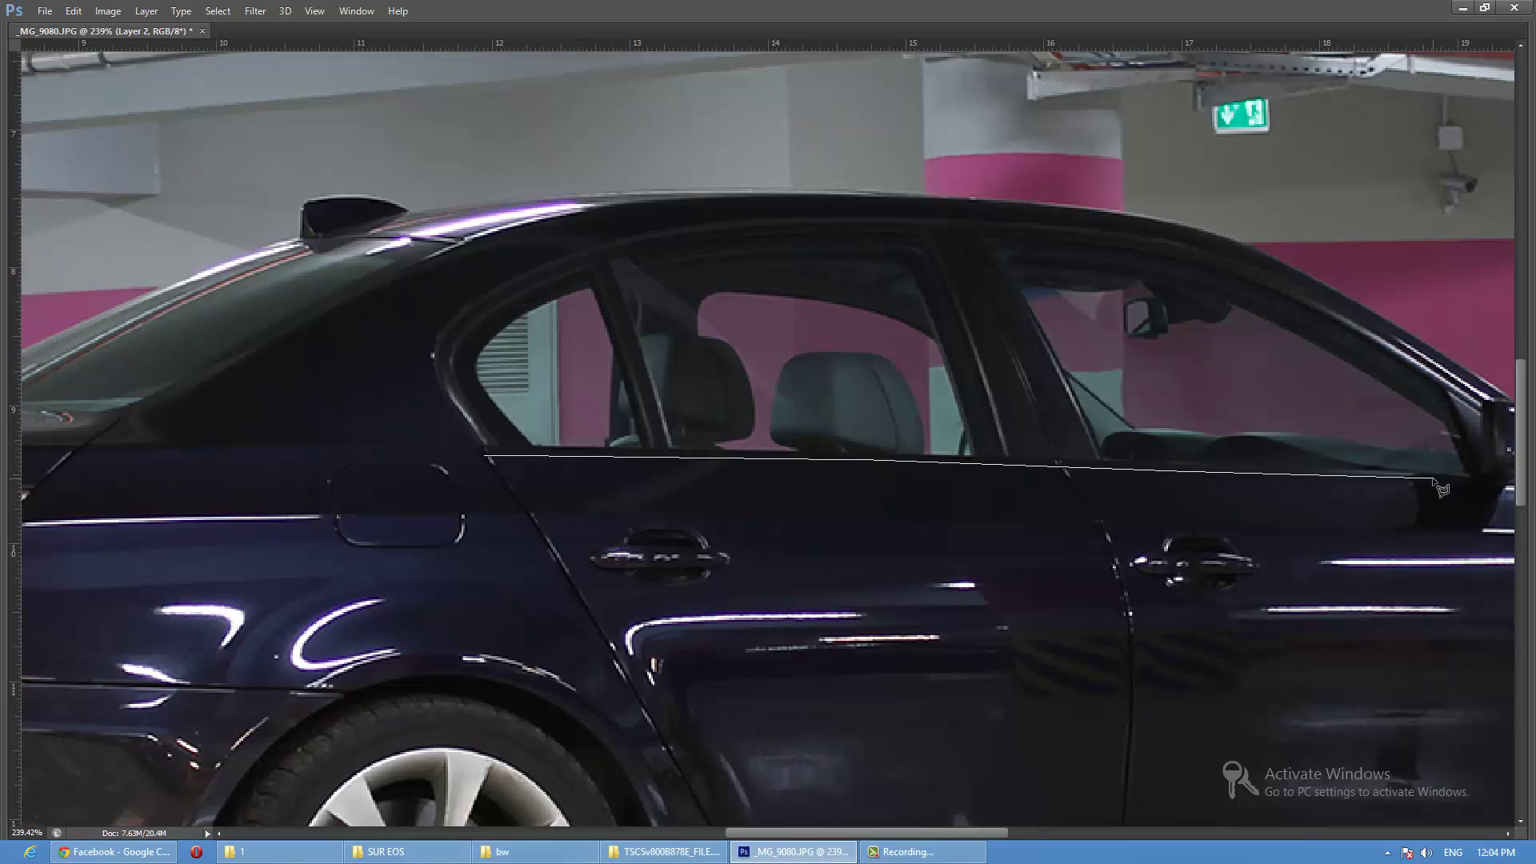
pyautogui.moveTo(1434, 480); pyautogui.dragTo(980, 484)
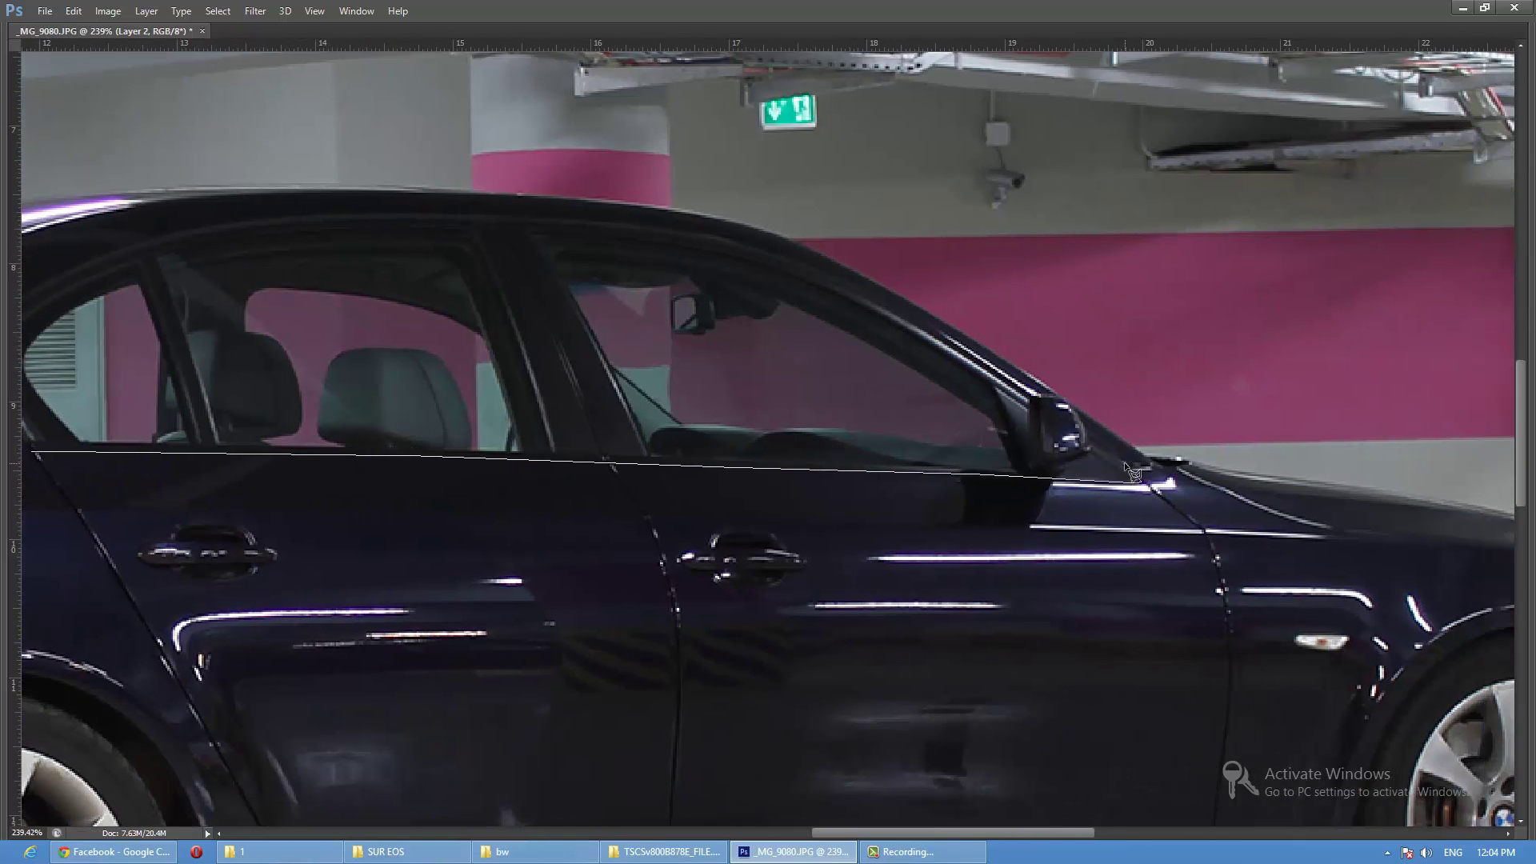
pyautogui.click(1140, 483)
pyautogui.moveTo(1040, 409); pyautogui.dragTo(1168, 479)
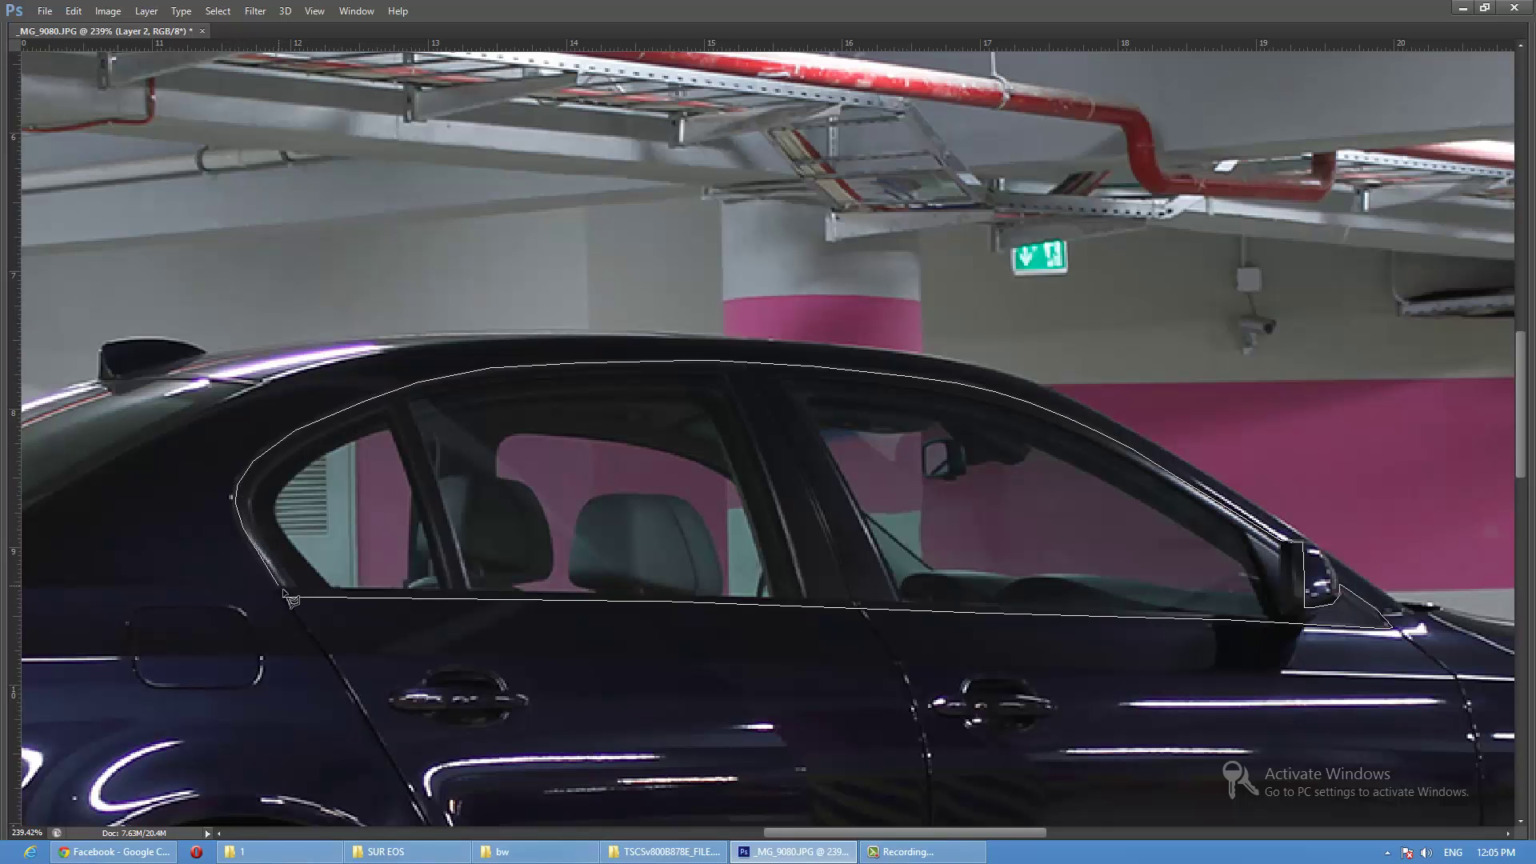
pyautogui.doubleClick(694, 580)
pyautogui.scroll(-3, 695, 579)
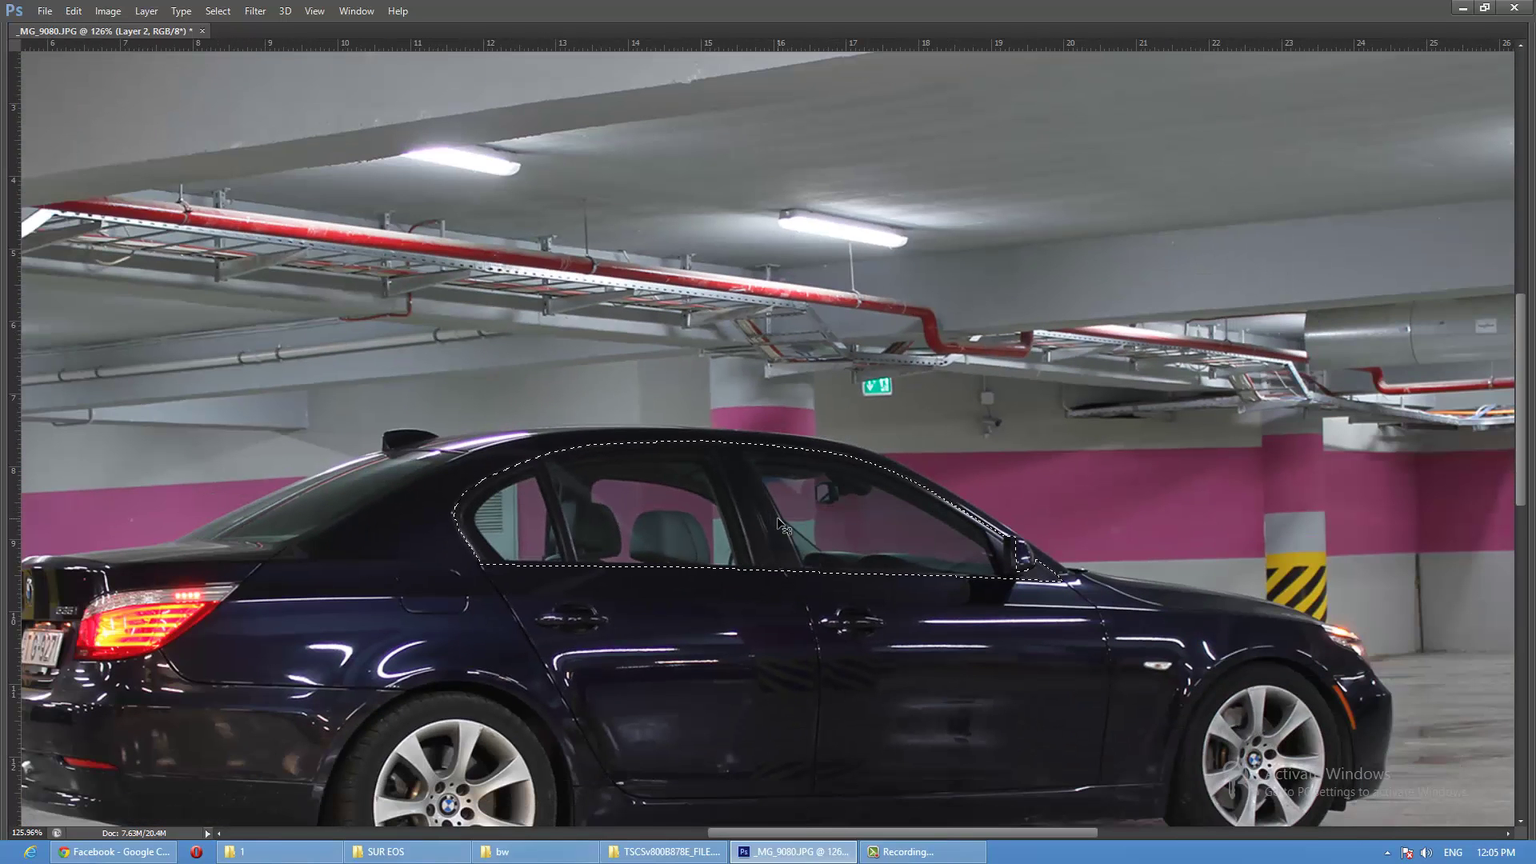
pyautogui.press('f')
pyautogui.hotkey('ctrl', 'j')
# Outline the rear windshield and separate it from the car body
pyautogui.press('f')
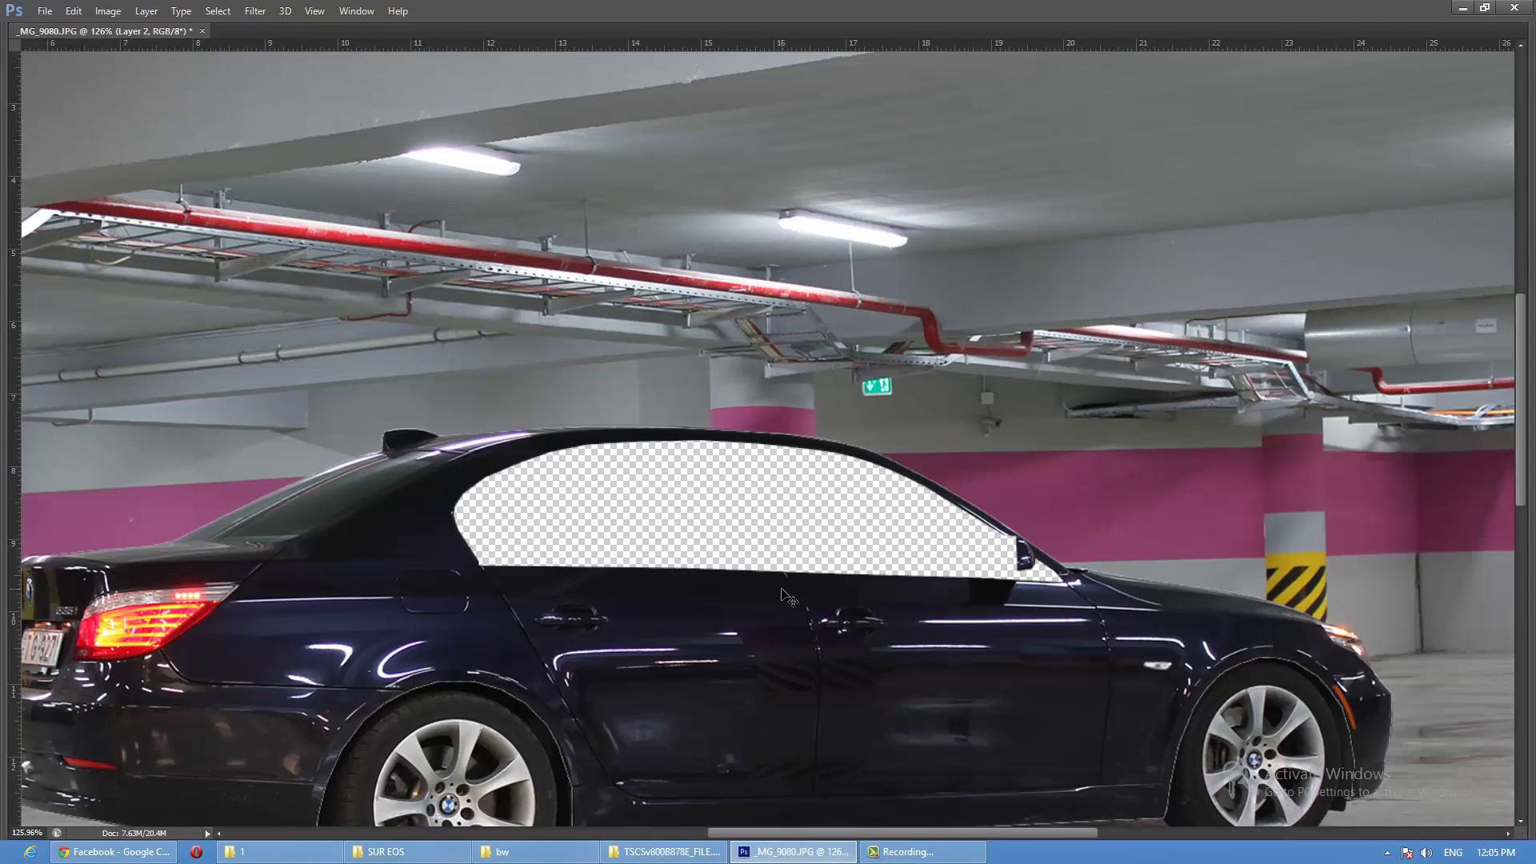
pyautogui.scroll(3, 391, 464)
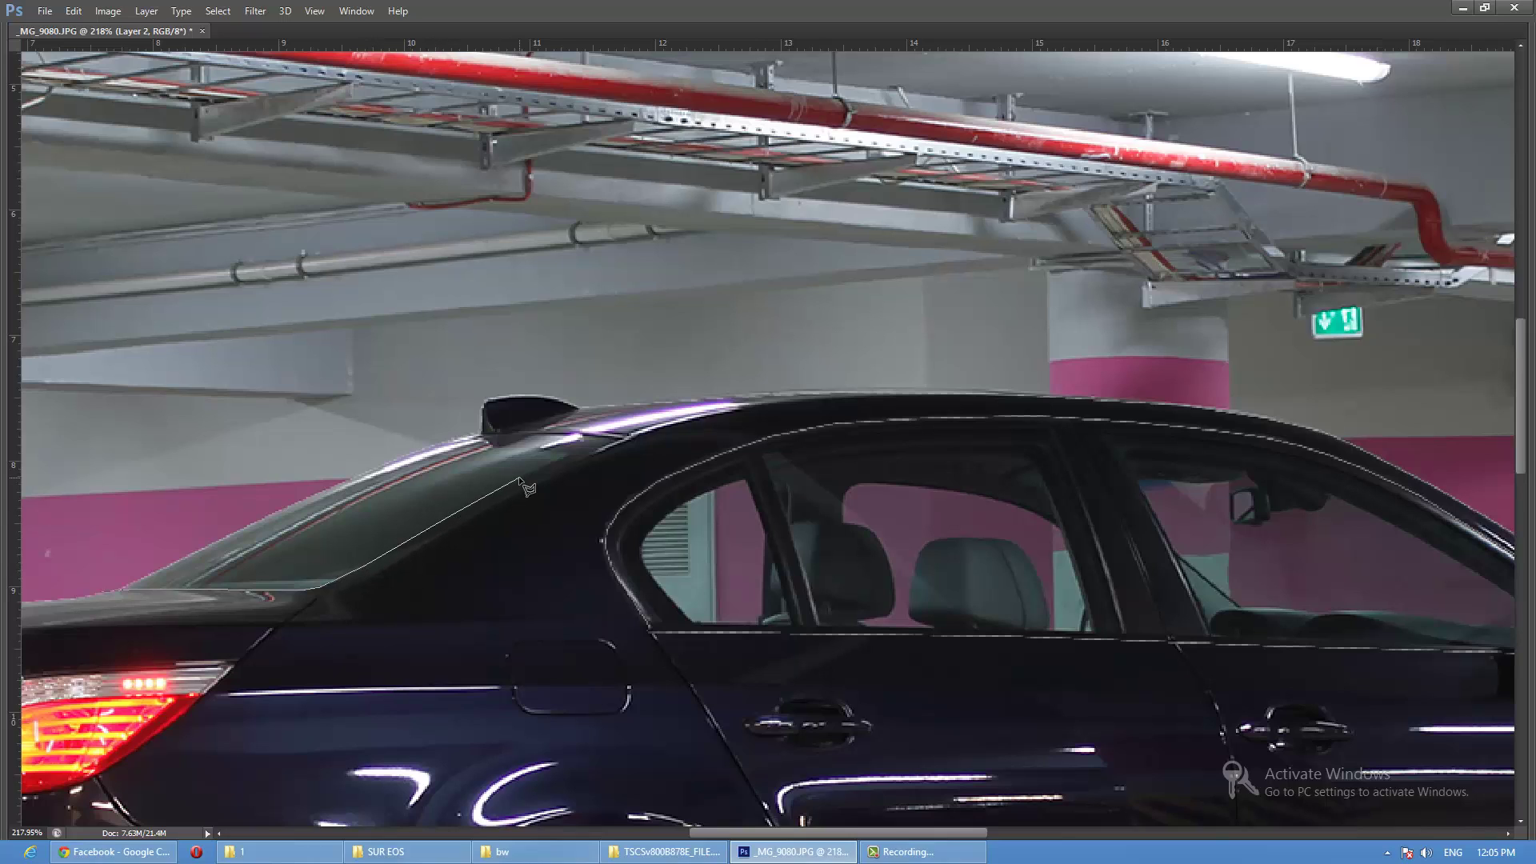
pyautogui.click(597, 440)
pyautogui.doubleClick(120, 463)
pyautogui.press('Delete')
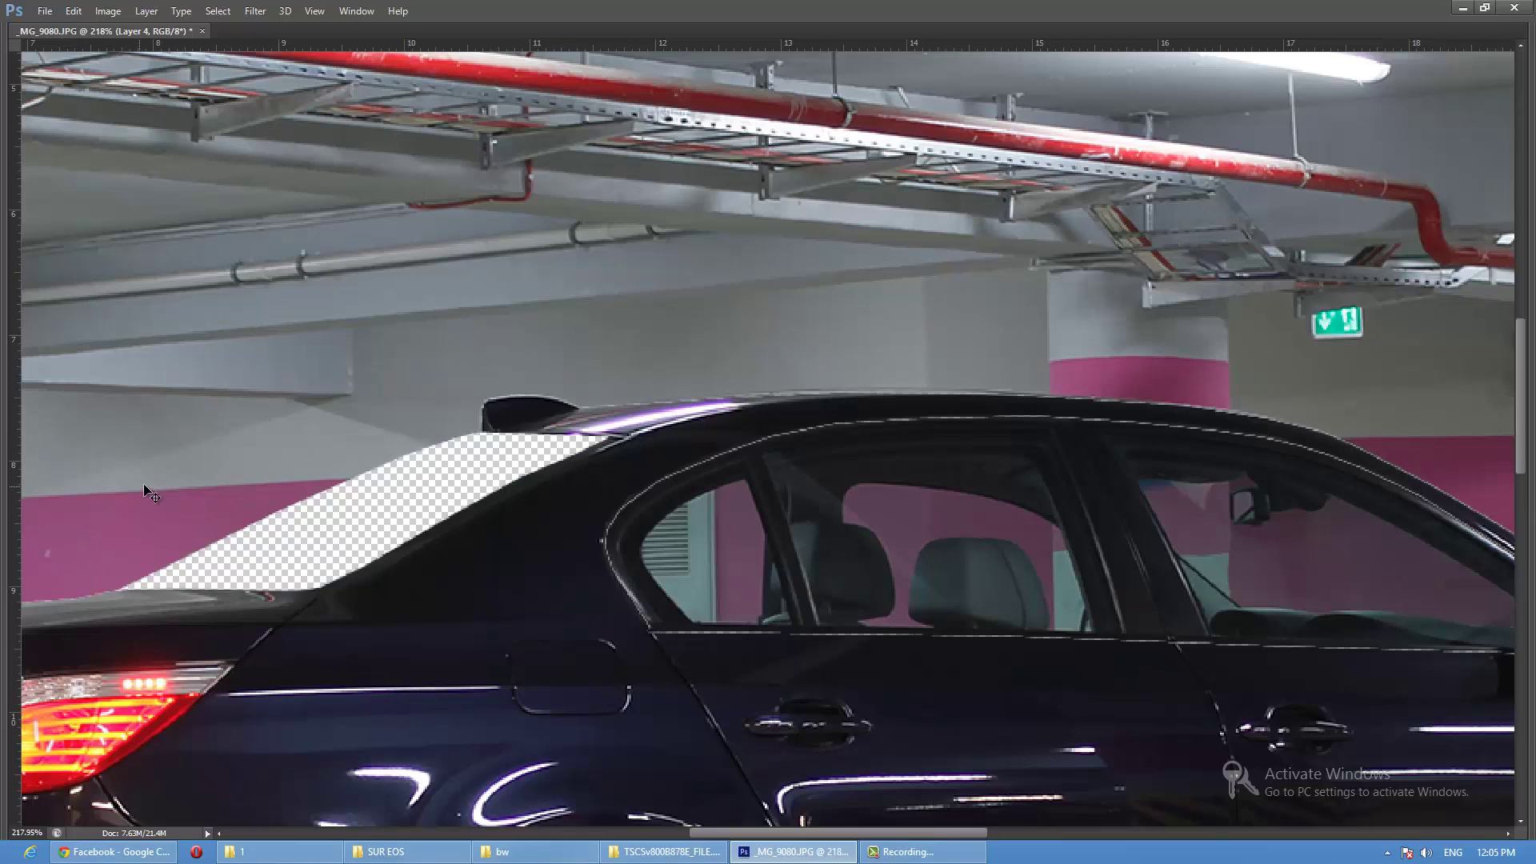
# Outline the red rear reflector and copy it onto a new layer
pyautogui.moveTo(379, 383); pyautogui.dragTo(618, 192)
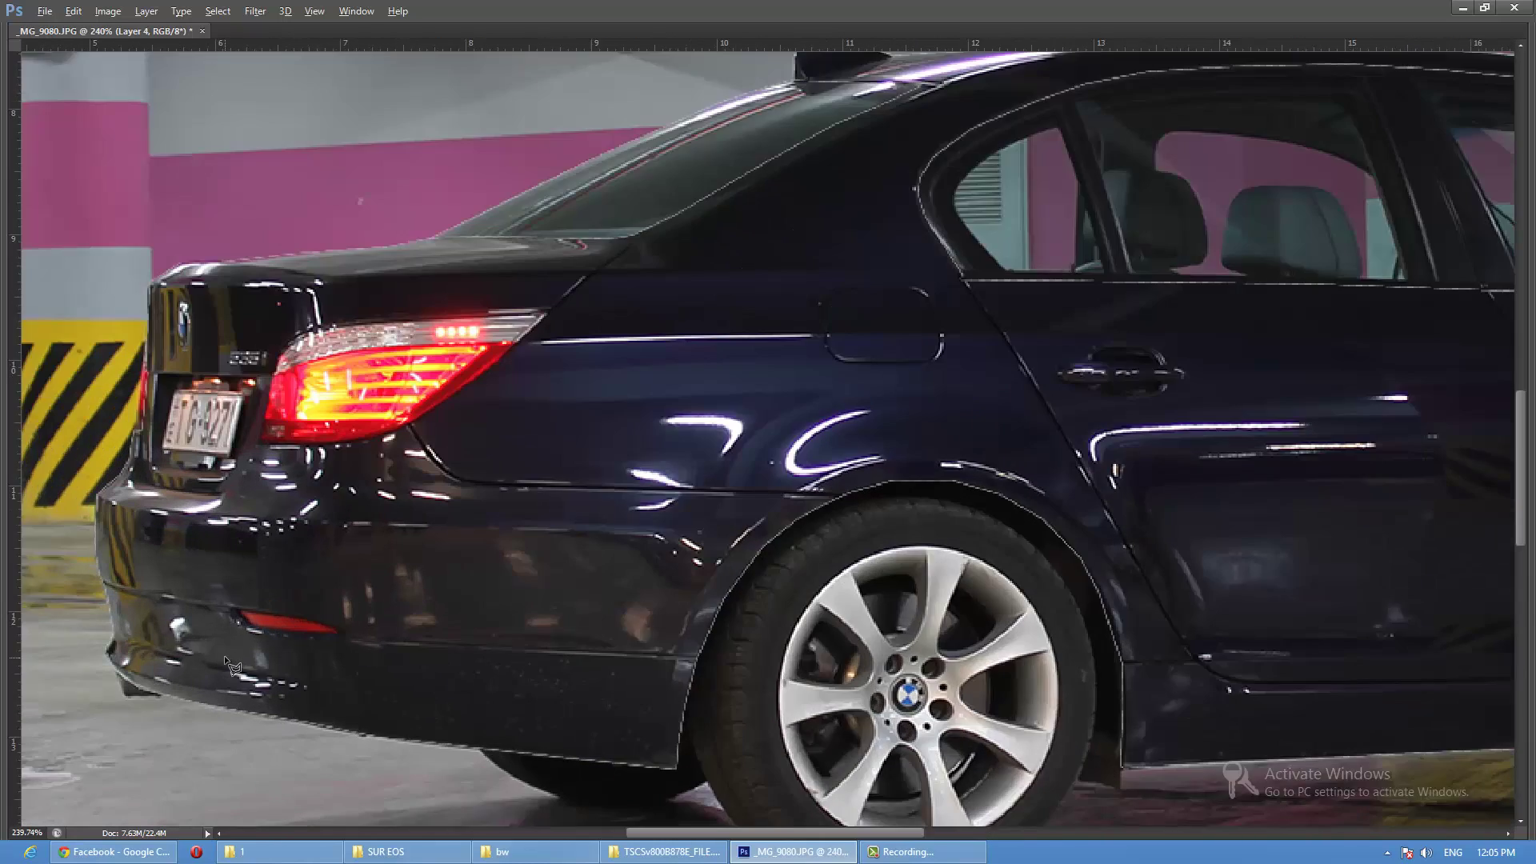
pyautogui.scroll(5, 252, 600)
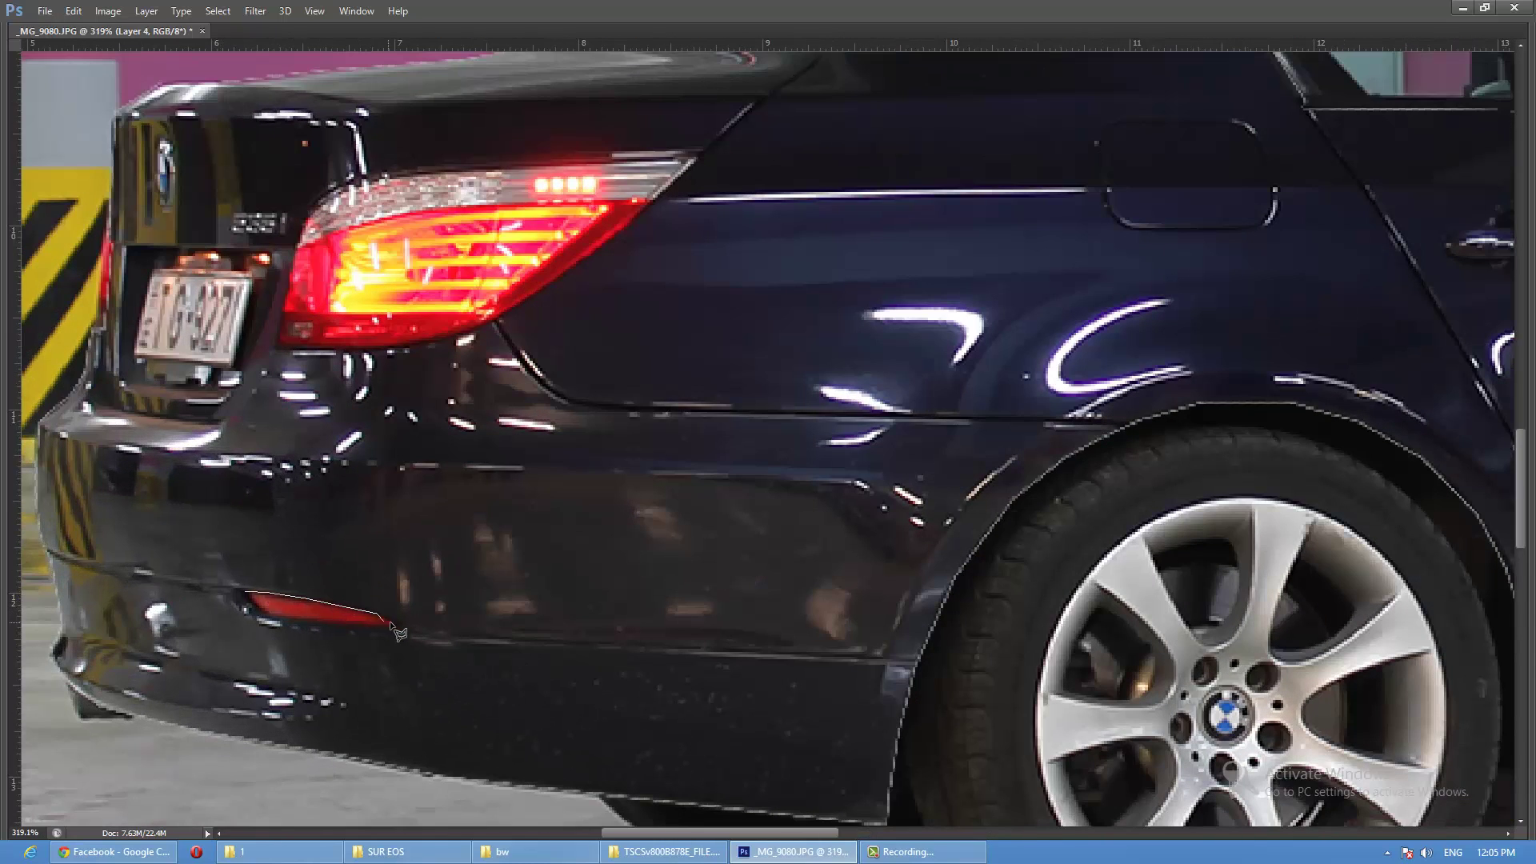
pyautogui.moveTo(397, 635); pyautogui.dragTo(245, 593)
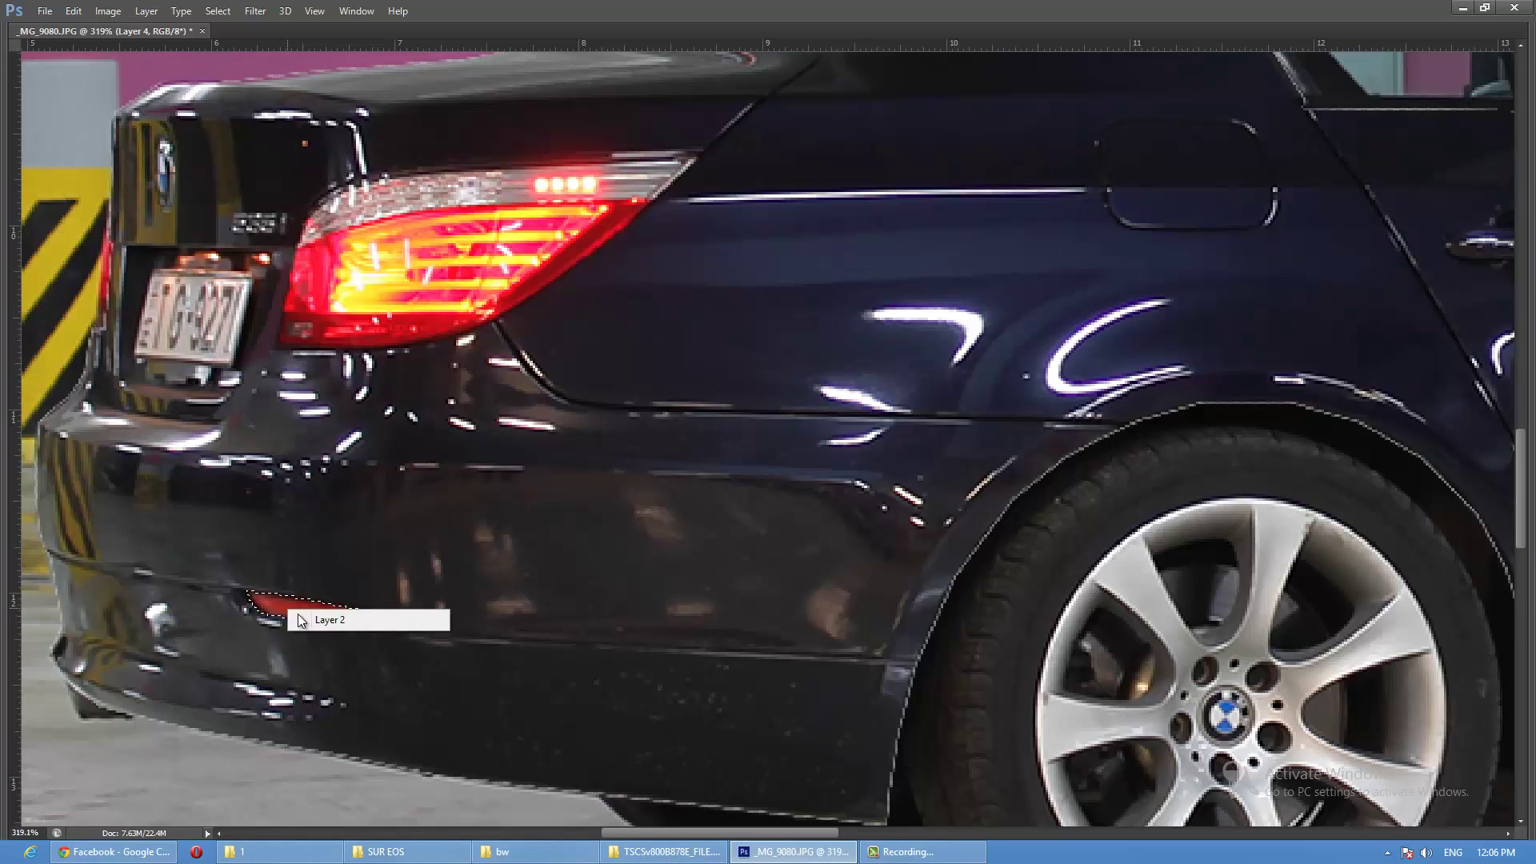
pyautogui.hotkey('ctrl', 'j')
# Trace the taillight's top and bottom edges and split it onto its own layer
pyautogui.moveTo(693, 154)
pyautogui.mouseDown()
pyautogui.moveTo(379, 180)
pyautogui.moveTo(318, 209)
pyautogui.mouseUp()
pyautogui.moveTo(276, 337)
pyautogui.mouseDown()
pyautogui.moveTo(344, 352)
pyautogui.moveTo(480, 336)
pyautogui.moveTo(692, 154)
pyautogui.mouseUp()
pyautogui.press('Delete')
pyautogui.press('Return')
pyautogui.keyDown('ctrl'); pyautogui.click(424, 248); pyautogui.keyUp('ctrl')
pyautogui.press('Delete')
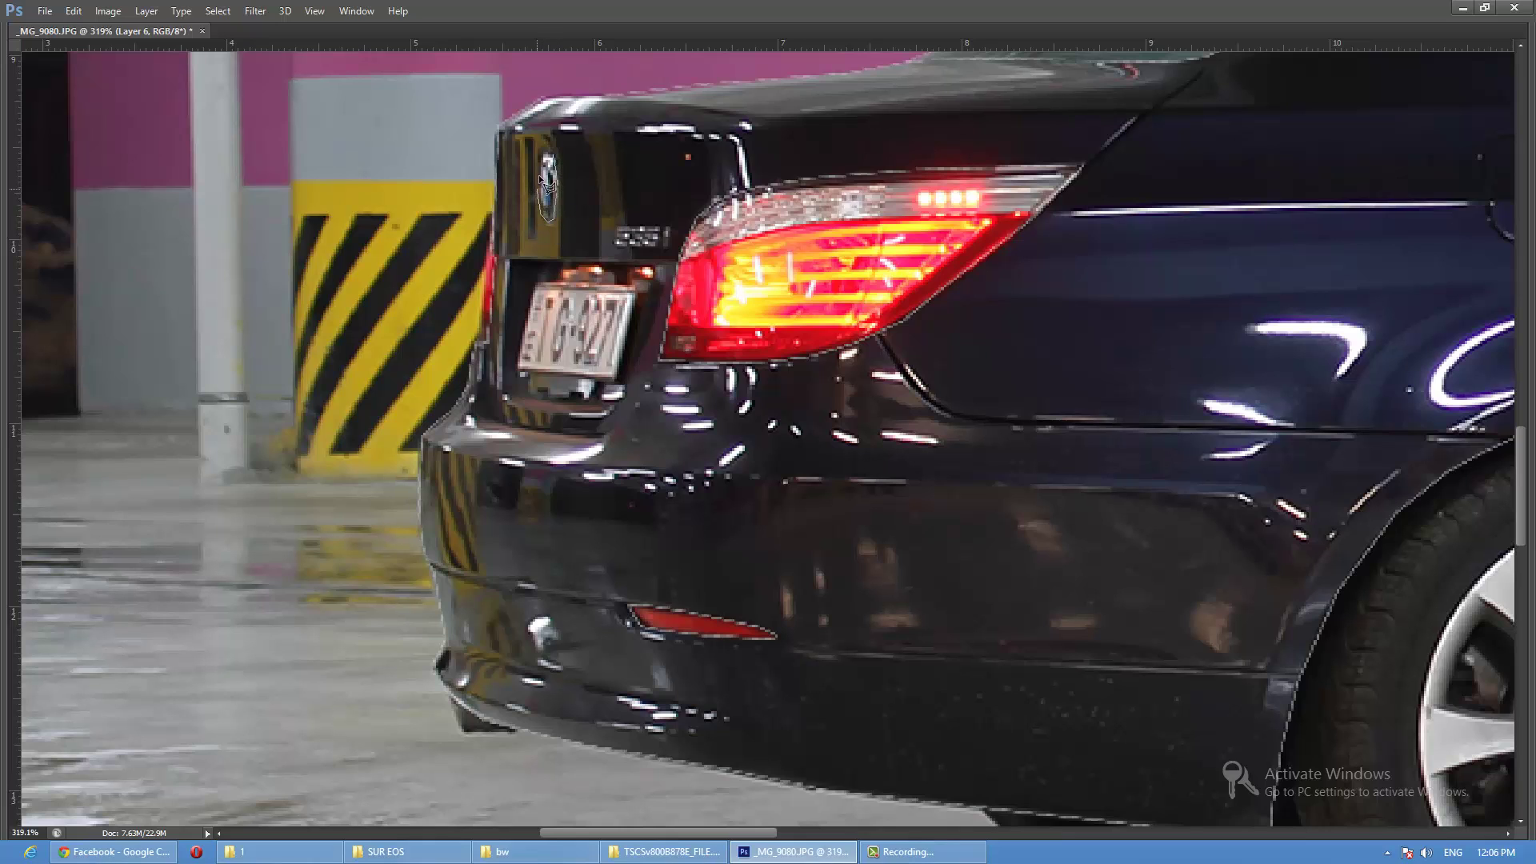
# Put the trunk badge and the licence plate on their own new layers
pyautogui.moveTo(558, 192); pyautogui.dragTo(549, 164)
pyautogui.hotkey('ctrl', 'j')
pyautogui.press('Return')
pyautogui.hotkey('ctrl', 'j')
# Separate the front turn-signal lamp and orange side reflector onto new layers
pyautogui.scroll(-5, 708, 382)
pyautogui.hscroll(10, 708, 382)
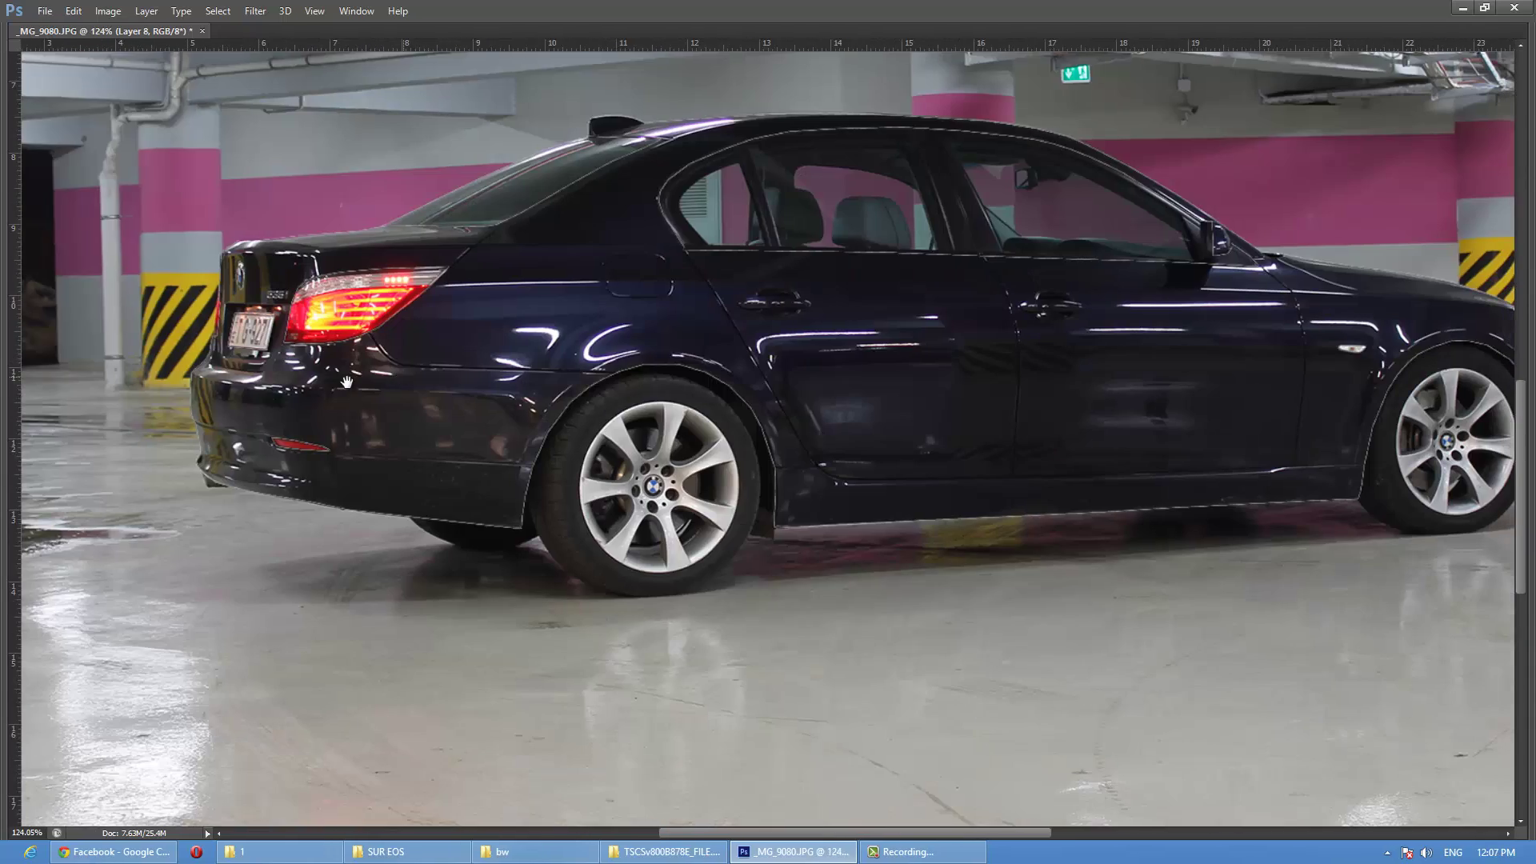
pyautogui.moveTo(668, 511)
pyautogui.mouseDown()
pyautogui.moveTo(512, 549)
pyautogui.moveTo(669, 511)
pyautogui.mouseUp()
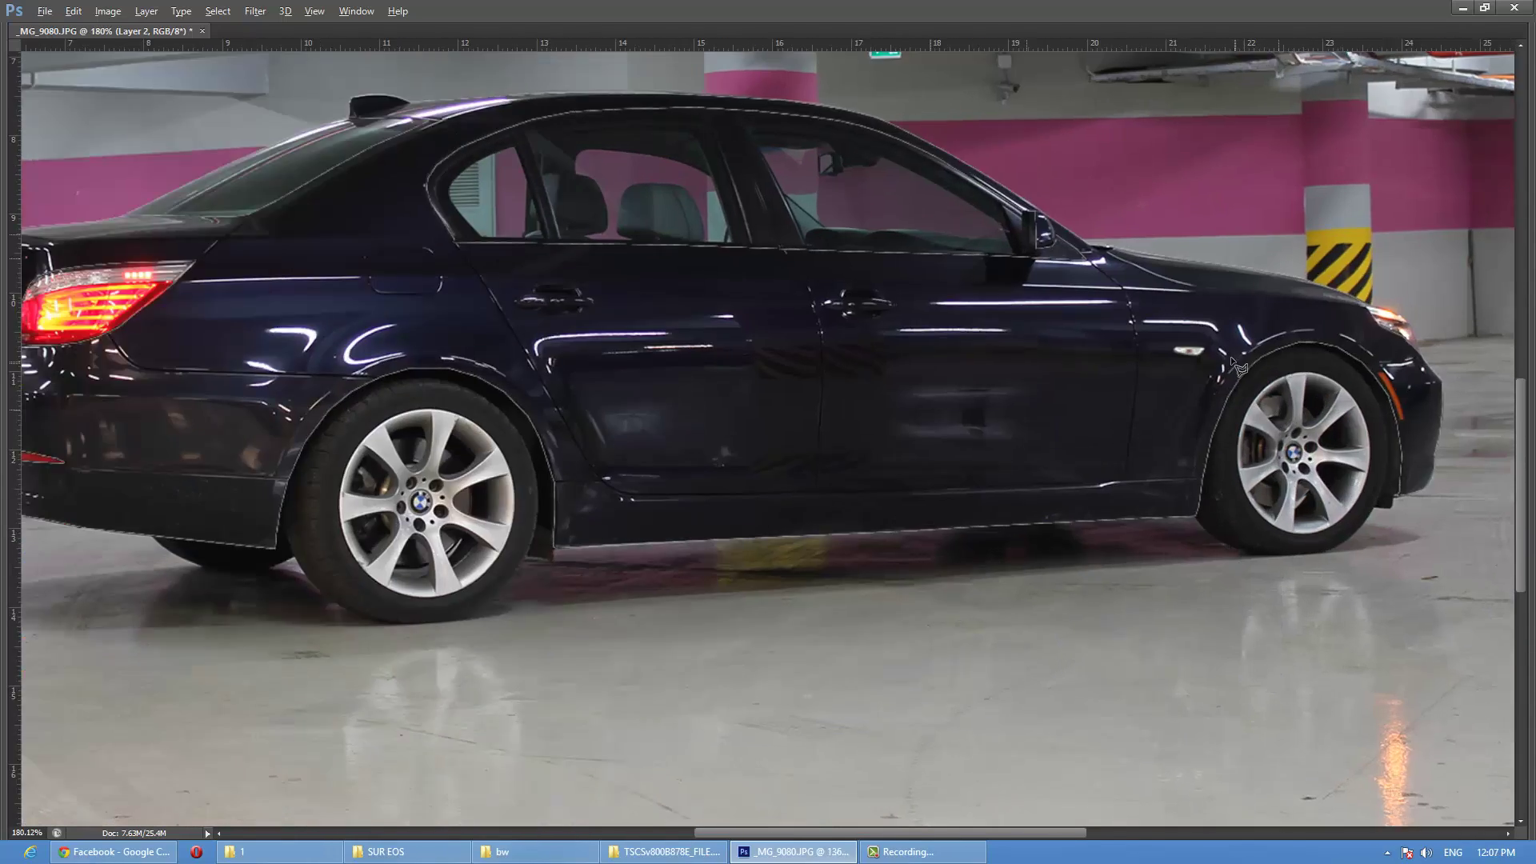
pyautogui.scroll(5, 1120, 344)
pyautogui.moveTo(1146, 366)
pyautogui.mouseDown()
pyautogui.moveTo(1112, 379)
pyautogui.moveTo(1082, 352)
pyautogui.mouseUp()
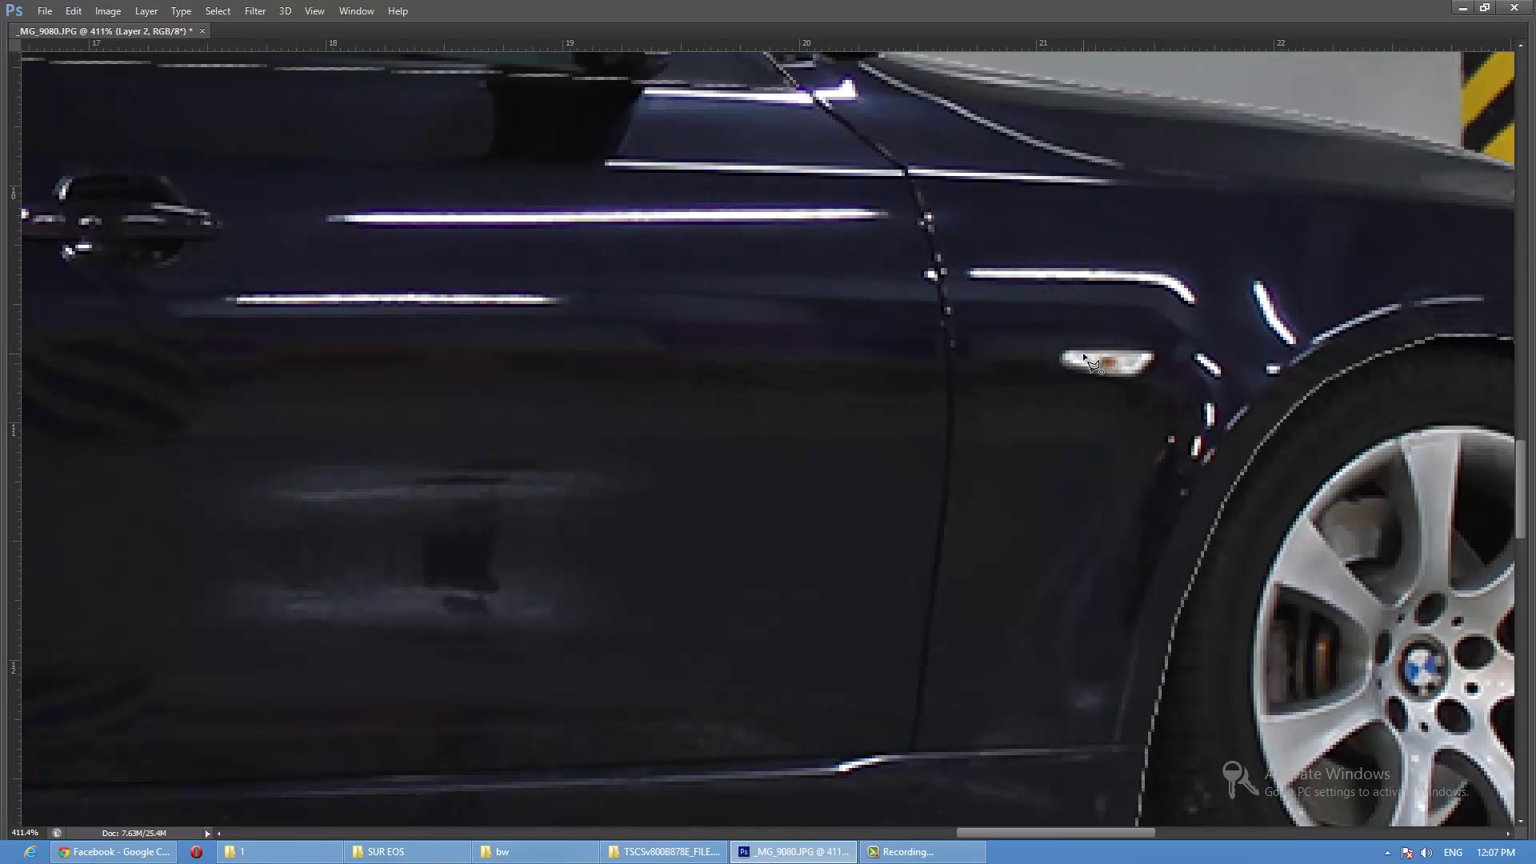
pyautogui.moveTo(1280, 393); pyautogui.dragTo(636, 396)
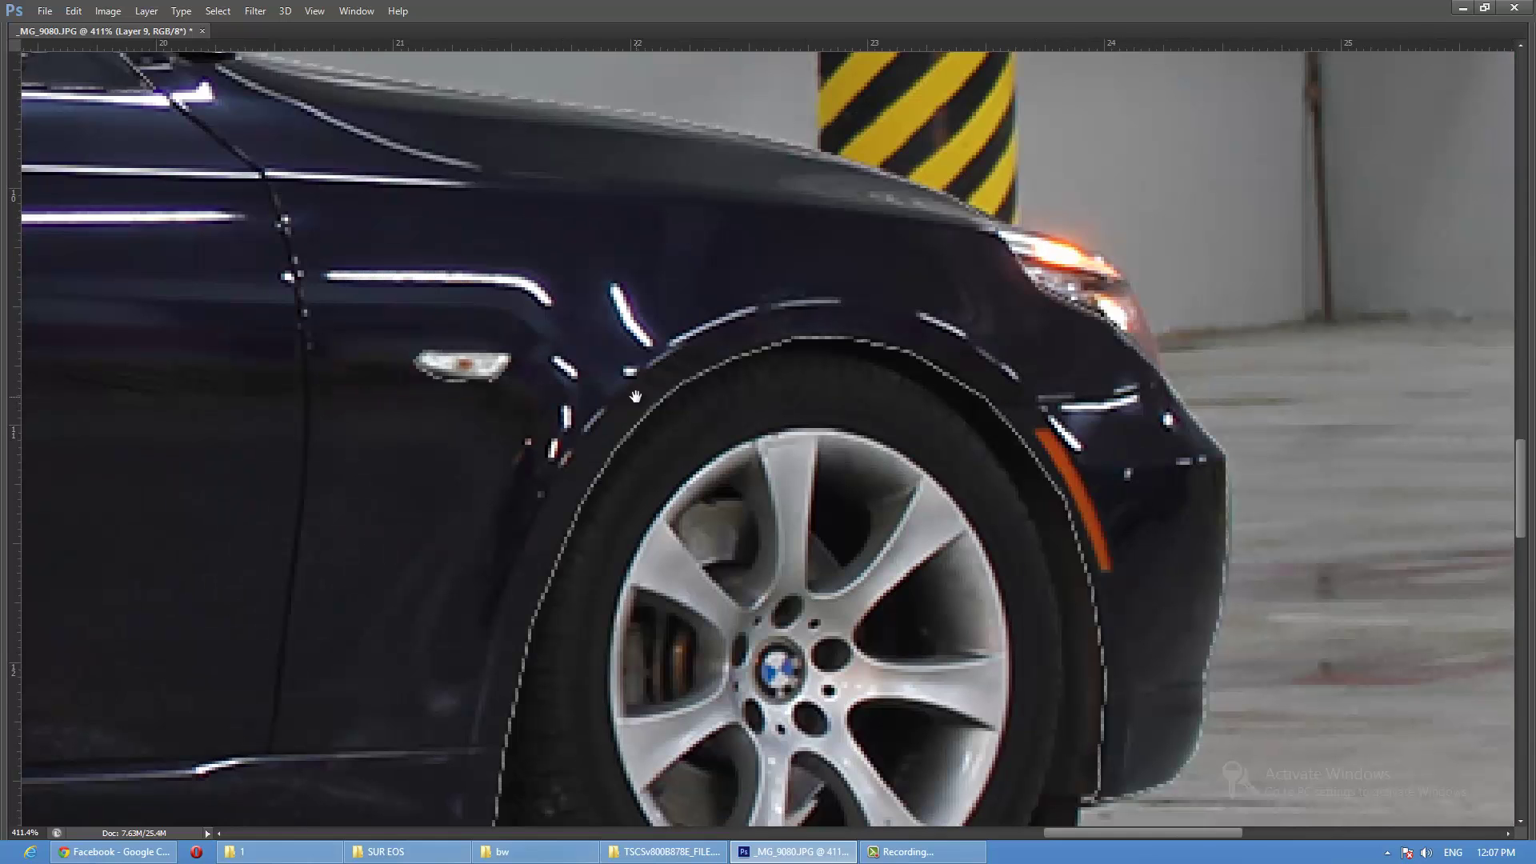
pyautogui.moveTo(1073, 467); pyautogui.dragTo(1090, 498)
pyautogui.moveTo(1045, 450); pyautogui.dragTo(1045, 450)
pyautogui.hotkey('ctrl', 'j')
# Make the car body layer, Layer 2, active again via the canvas context menu
pyautogui.scroll(-5, 816, 512)
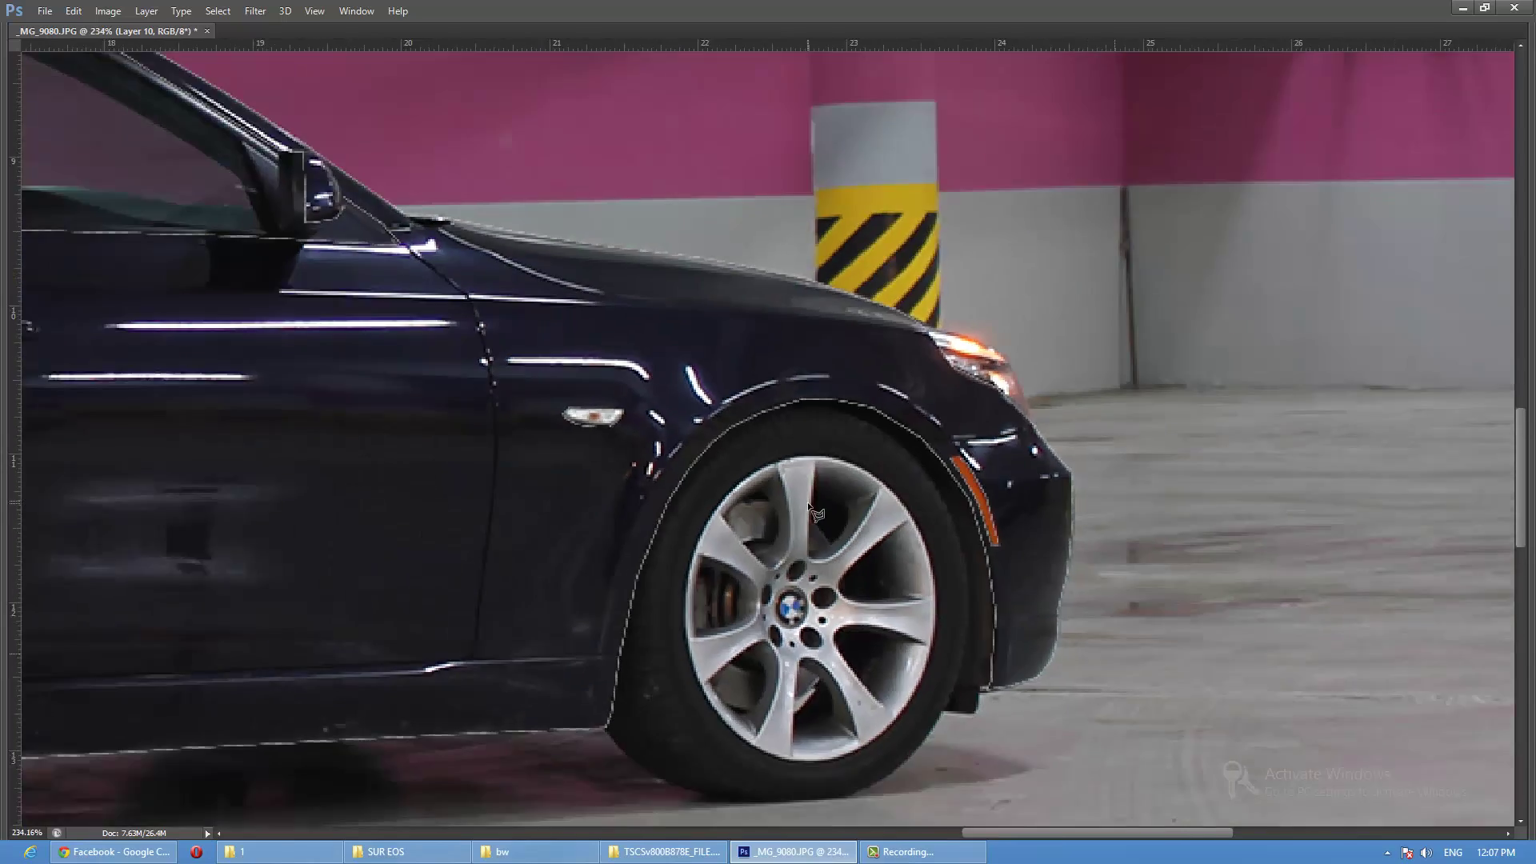
pyautogui.scroll(-1, 816, 512)
pyautogui.hscroll(-5, 799, 496)
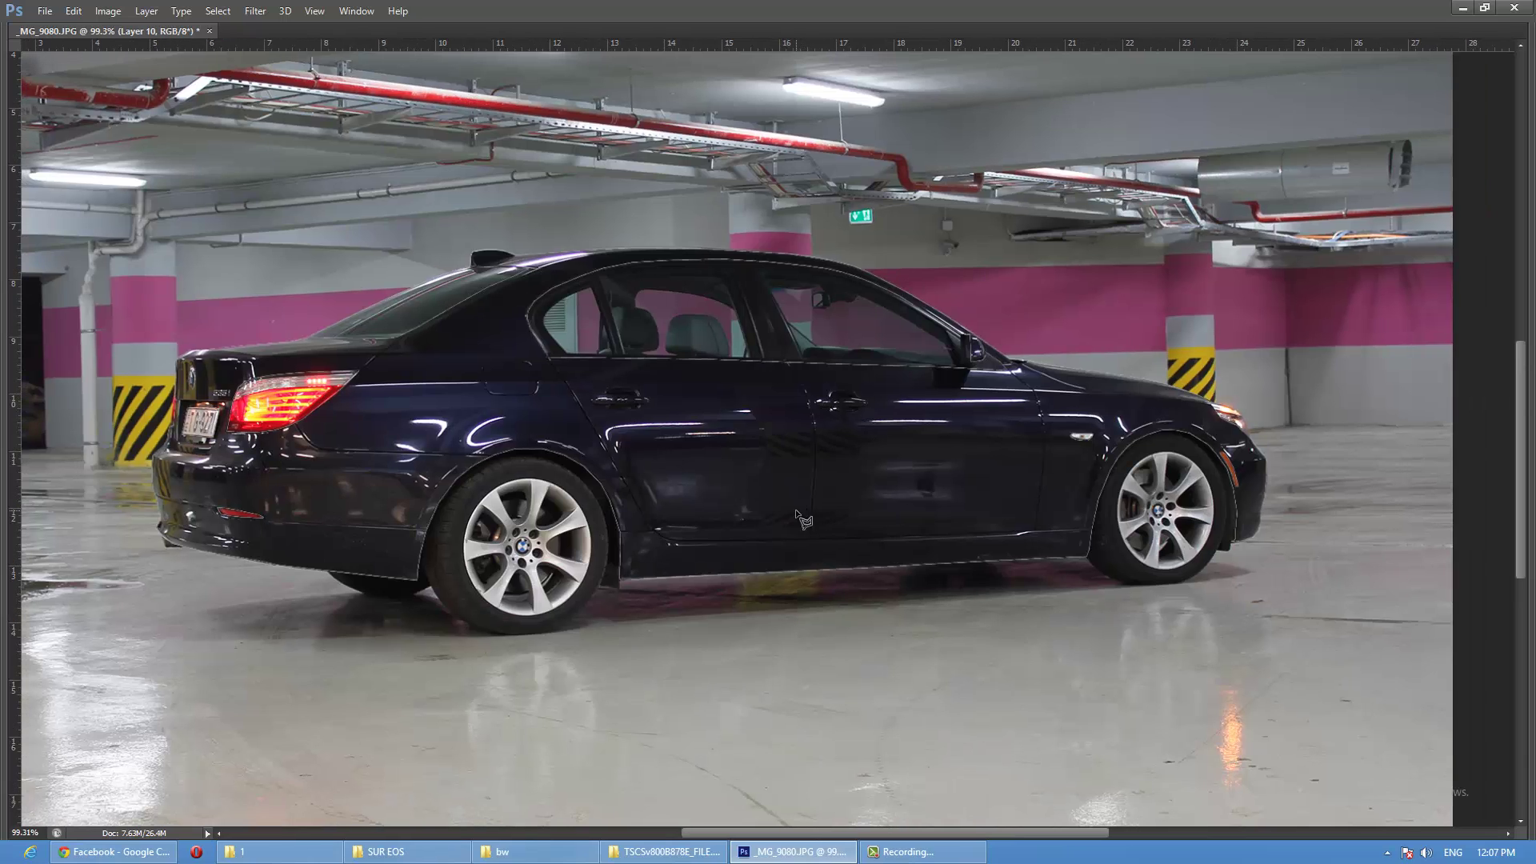
pyautogui.rightClick(756, 469)
pyautogui.click(783, 473)
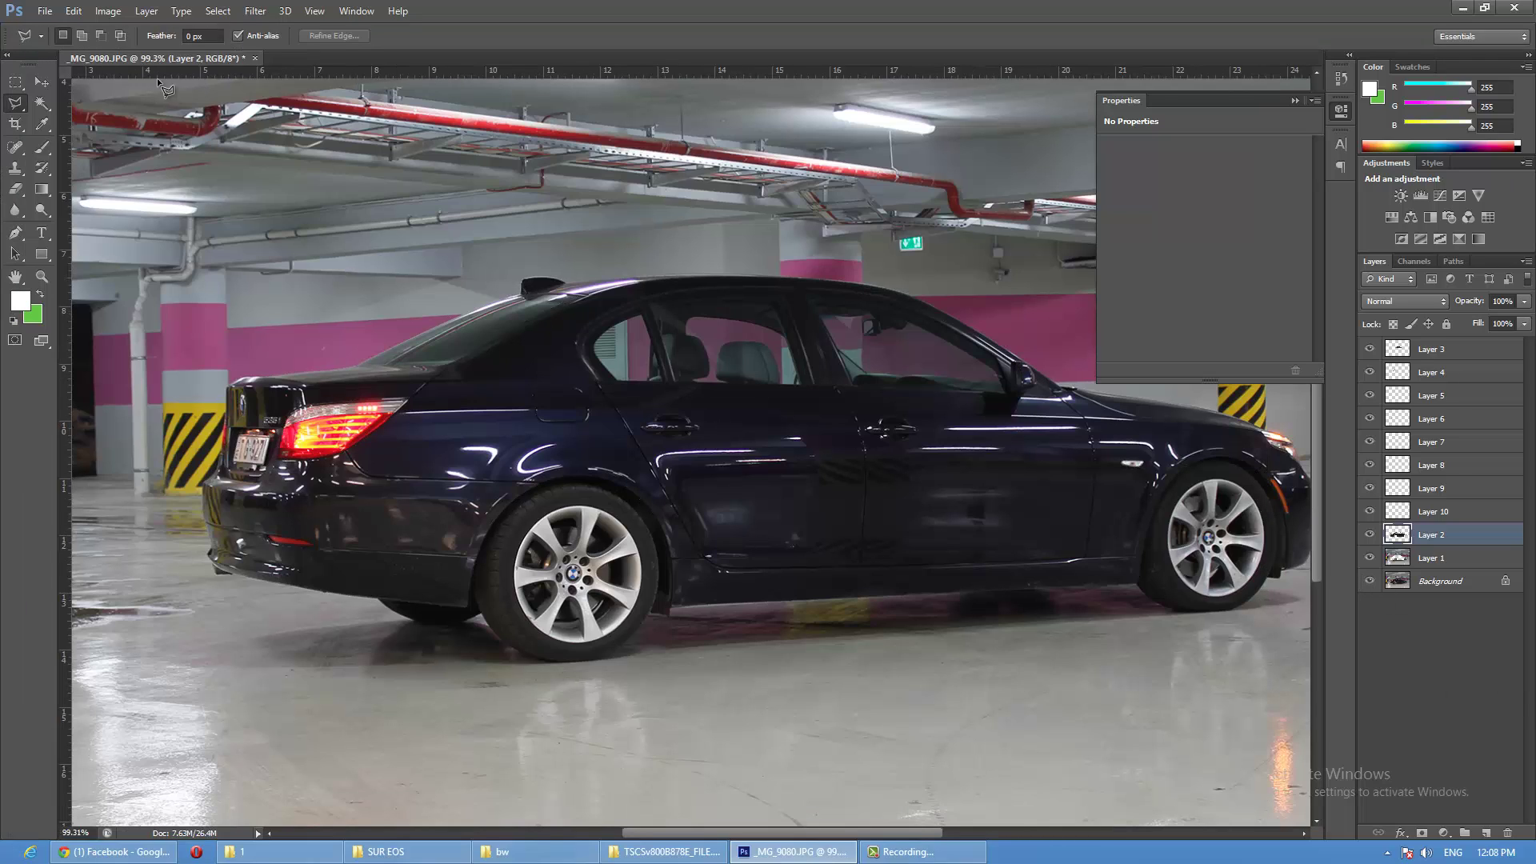
pyautogui.keyDown('ctrl'); pyautogui.rightClick(696, 400); pyautogui.keyUp('ctrl')
pyautogui.click(712, 404)
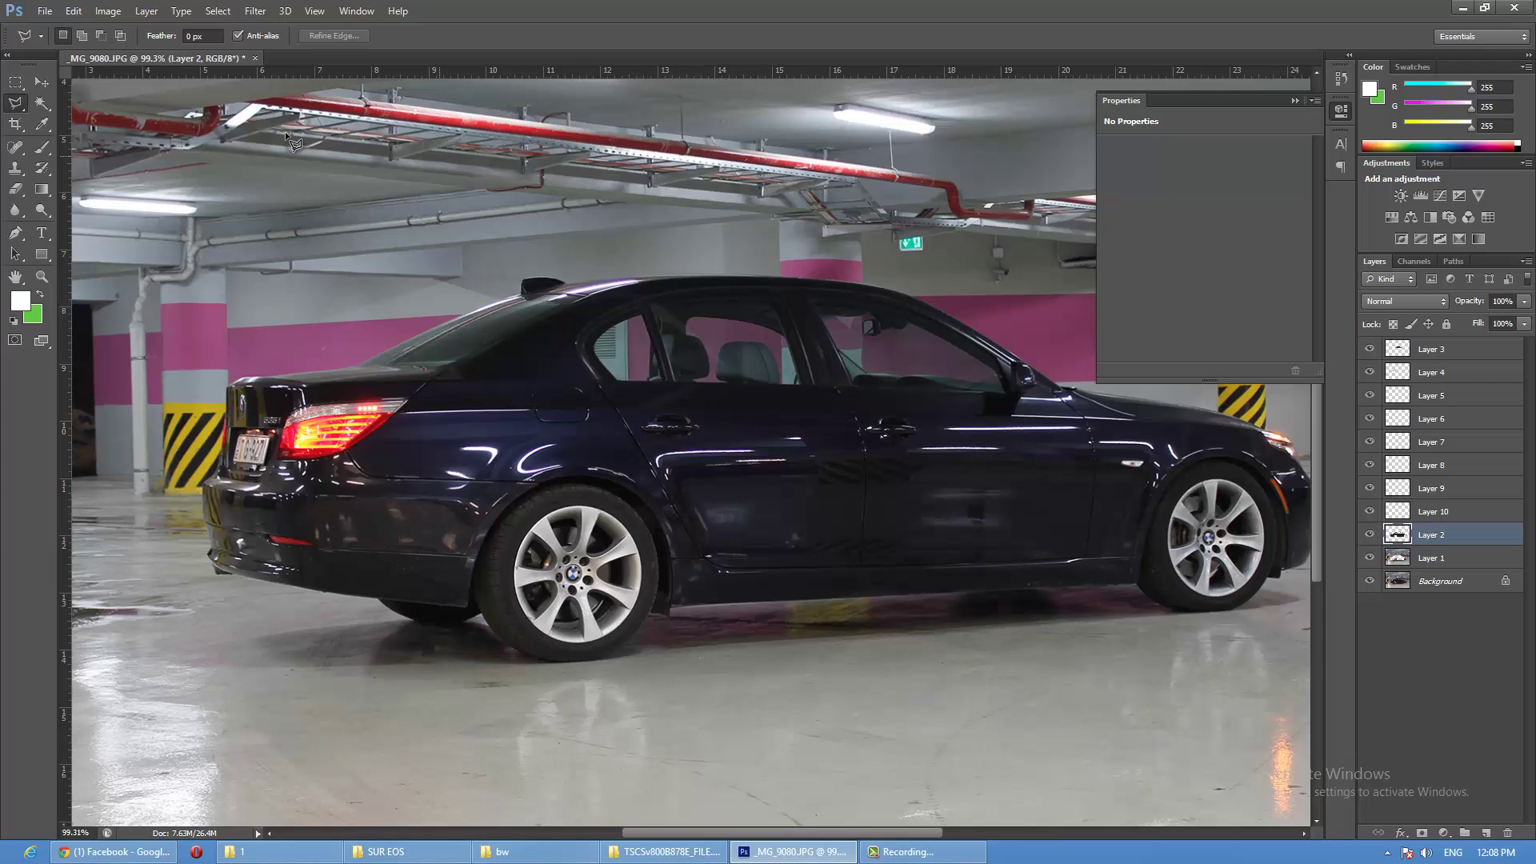
# Apply an Exposure adjustment of about +3.92 with lowered gamma to the car body
pyautogui.click(108, 10)
pyautogui.moveTo(132, 51)
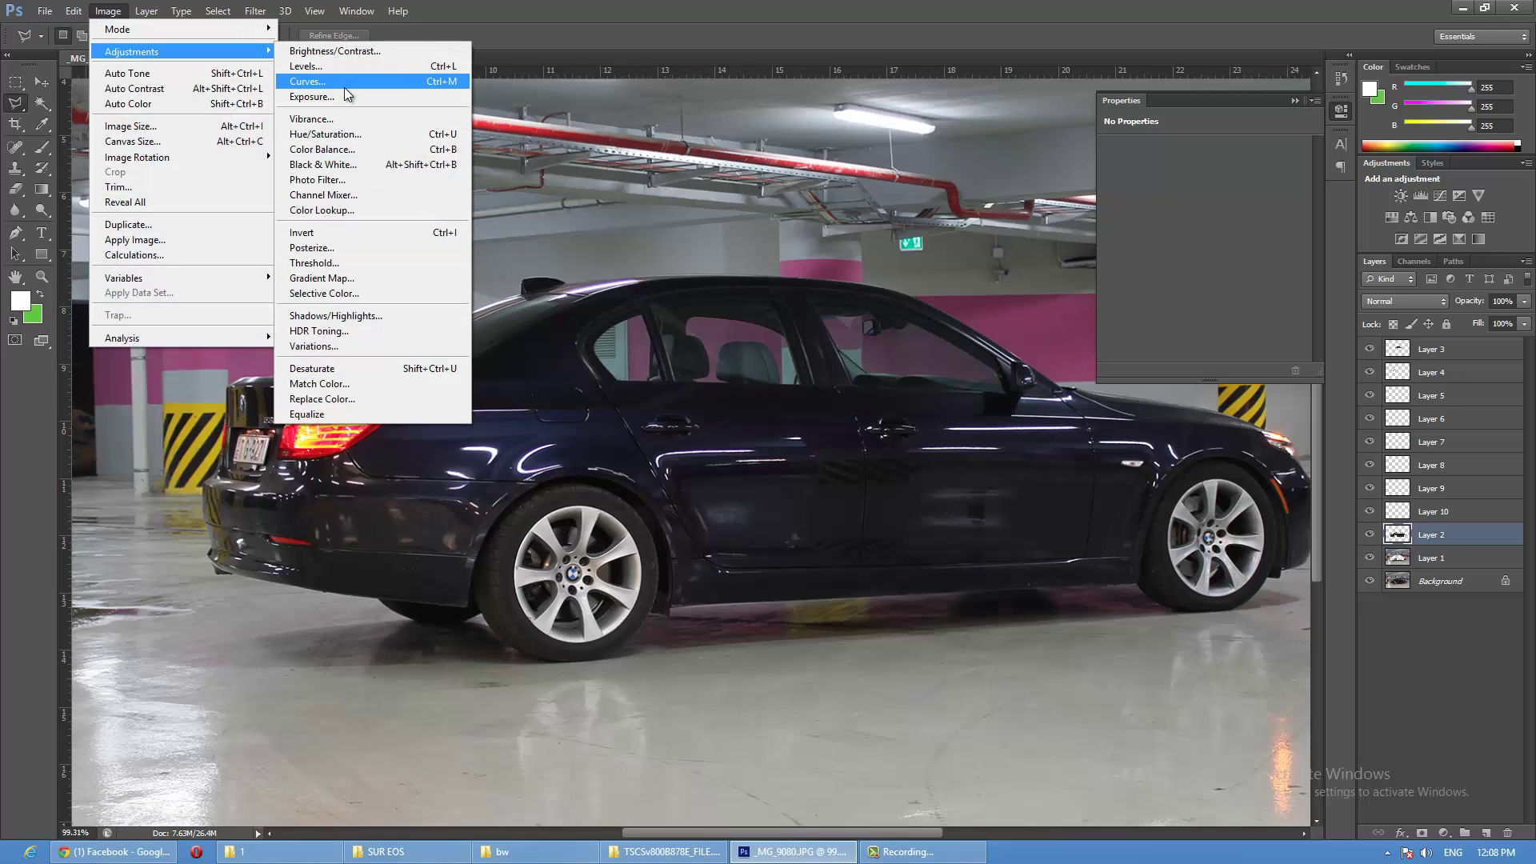
pyautogui.click(312, 96)
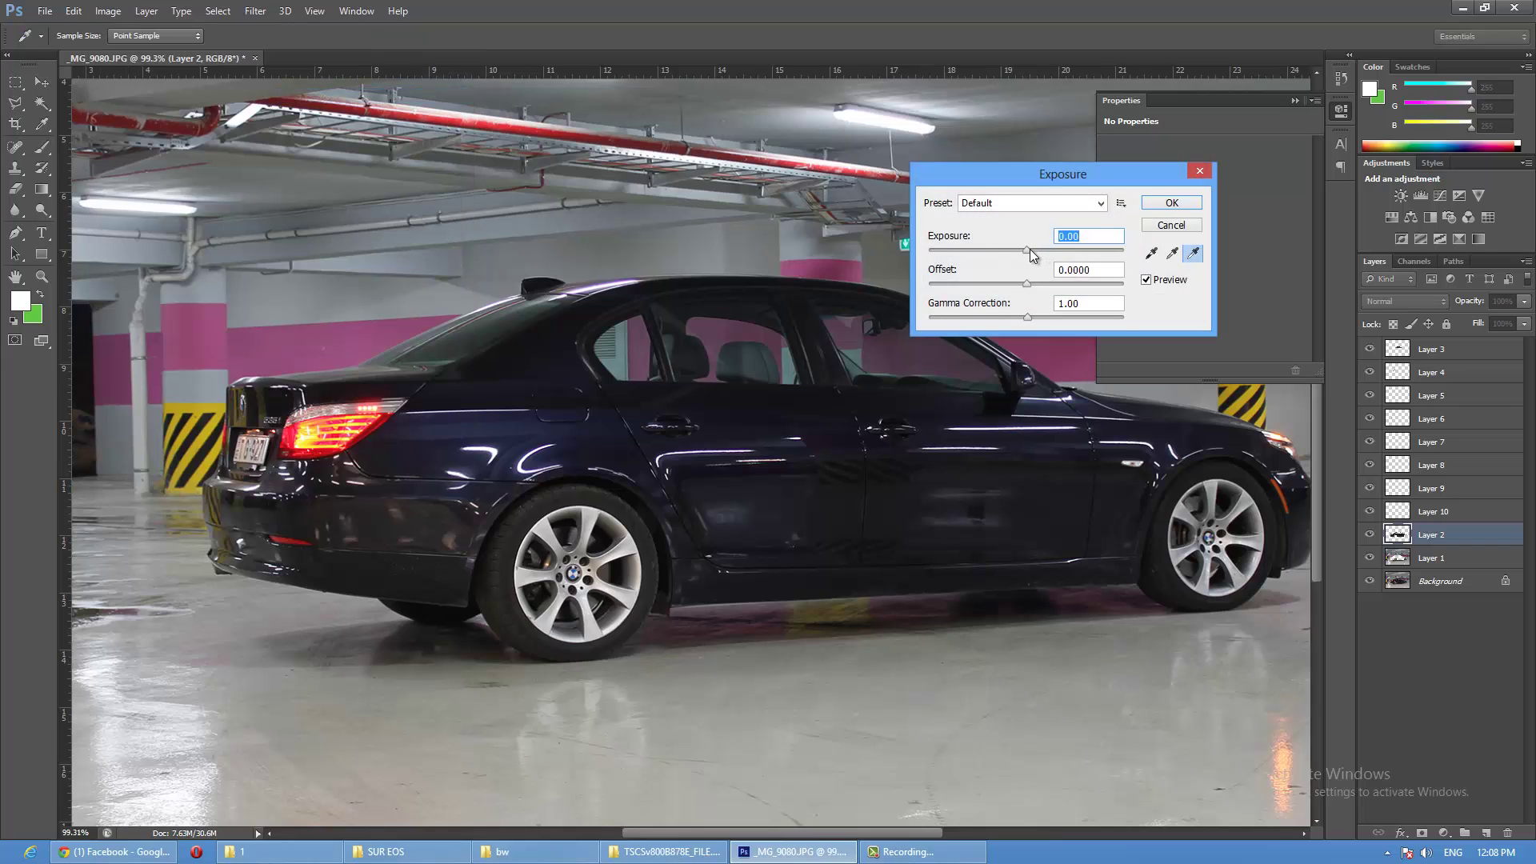
pyautogui.moveTo(1051, 254); pyautogui.dragTo(1086, 251)
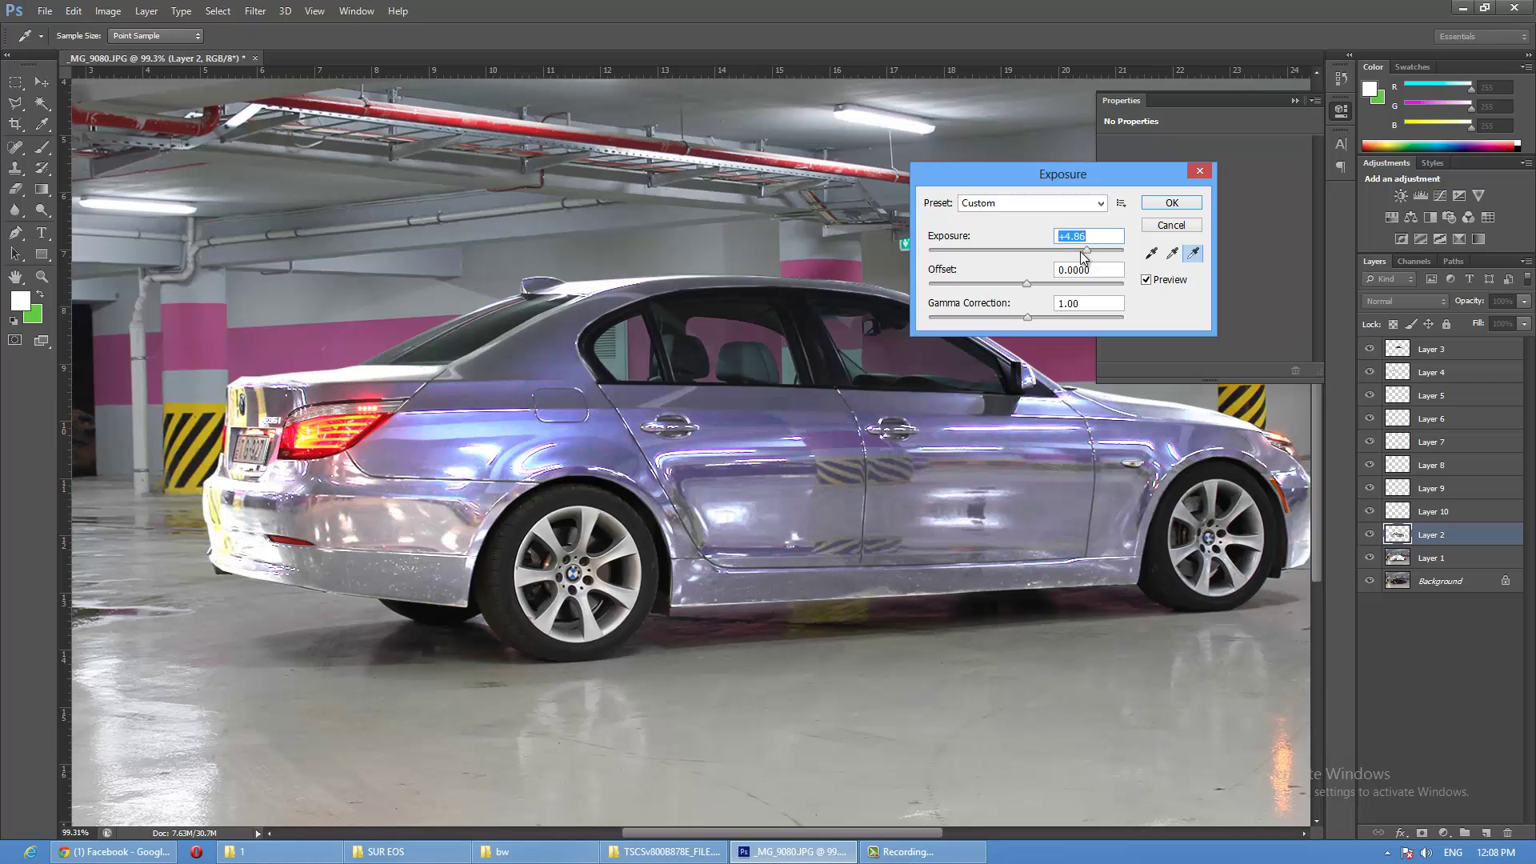
pyautogui.moveTo(1087, 251); pyautogui.dragTo(1083, 253)
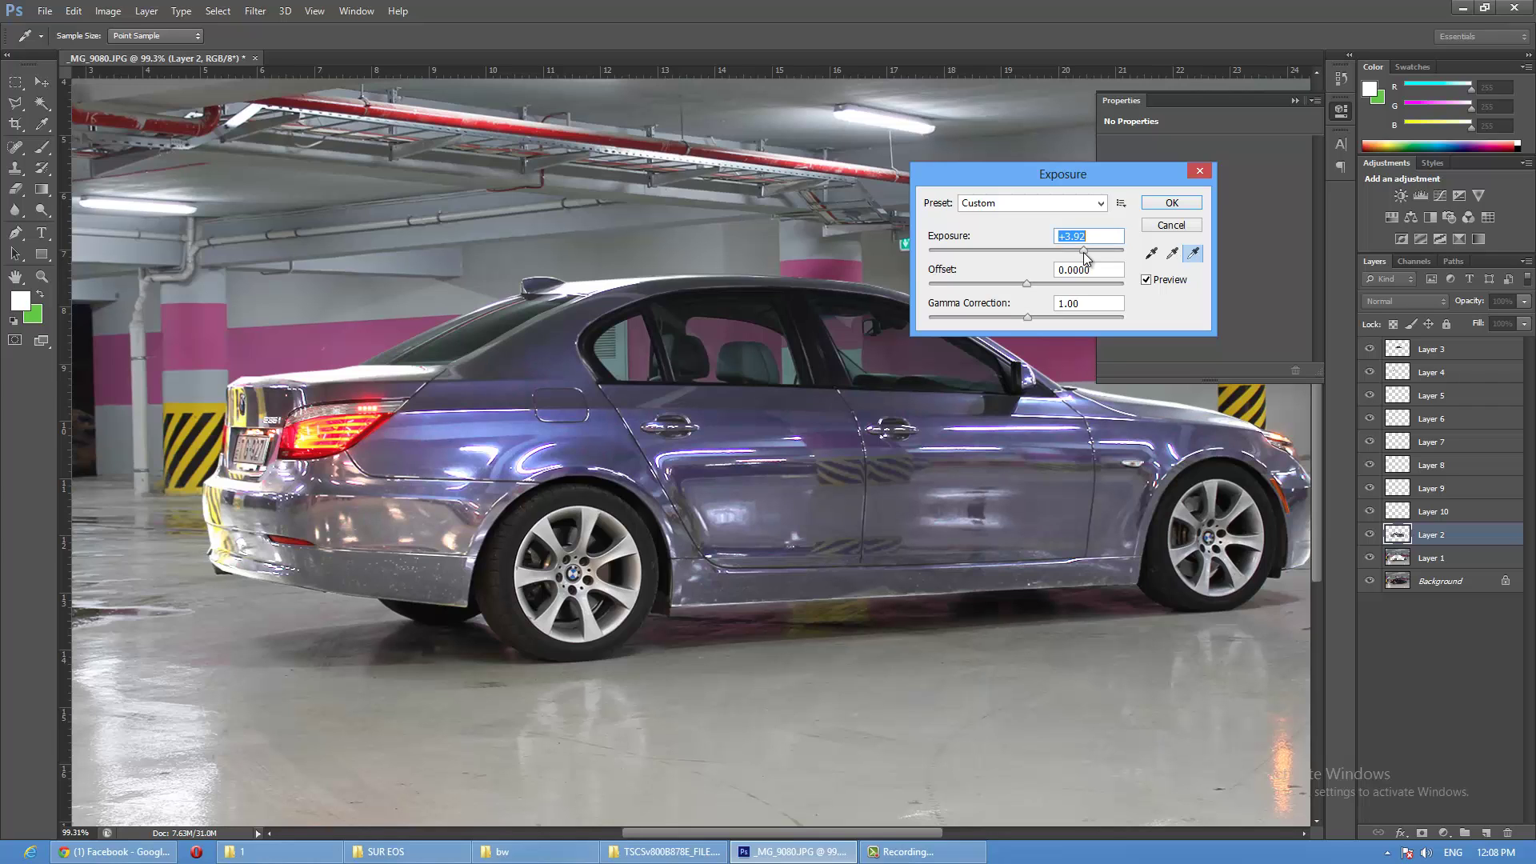
pyautogui.moveTo(1014, 315); pyautogui.dragTo(1009, 317)
pyautogui.click(1043, 317)
pyautogui.moveTo(1028, 318); pyautogui.dragTo(1018, 319)
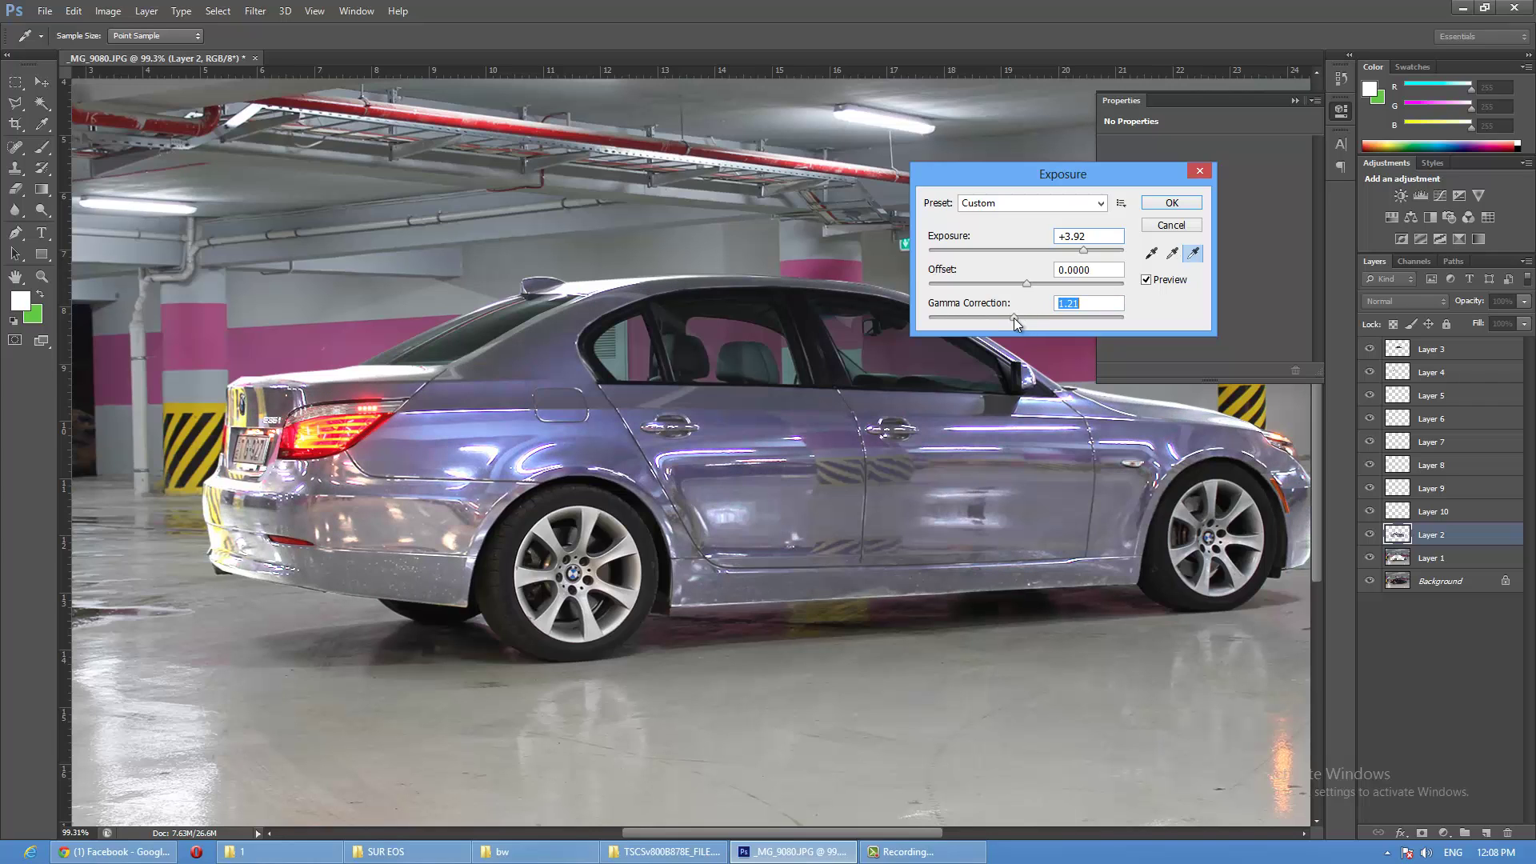
pyautogui.click(1162, 208)
# Switch to the Polygonal Lasso and view the whole photo at 50% zoom
pyautogui.press('l')
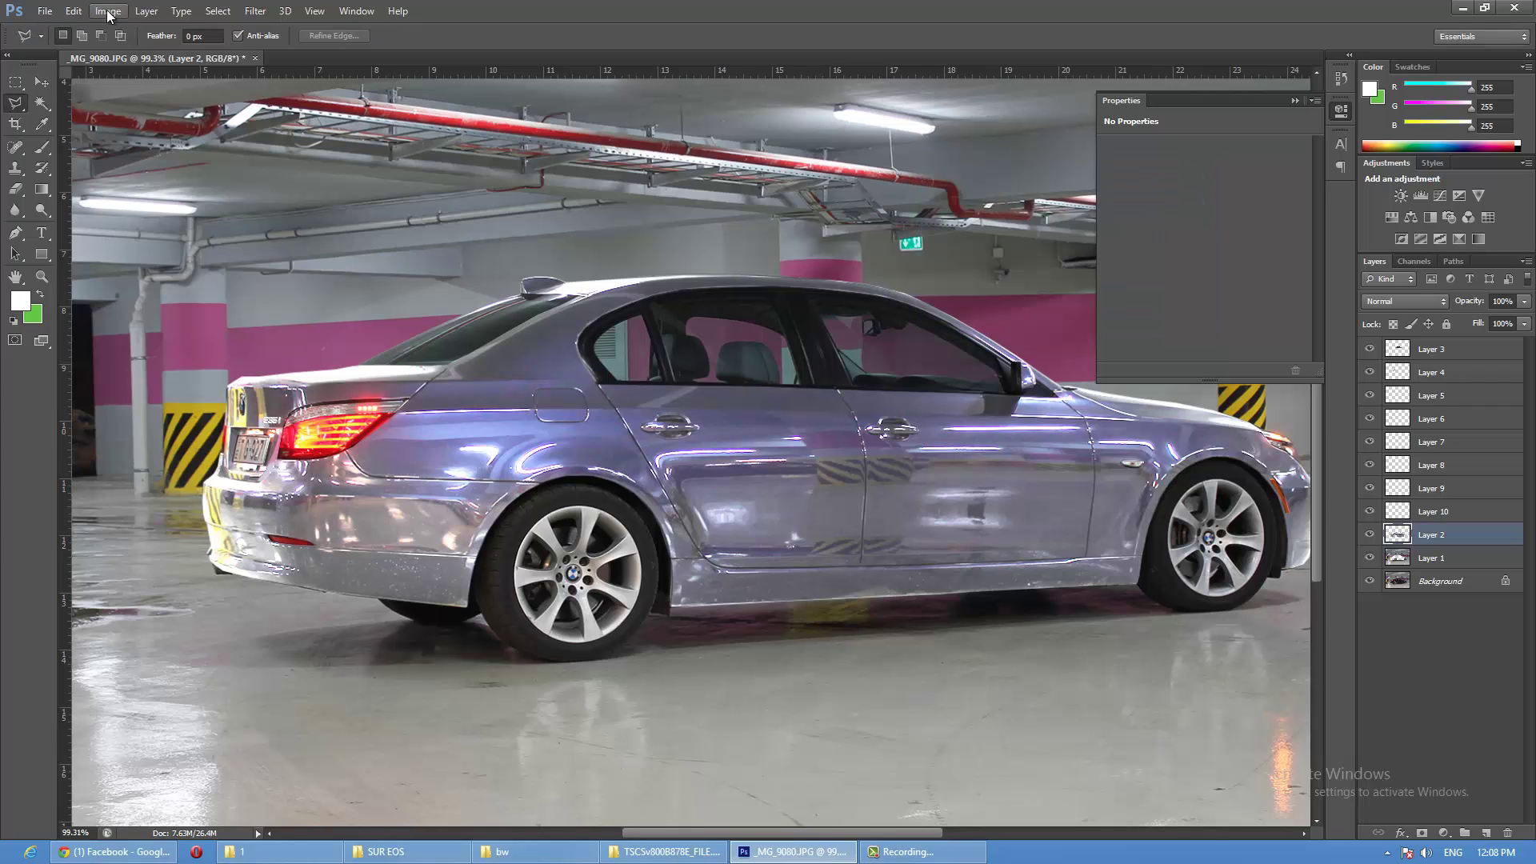
pyautogui.click(90, 832)
pyautogui.write('5')
pyautogui.write('0')
pyautogui.press('Return')
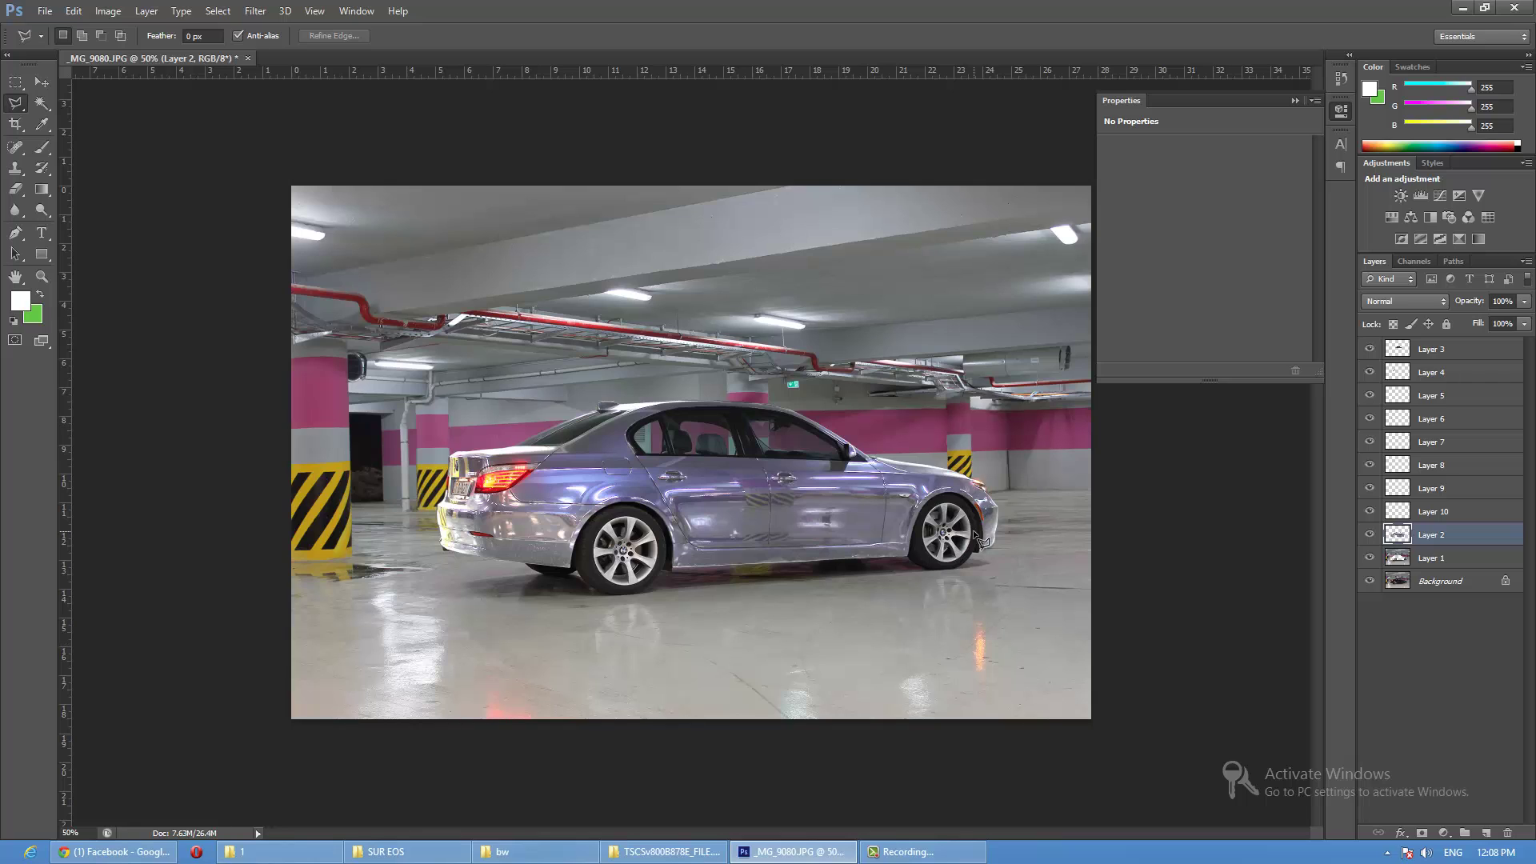
pyautogui.scroll(1, 1000, 512)
pyautogui.scroll(1, 1004, 508)
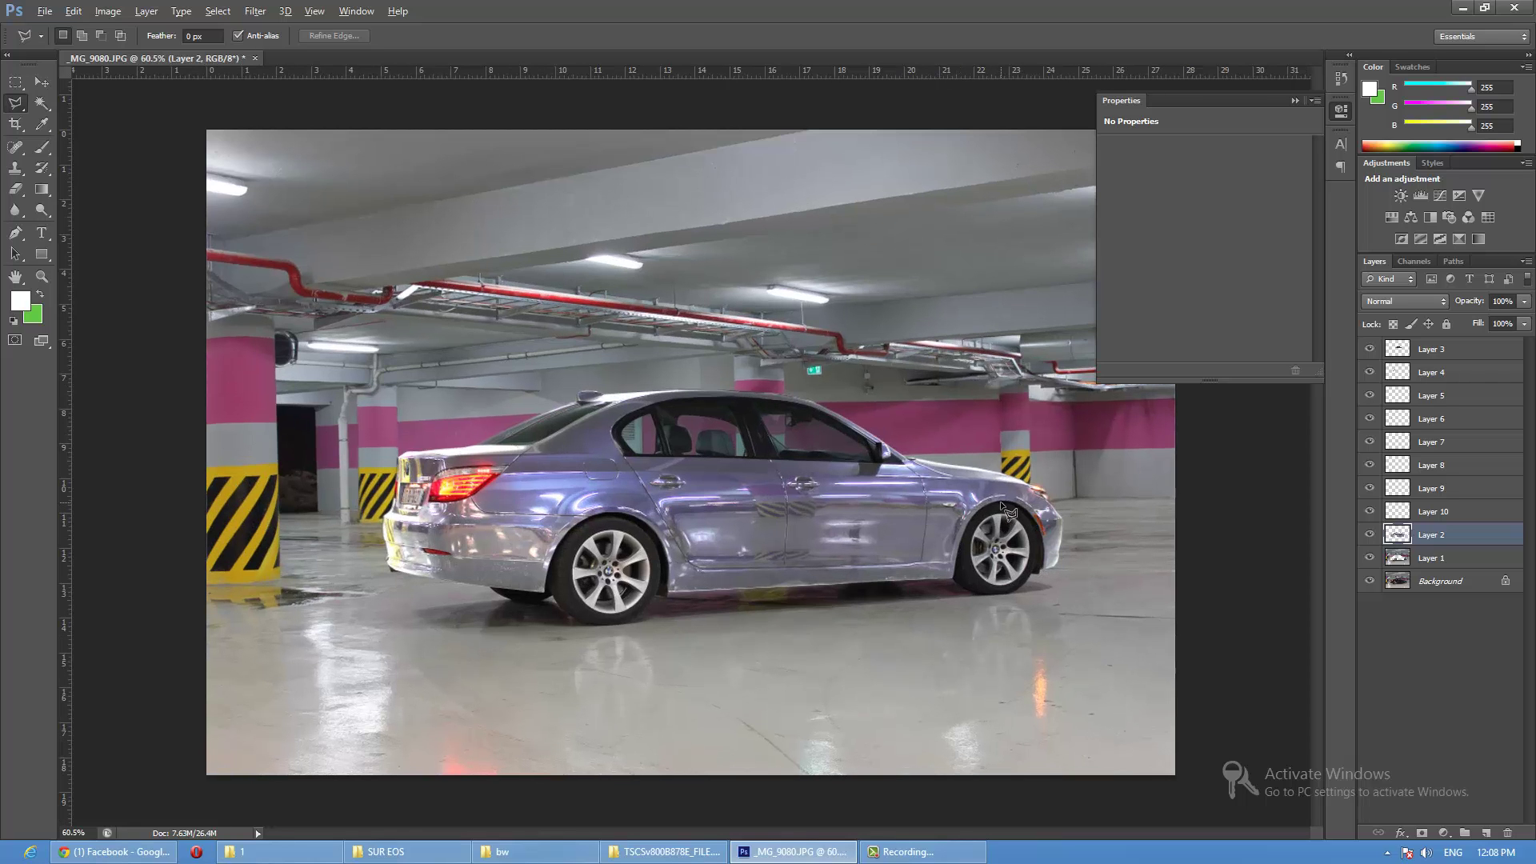
pyautogui.press('alt')
# Select Layer 3 and add a Selective Color adjustment layer above it
pyautogui.click(1474, 349)
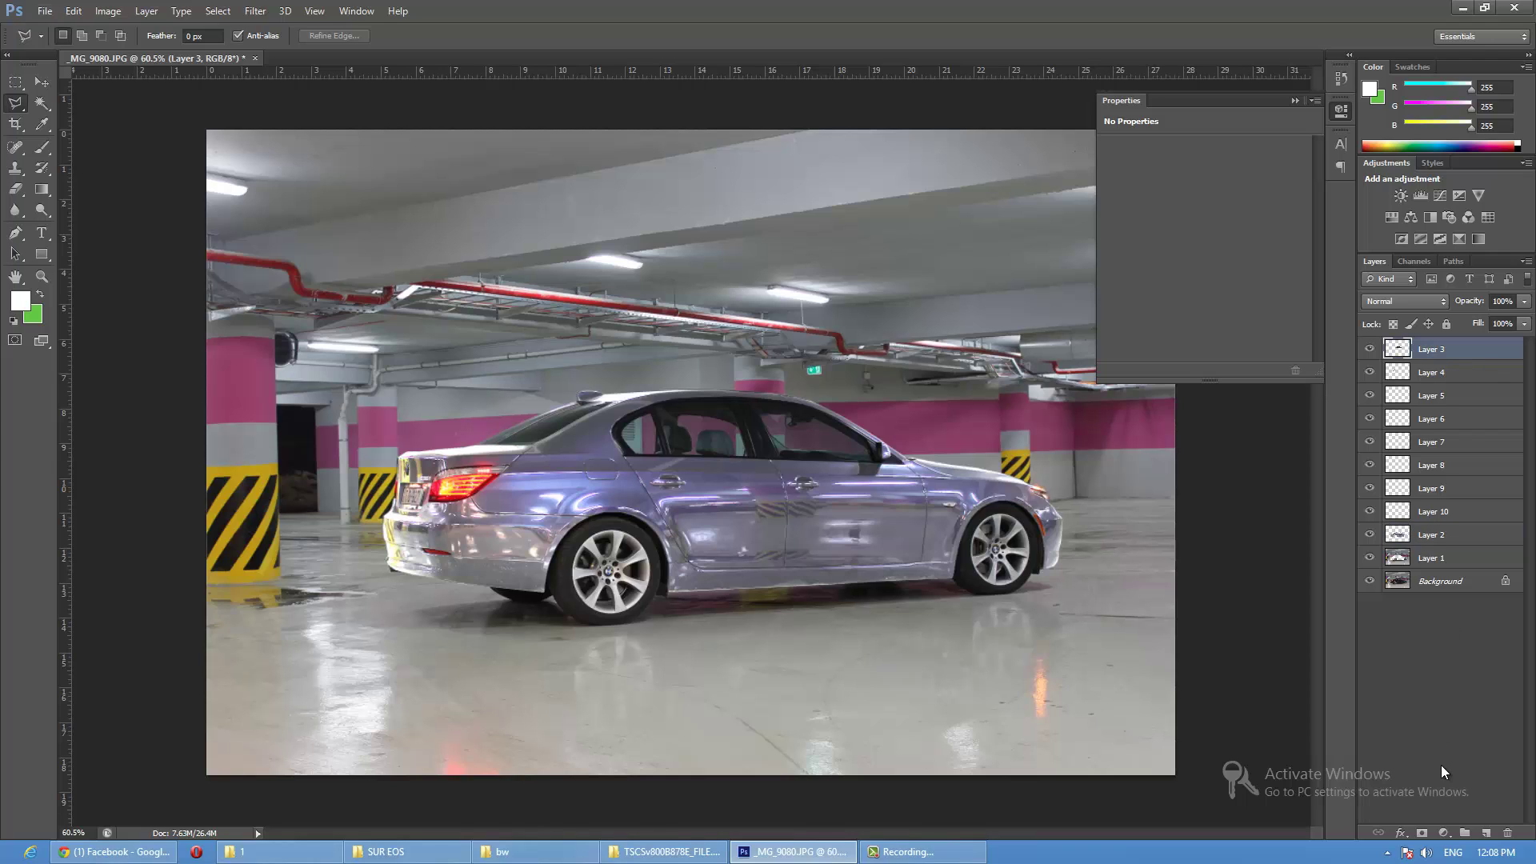
pyautogui.click(1444, 832)
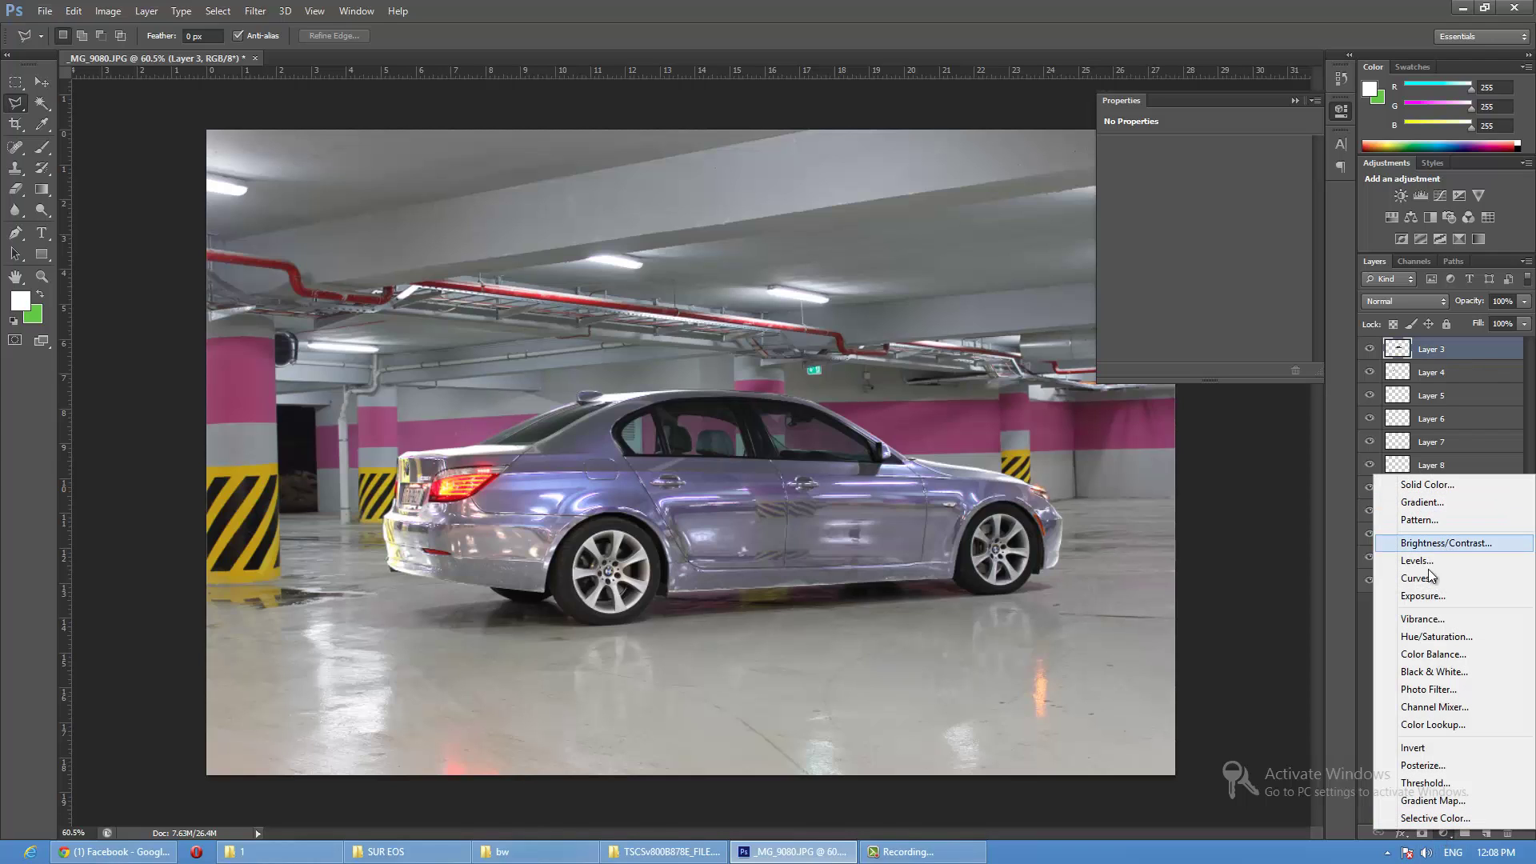
pyautogui.click(1084, 559)
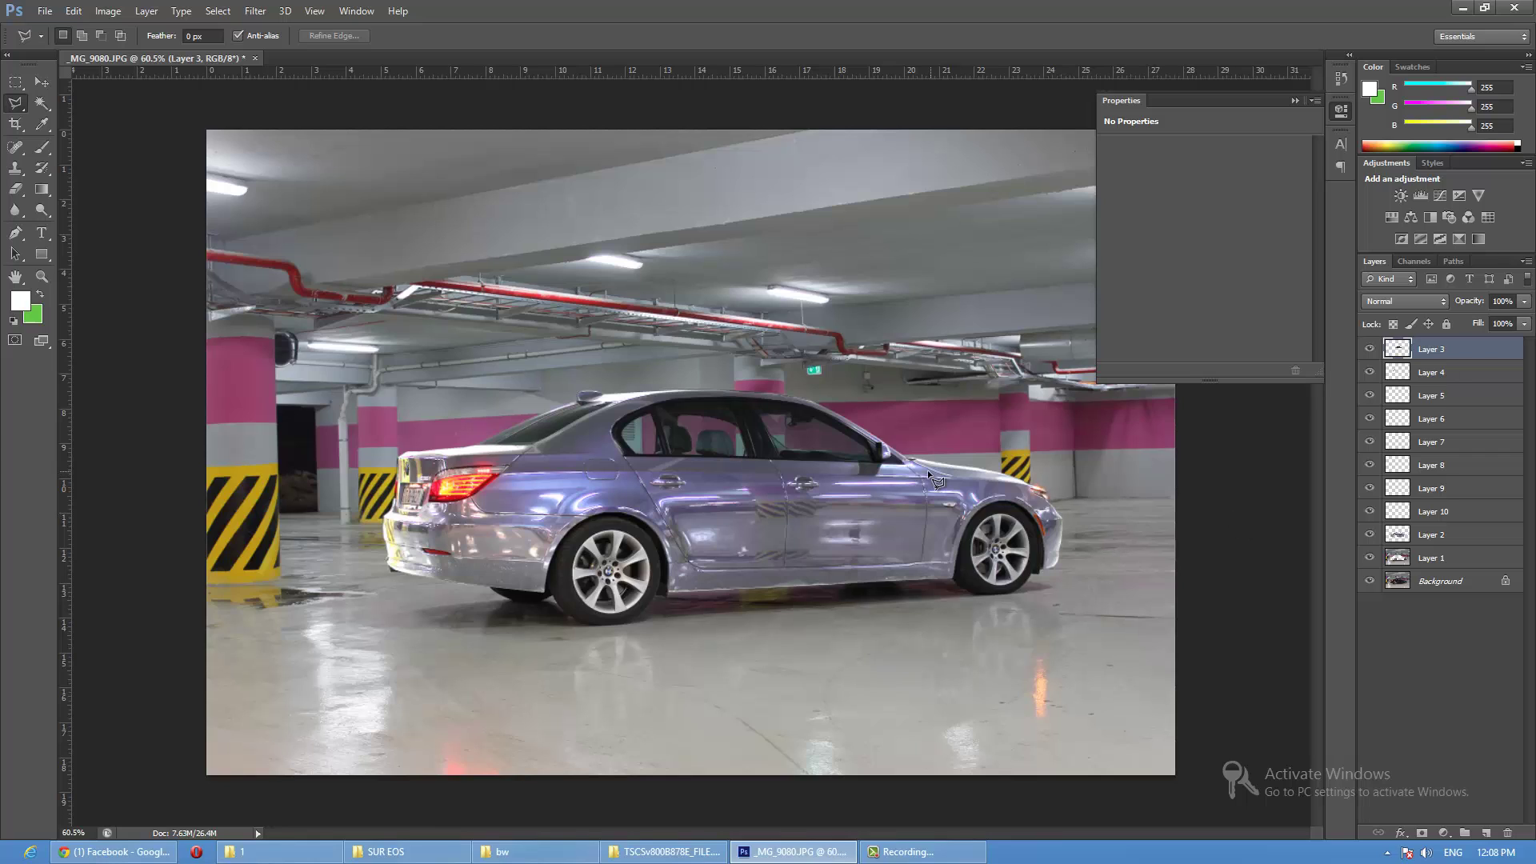
pyautogui.scroll(1, 928, 469)
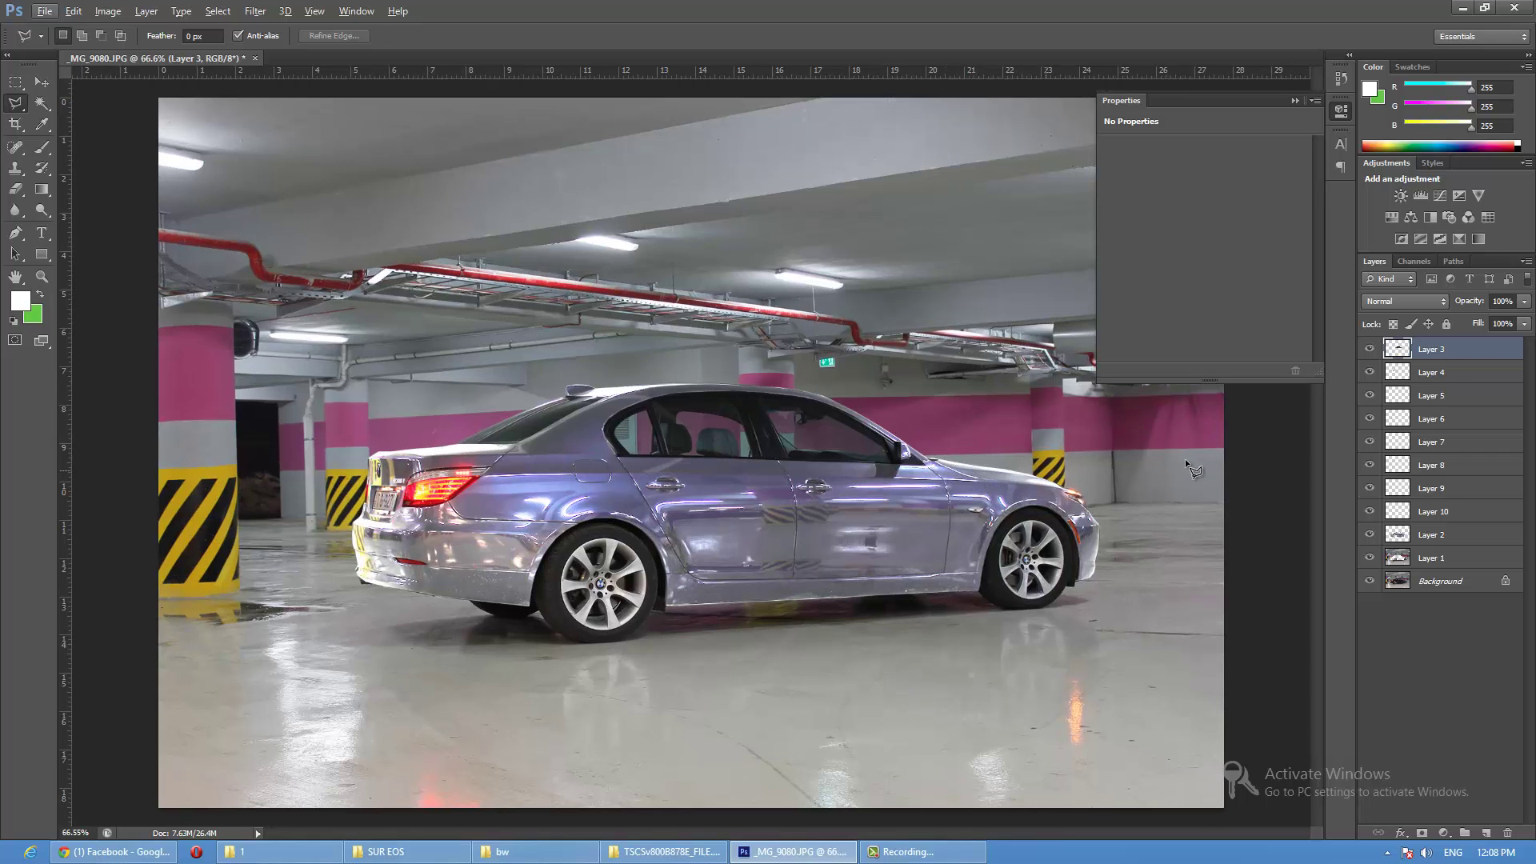
pyautogui.click(1443, 832)
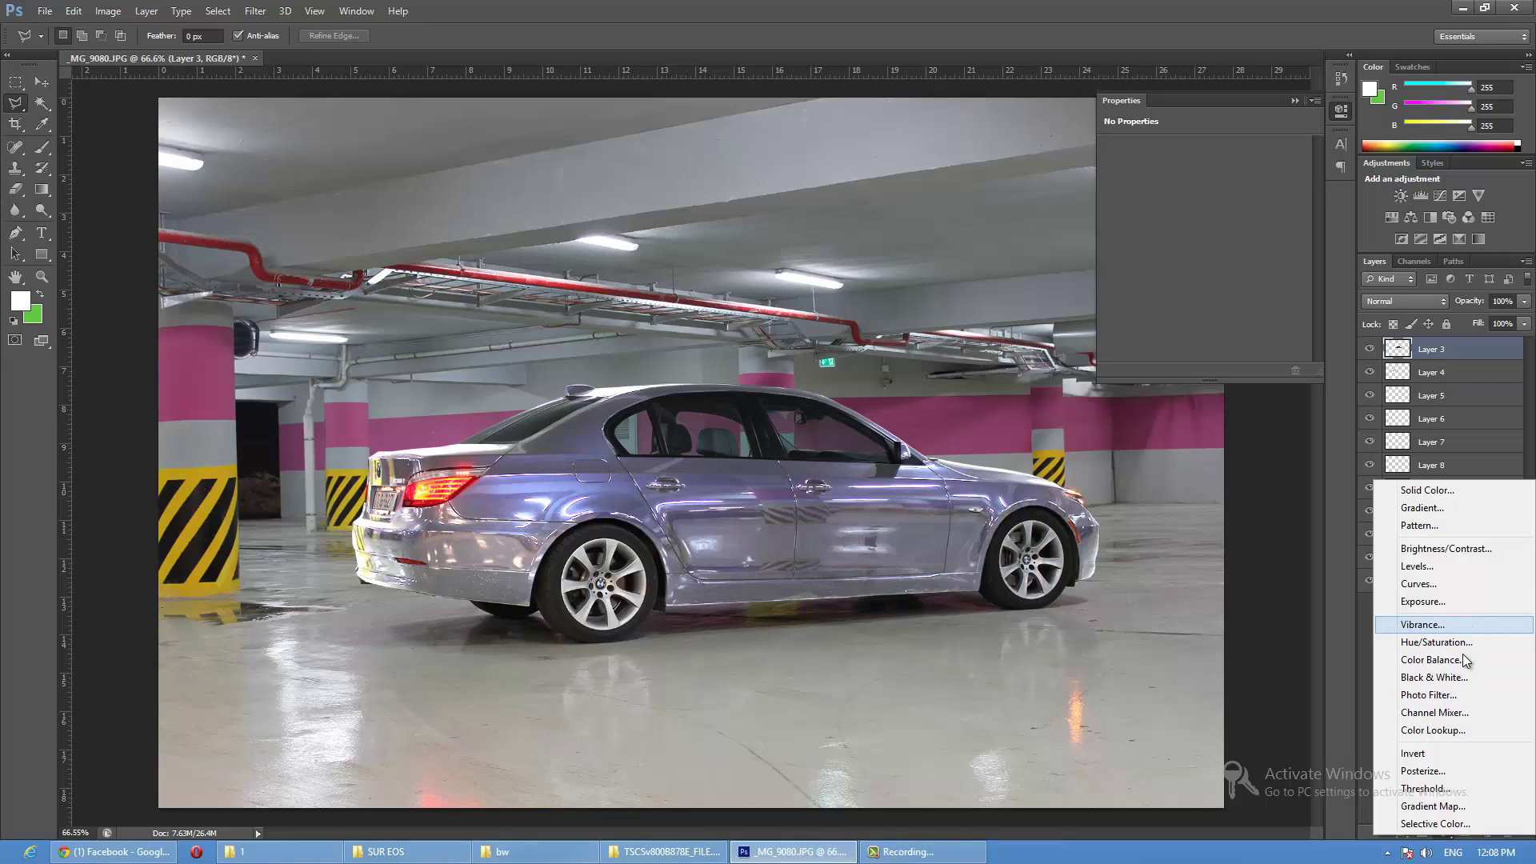
pyautogui.click(1456, 824)
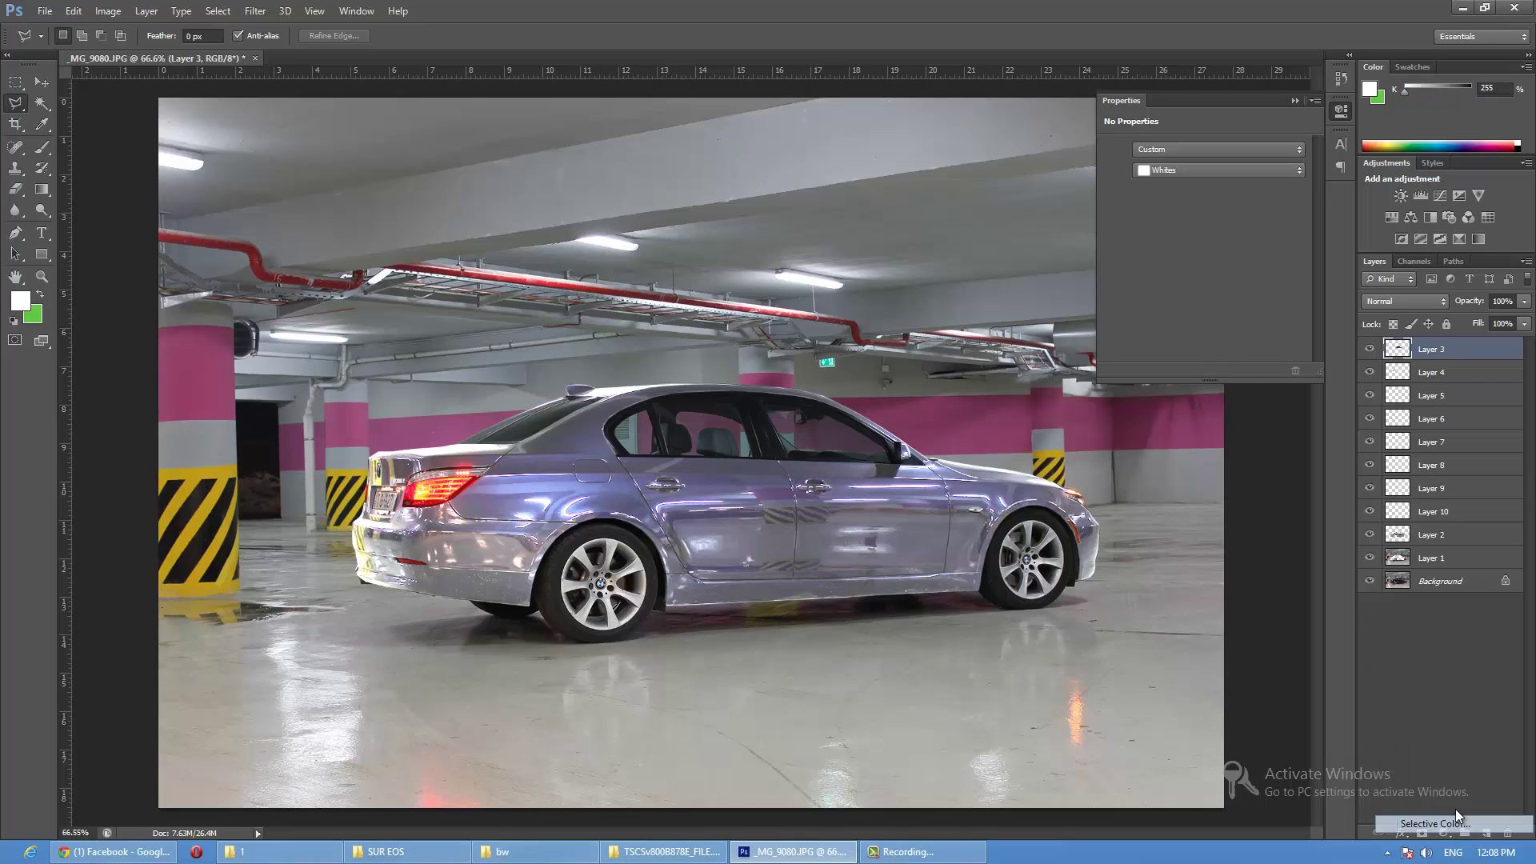
# In the Blacks range, reduce black and yellow
pyautogui.click(1200, 170)
pyautogui.click(1205, 290)
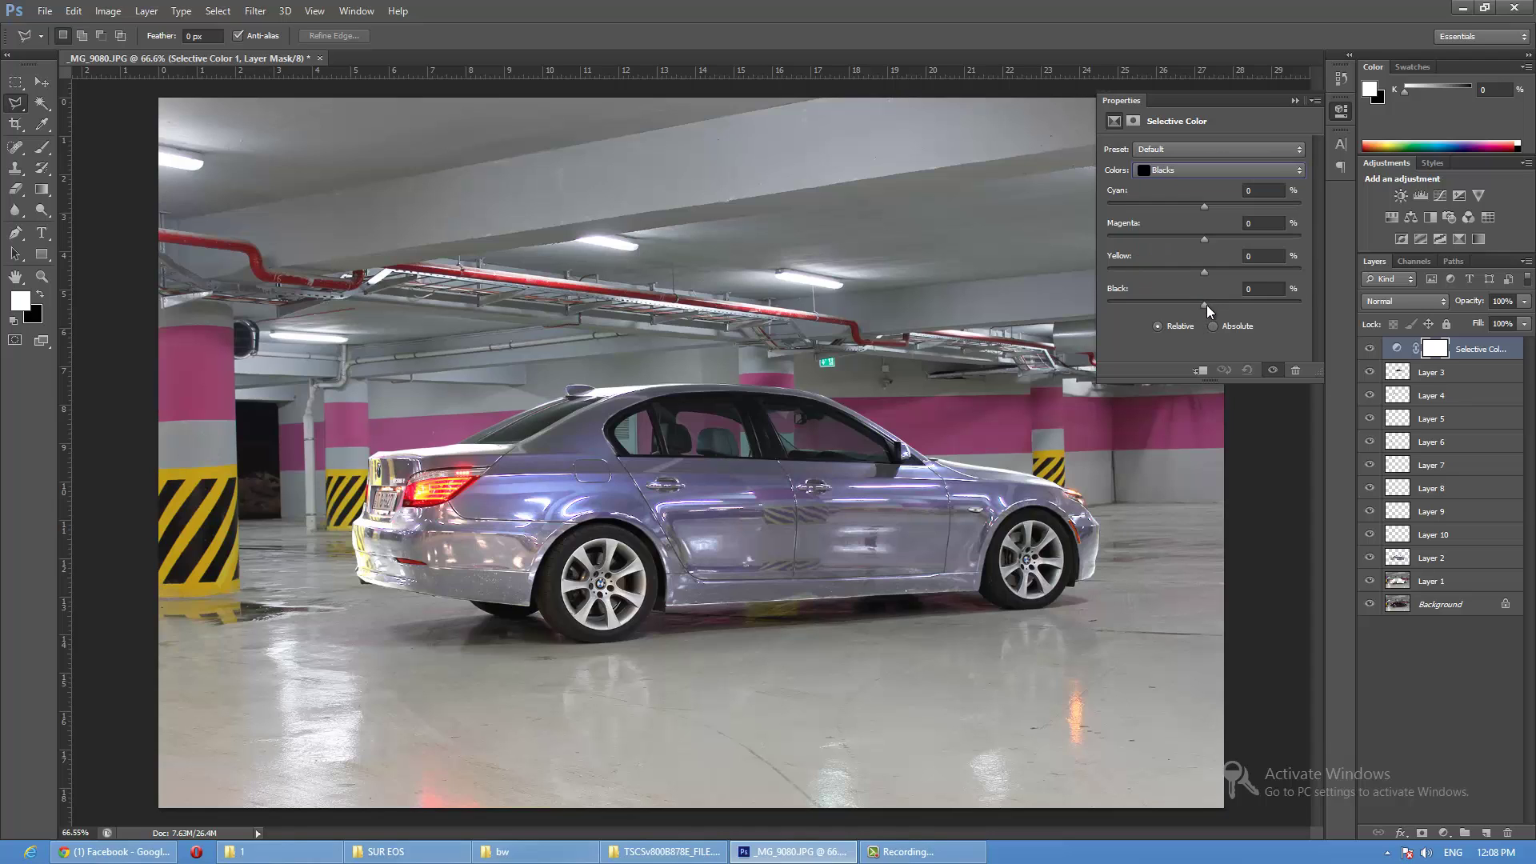
pyautogui.moveTo(1205, 304); pyautogui.dragTo(1189, 305)
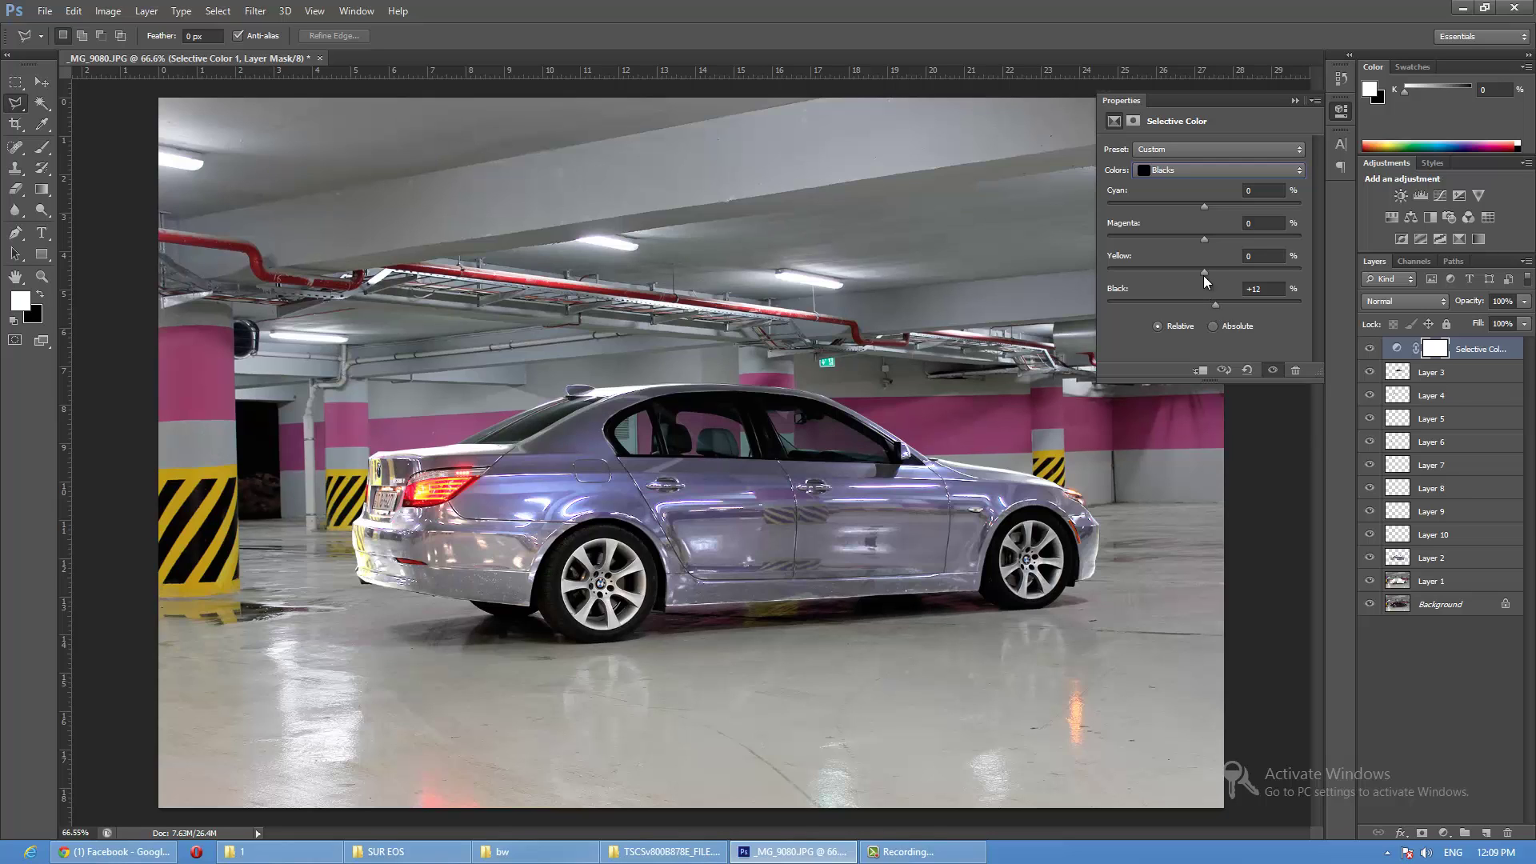
pyautogui.moveTo(1204, 273); pyautogui.dragTo(1184, 278)
# In the Neutrals range, add a little black and push toward cyan
pyautogui.click(1224, 171)
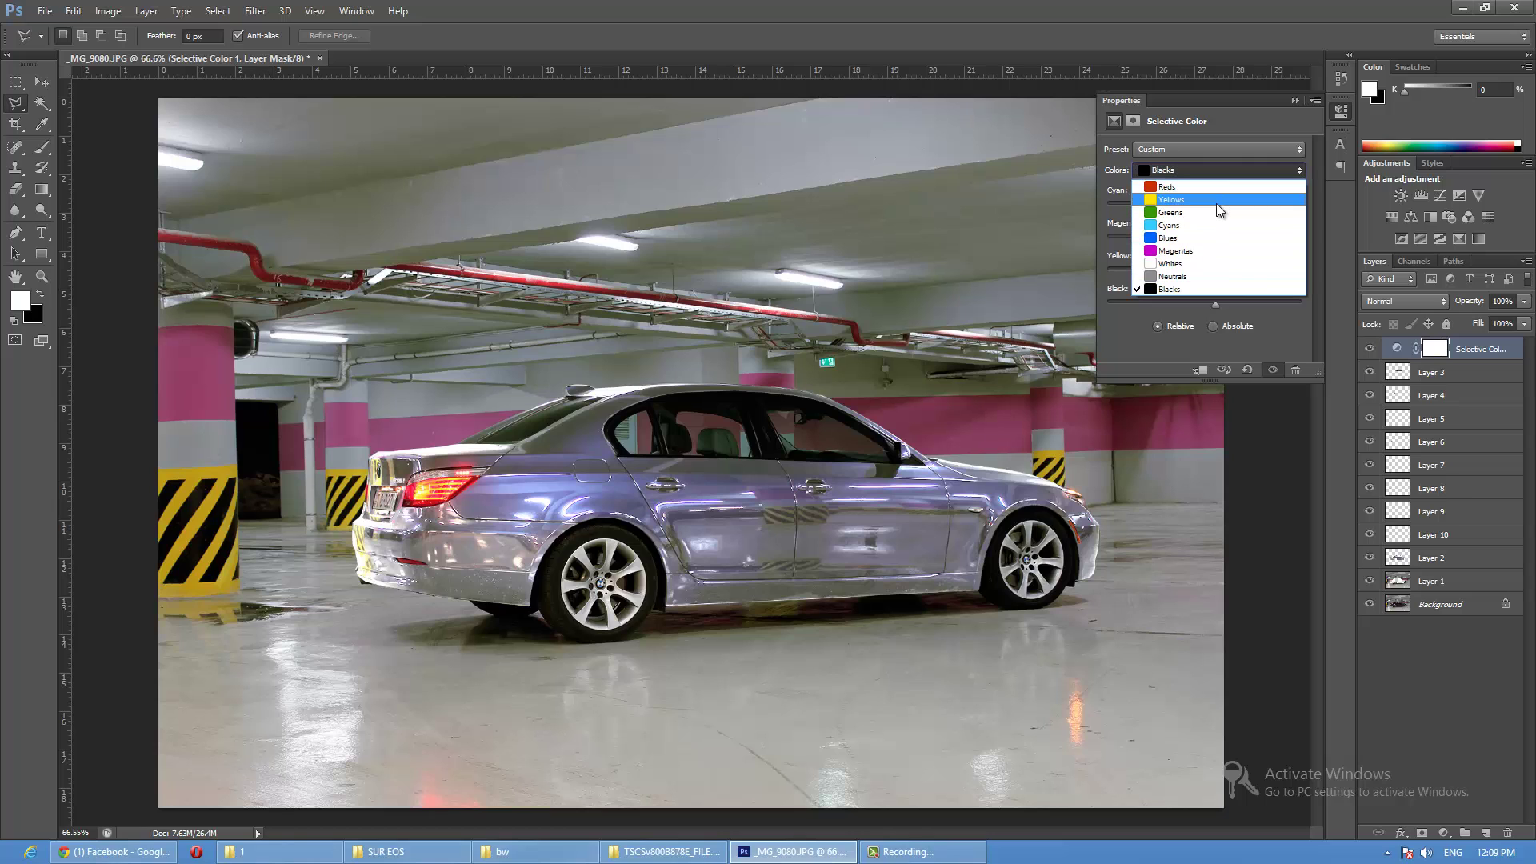
pyautogui.click(1217, 275)
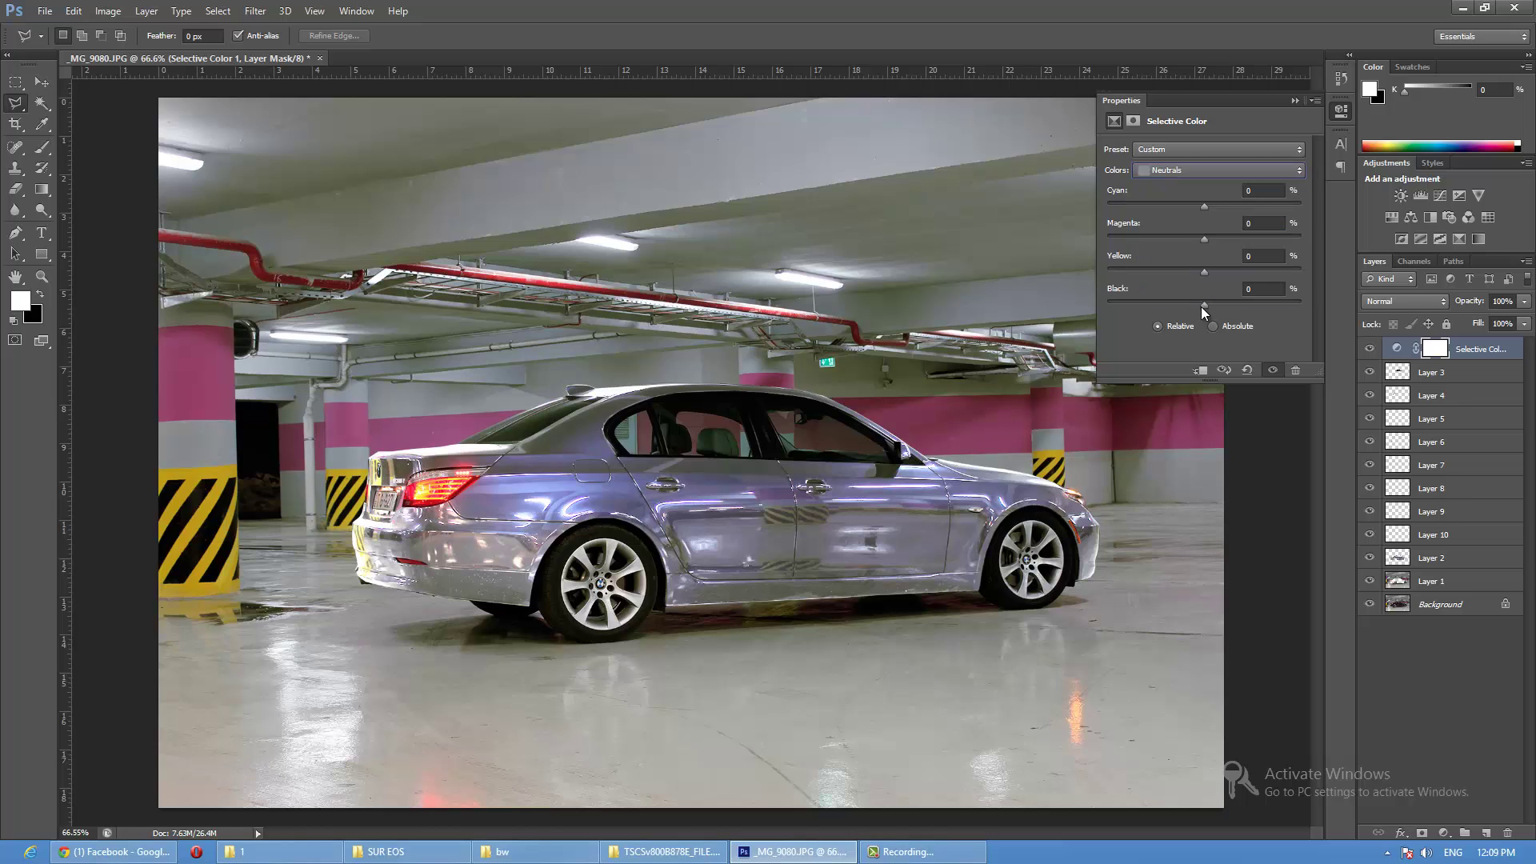
pyautogui.moveTo(1178, 308); pyautogui.dragTo(1217, 308)
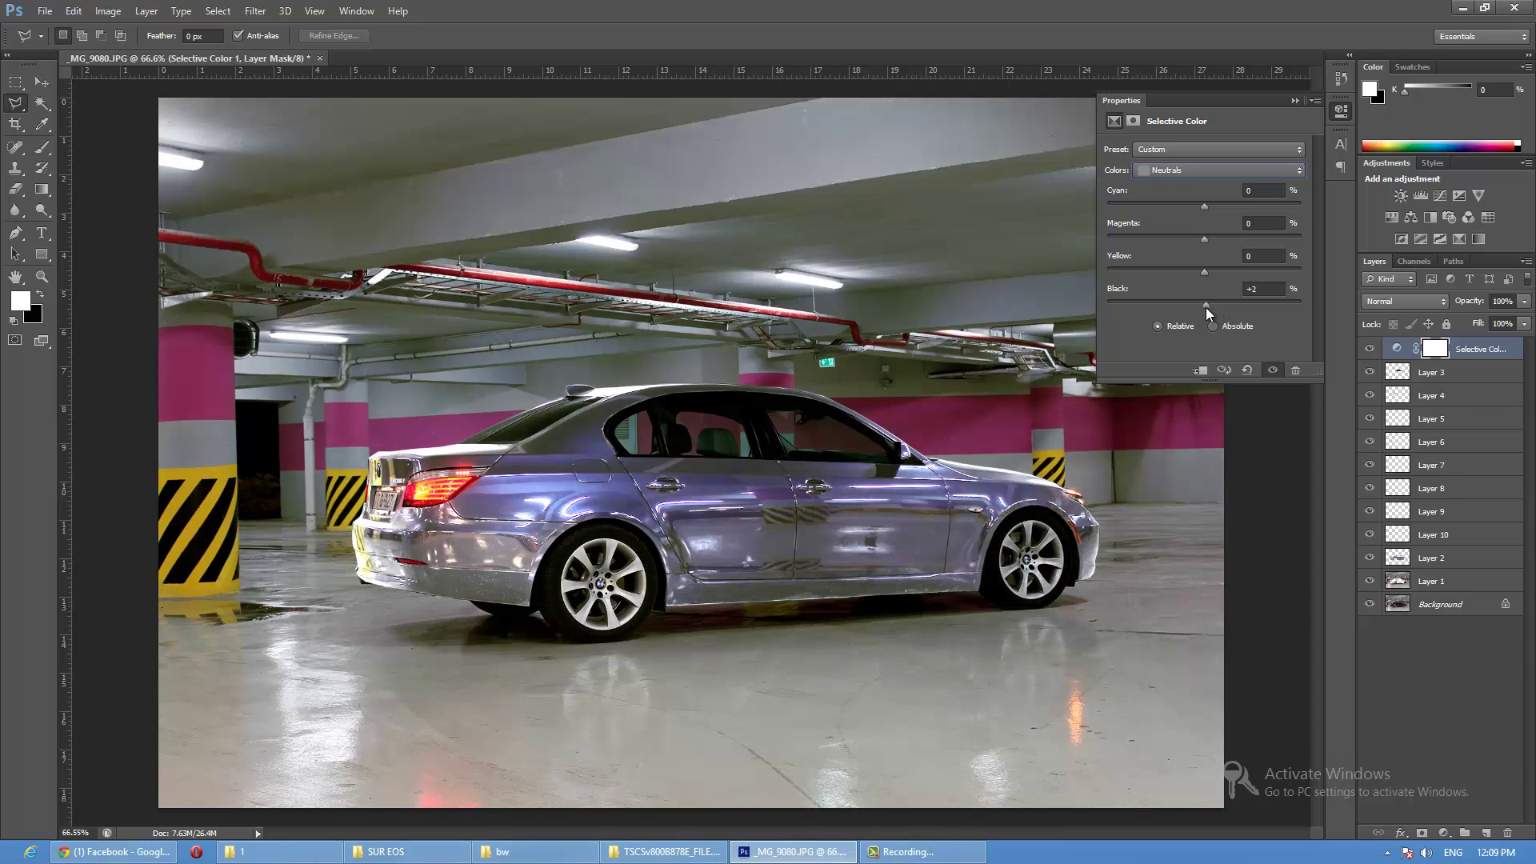
pyautogui.moveTo(1216, 306); pyautogui.dragTo(1212, 307)
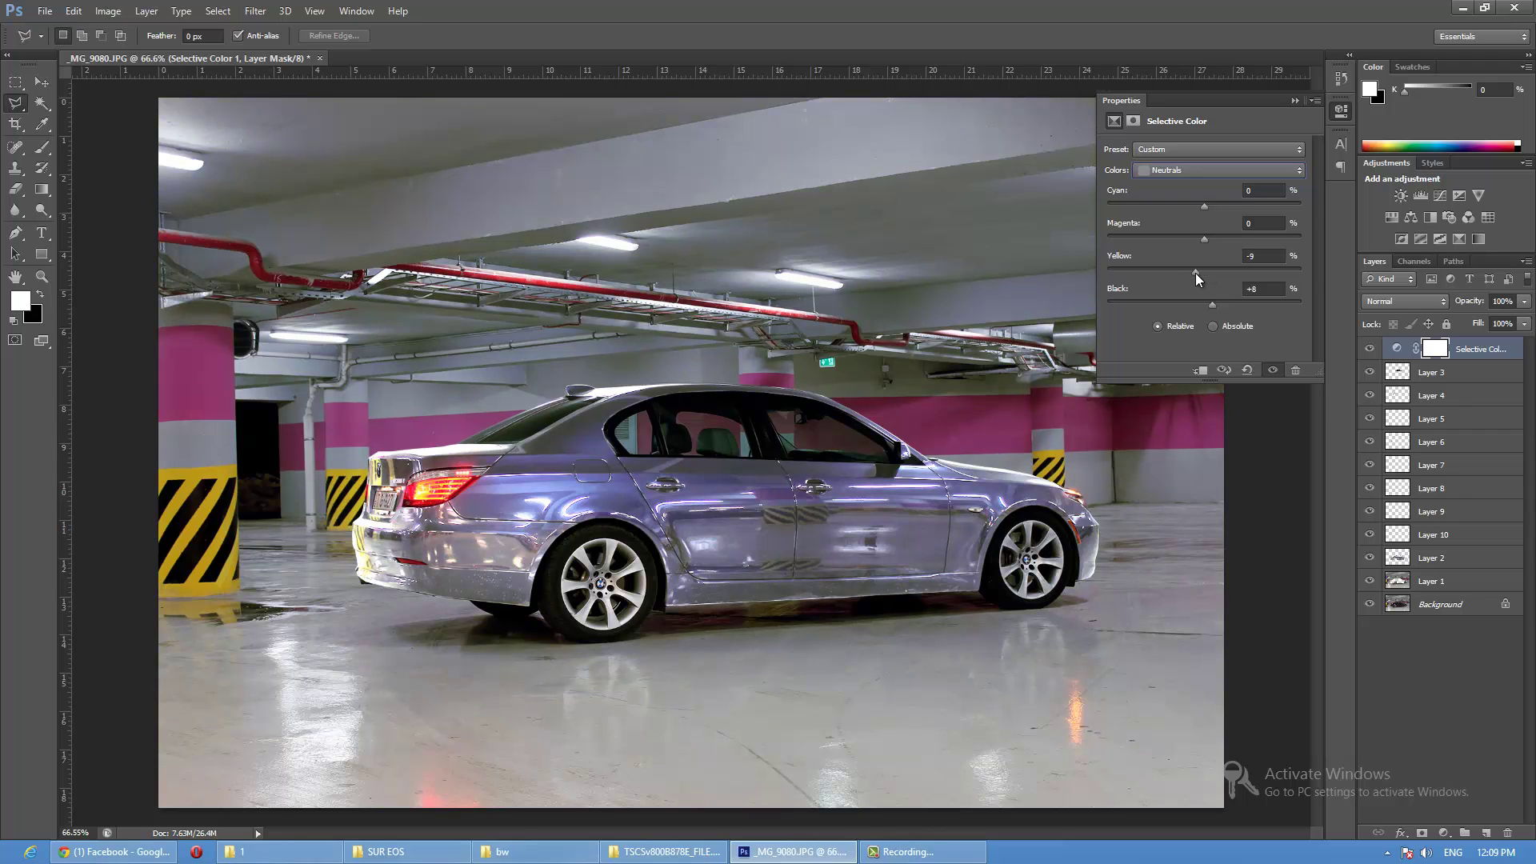
pyautogui.click(1215, 205)
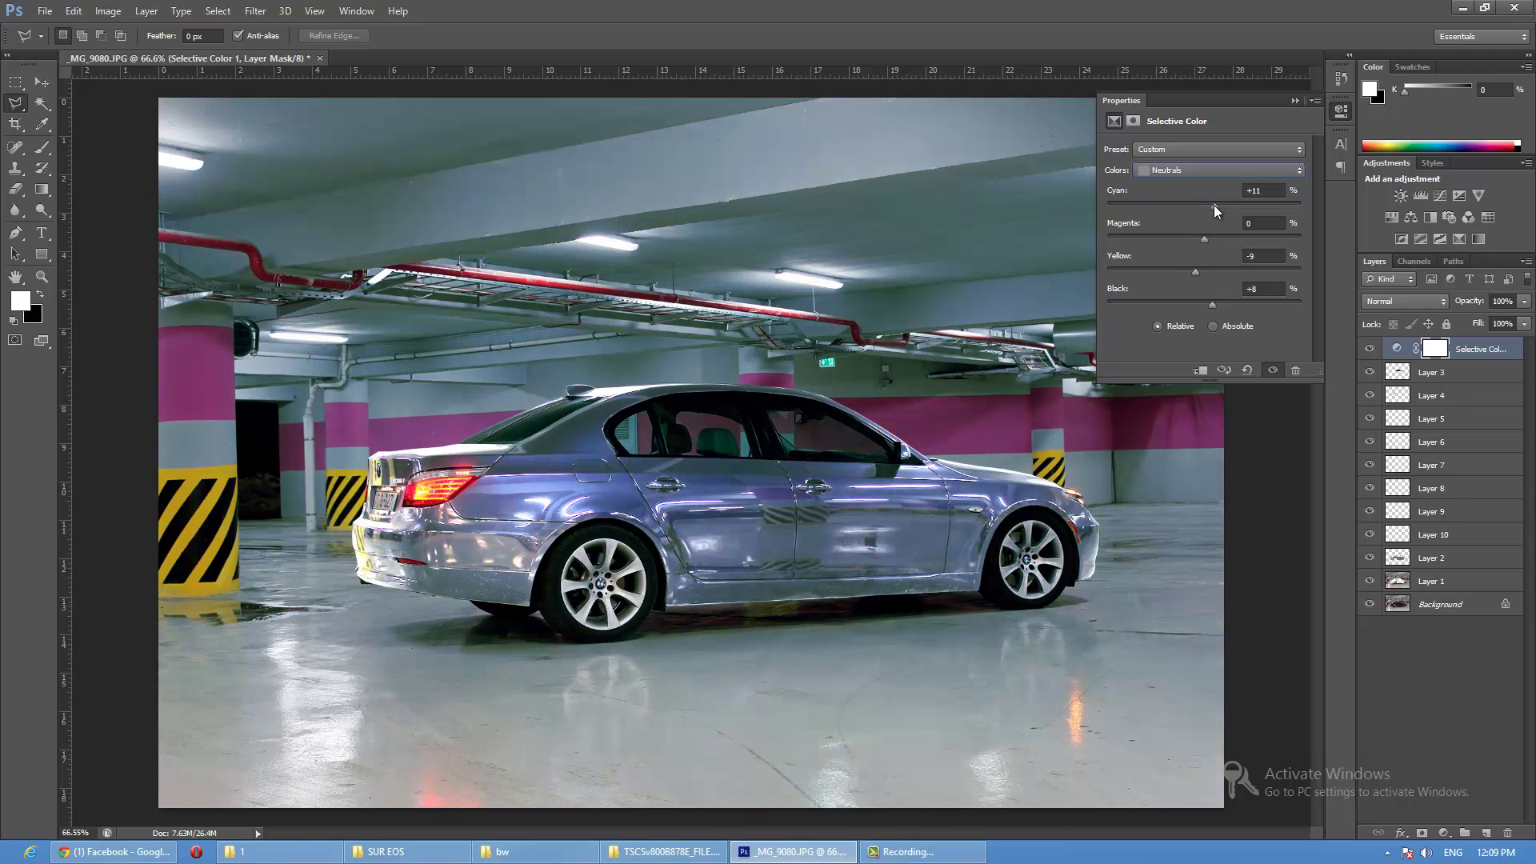
# Adjust black in Reds, set Yellows to cyan −50 and black +44, then collapse Properties
pyautogui.click(1198, 169)
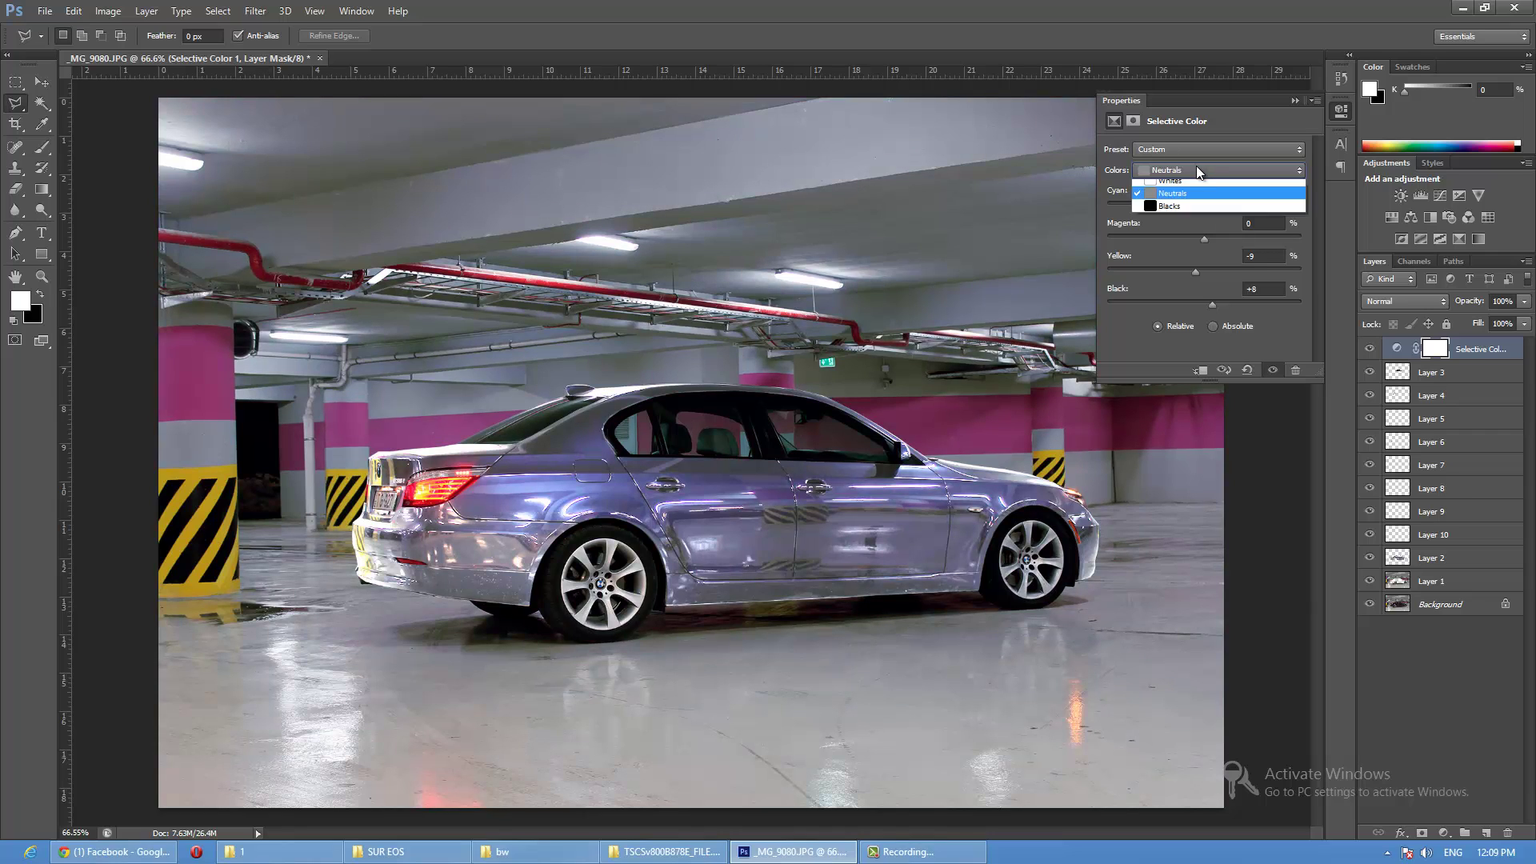
pyautogui.click(1195, 187)
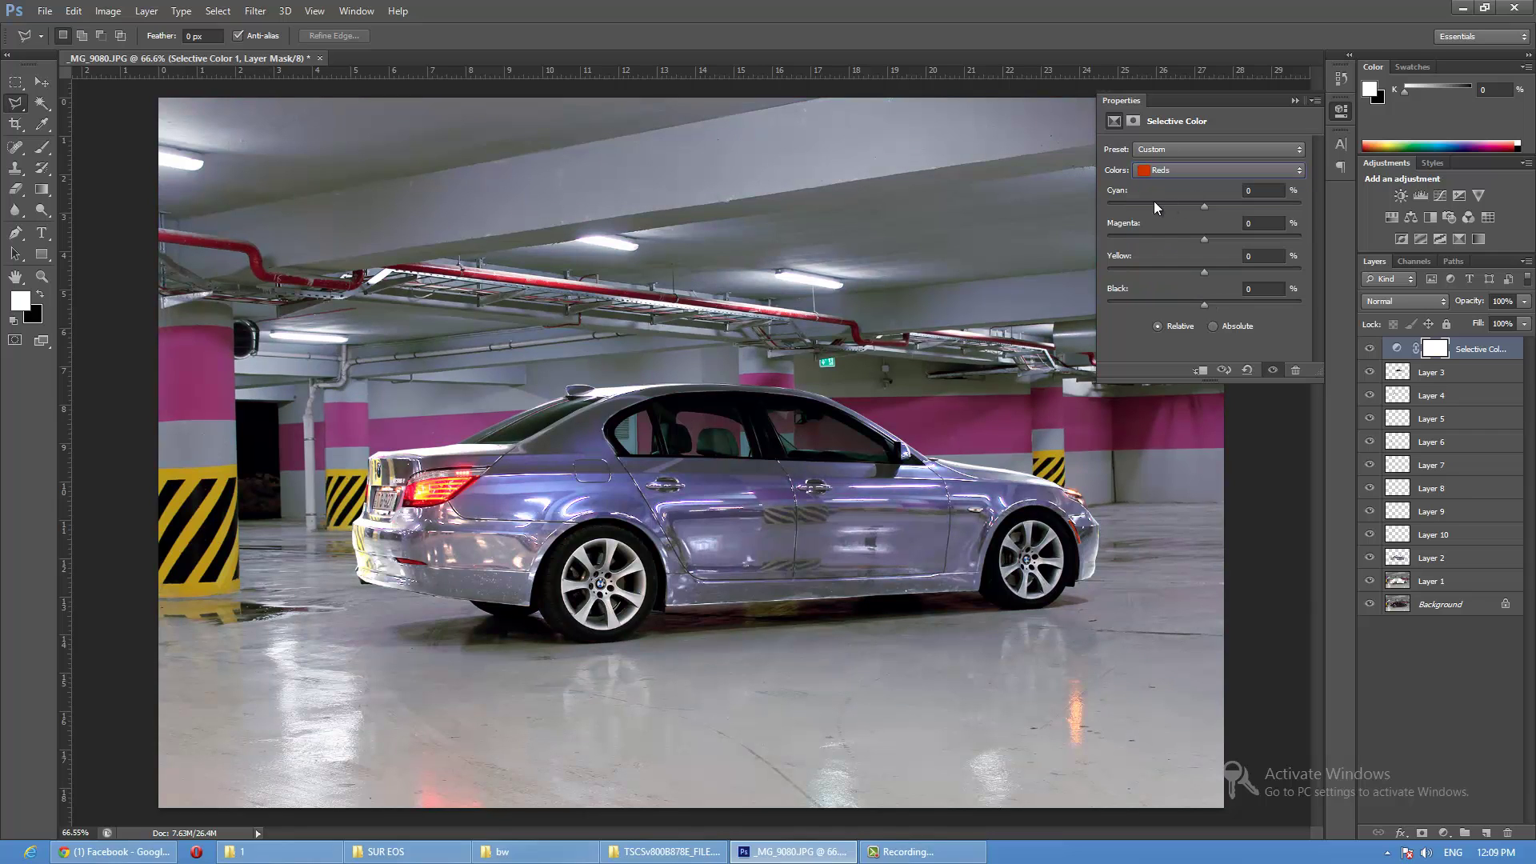
pyautogui.click(1253, 303)
pyautogui.click(1232, 170)
pyautogui.click(1201, 199)
pyautogui.click(1157, 205)
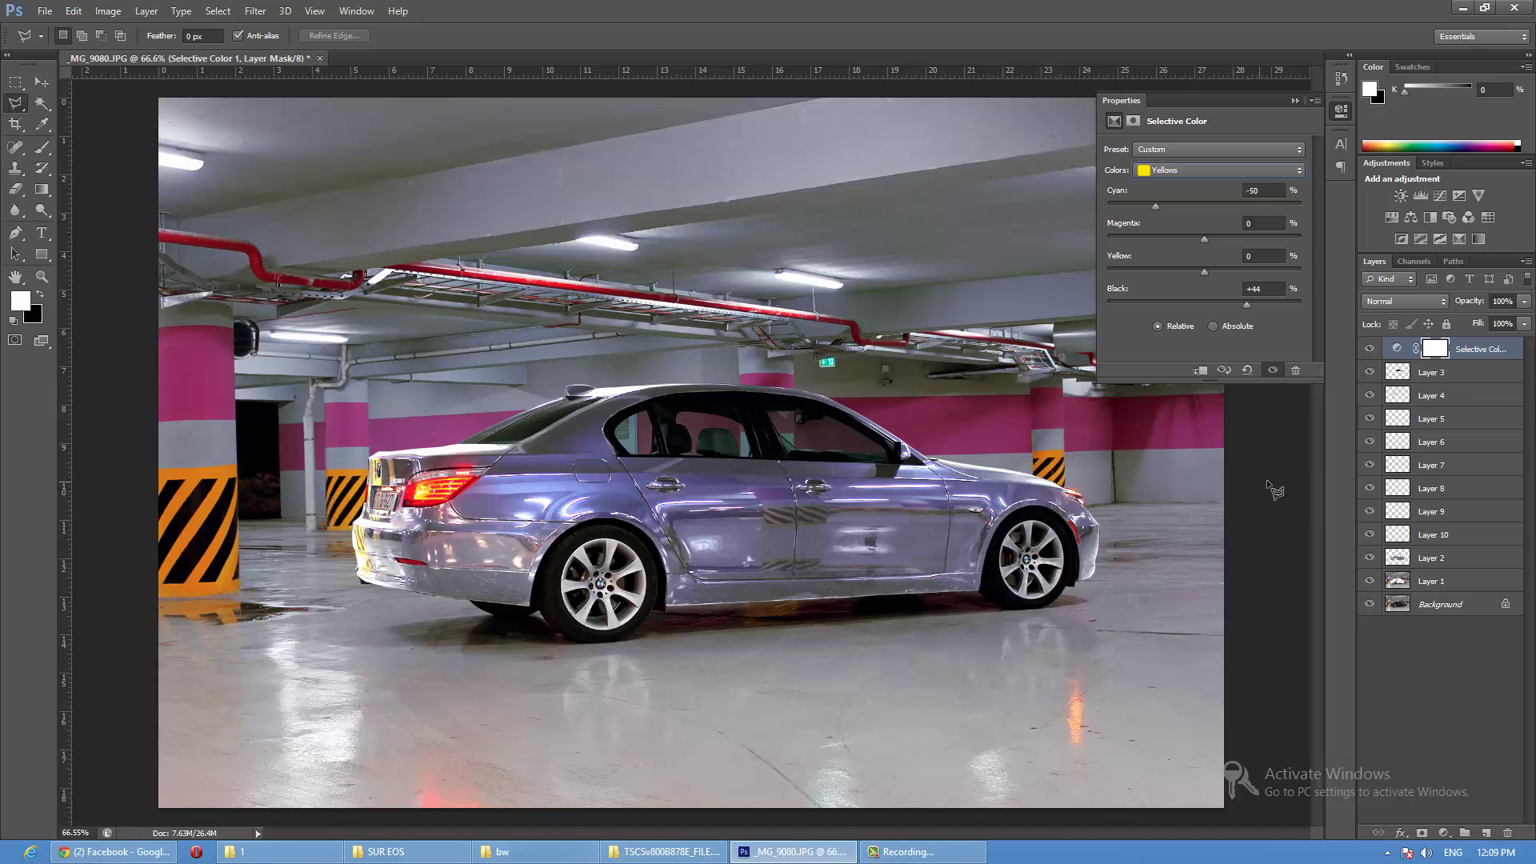
pyautogui.click(15, 82)
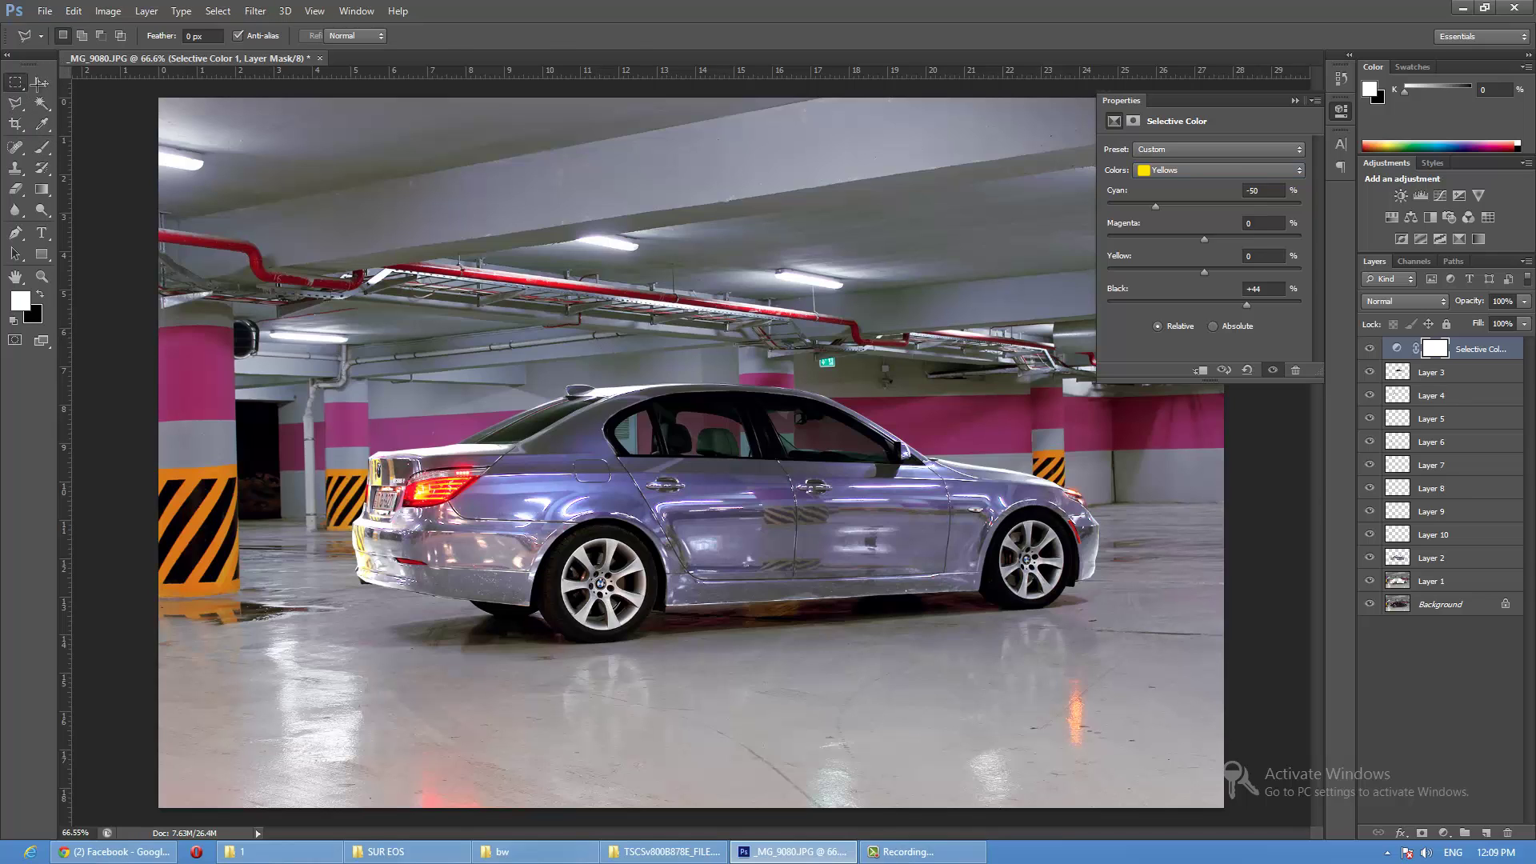
pyautogui.click(1303, 101)
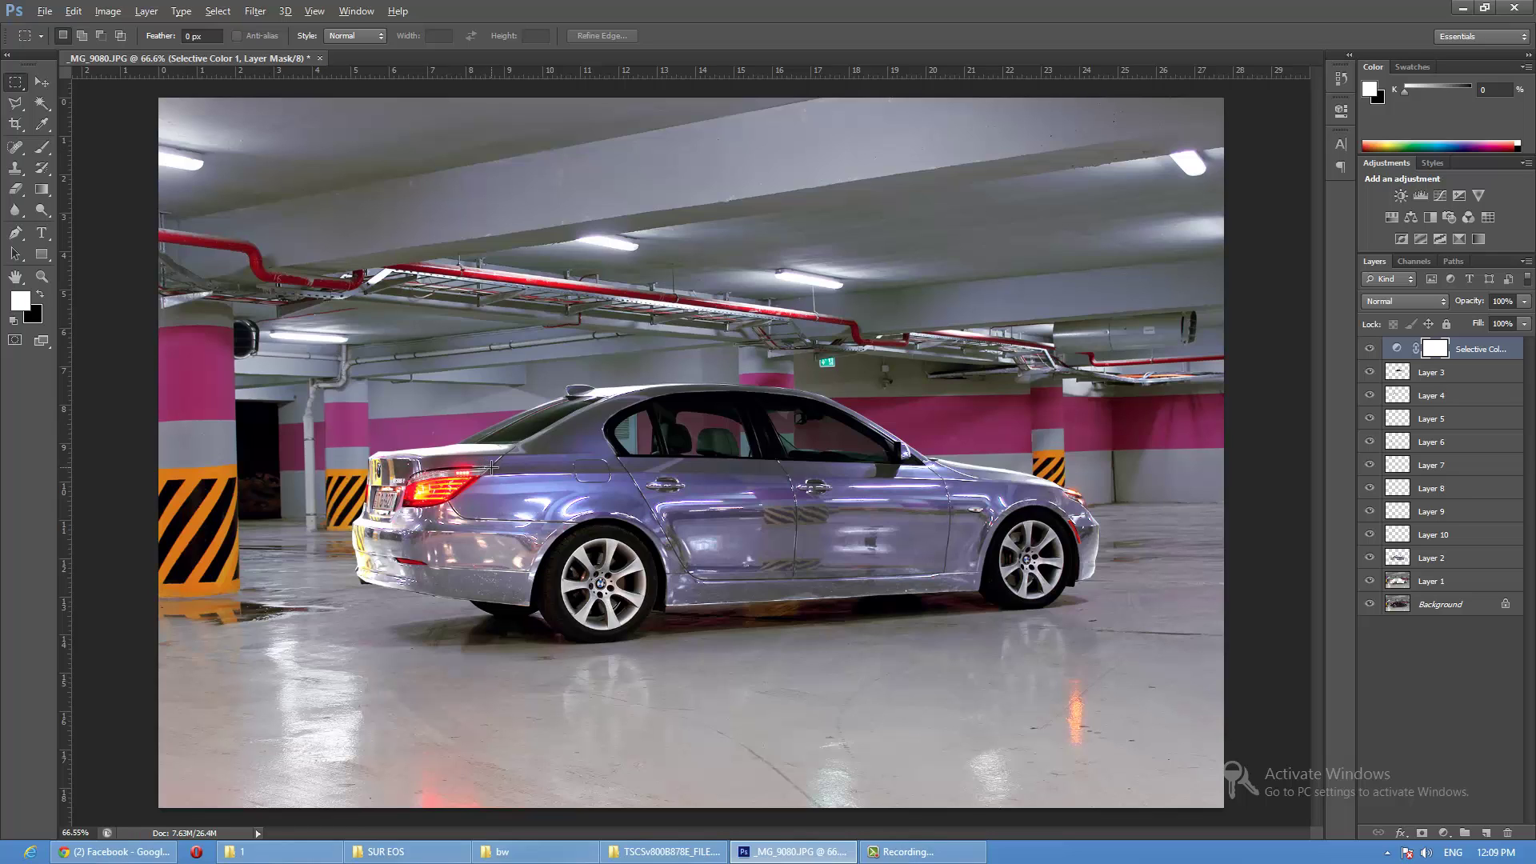
# Set the view zoom to 100%
pyautogui.press('alt')
pyautogui.press('alt')
pyautogui.click(90, 832)
pyautogui.write('100')
pyautogui.press('Return')
# Resize the image to 1300 pixels wide in Image Size
pyautogui.click(146, 12)
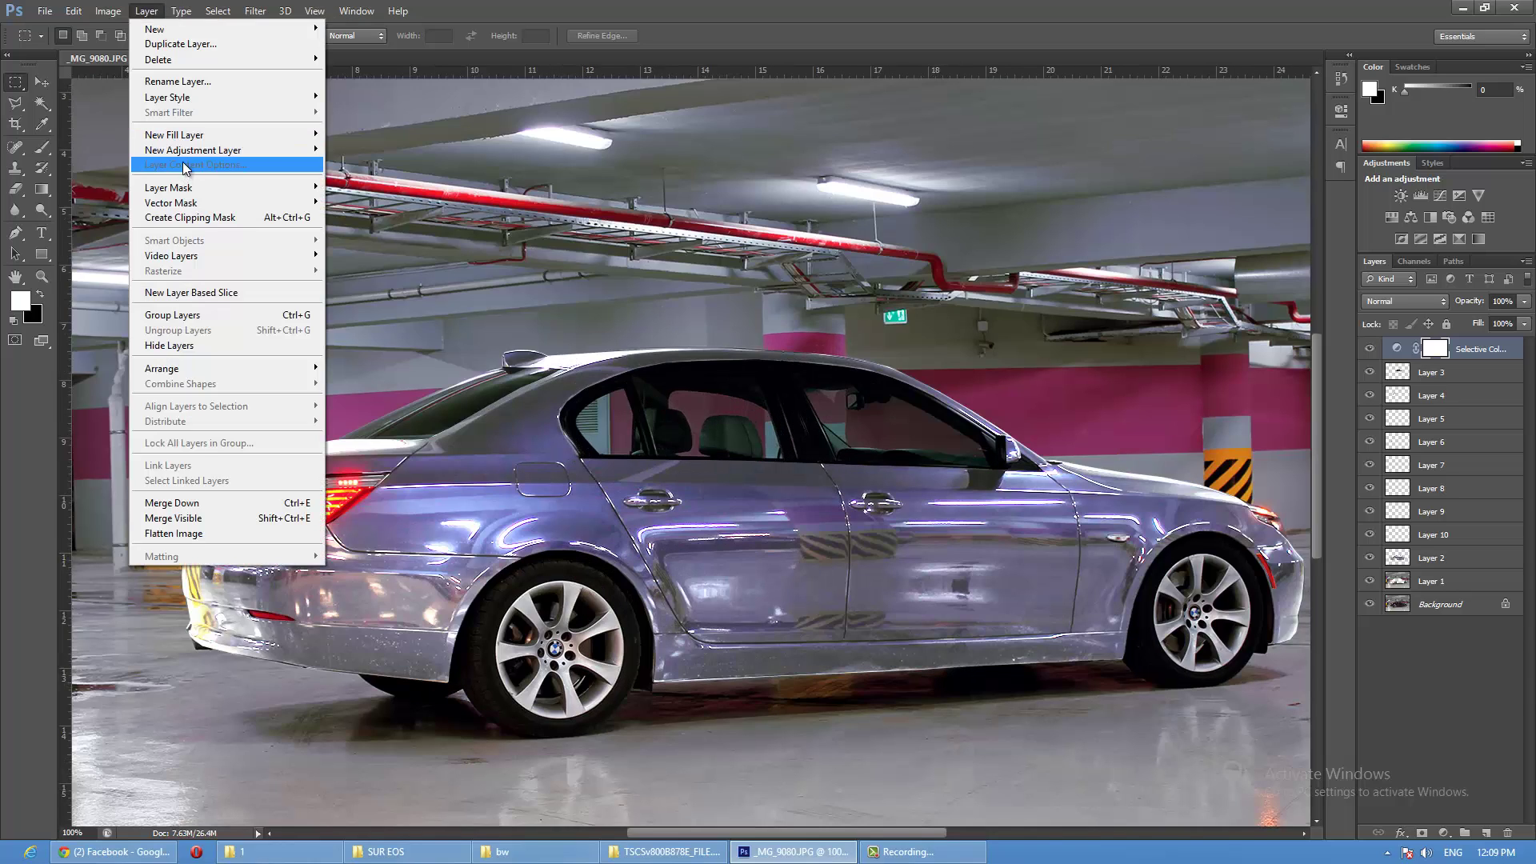
pyautogui.click(124, 125)
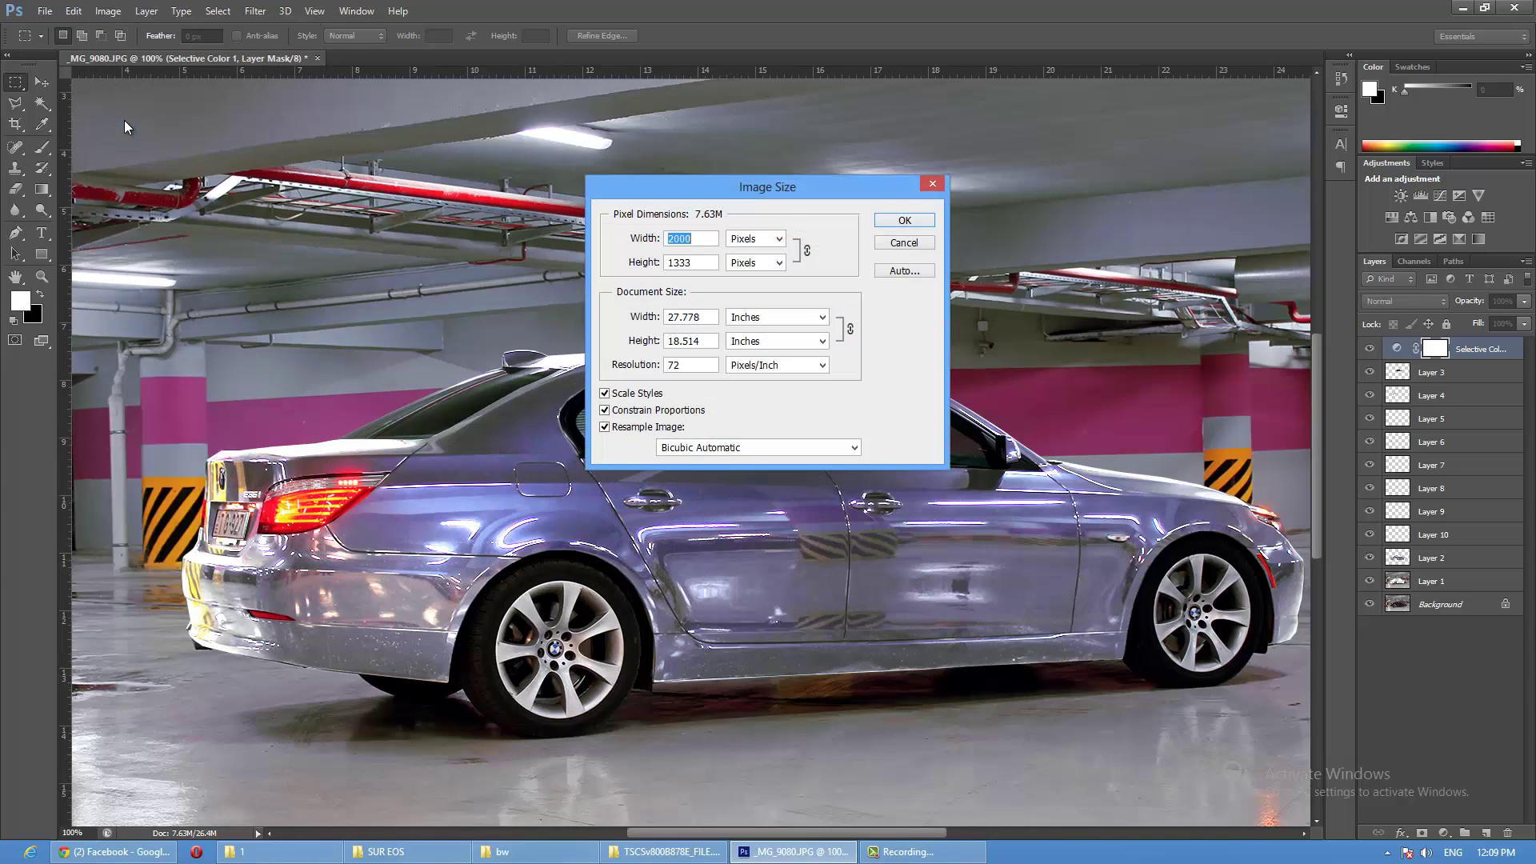
pyautogui.write('1300')
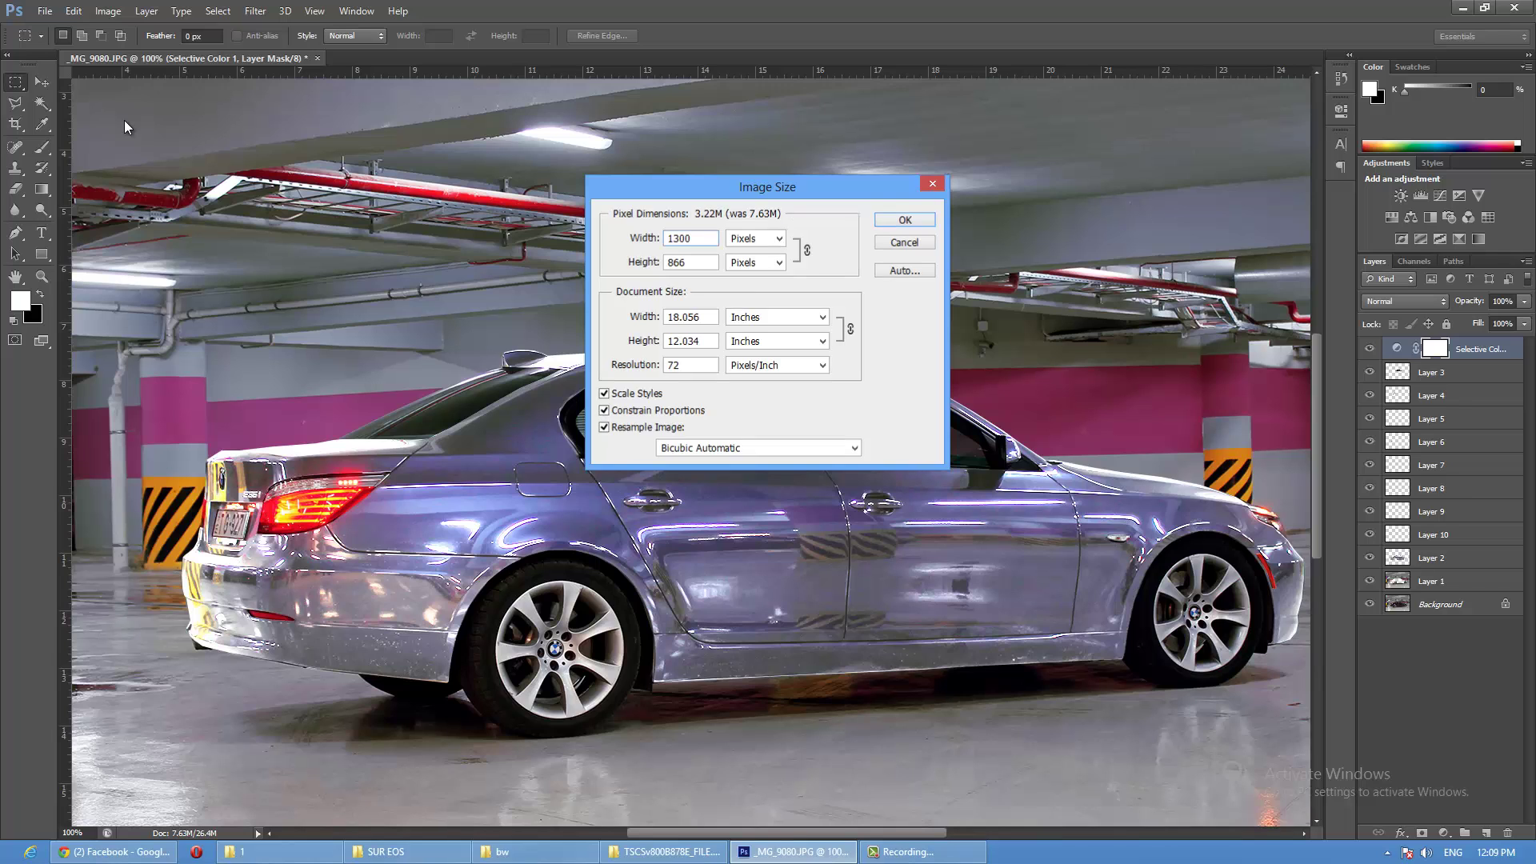
pyautogui.press('Return')
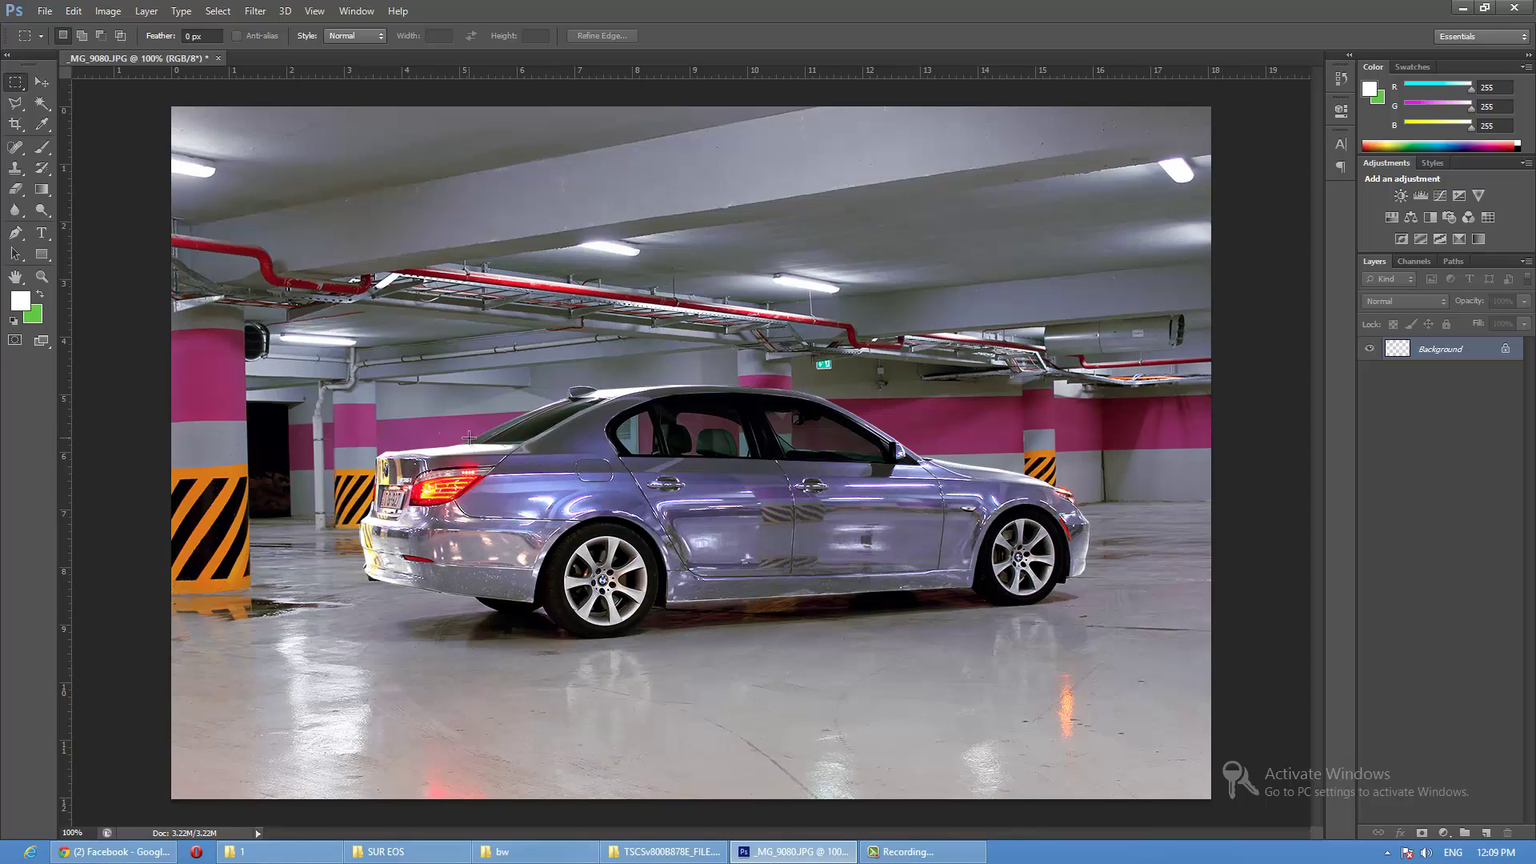
# Use Selective Color on the flattened Background to add a little black to the Blacks range
pyautogui.click(138, 13)
pyautogui.moveTo(132, 51)
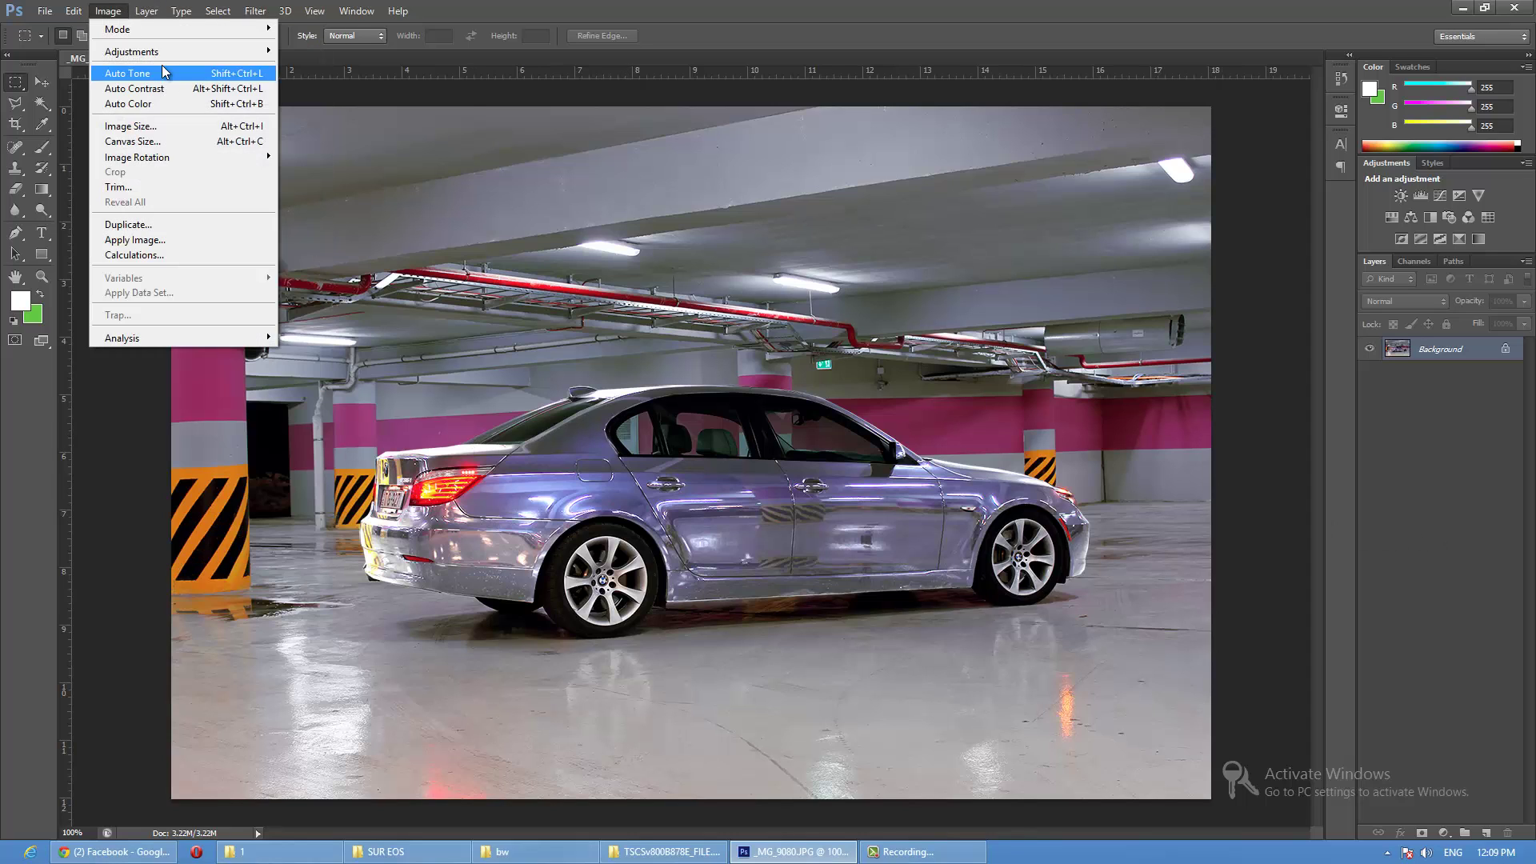
pyautogui.click(360, 294)
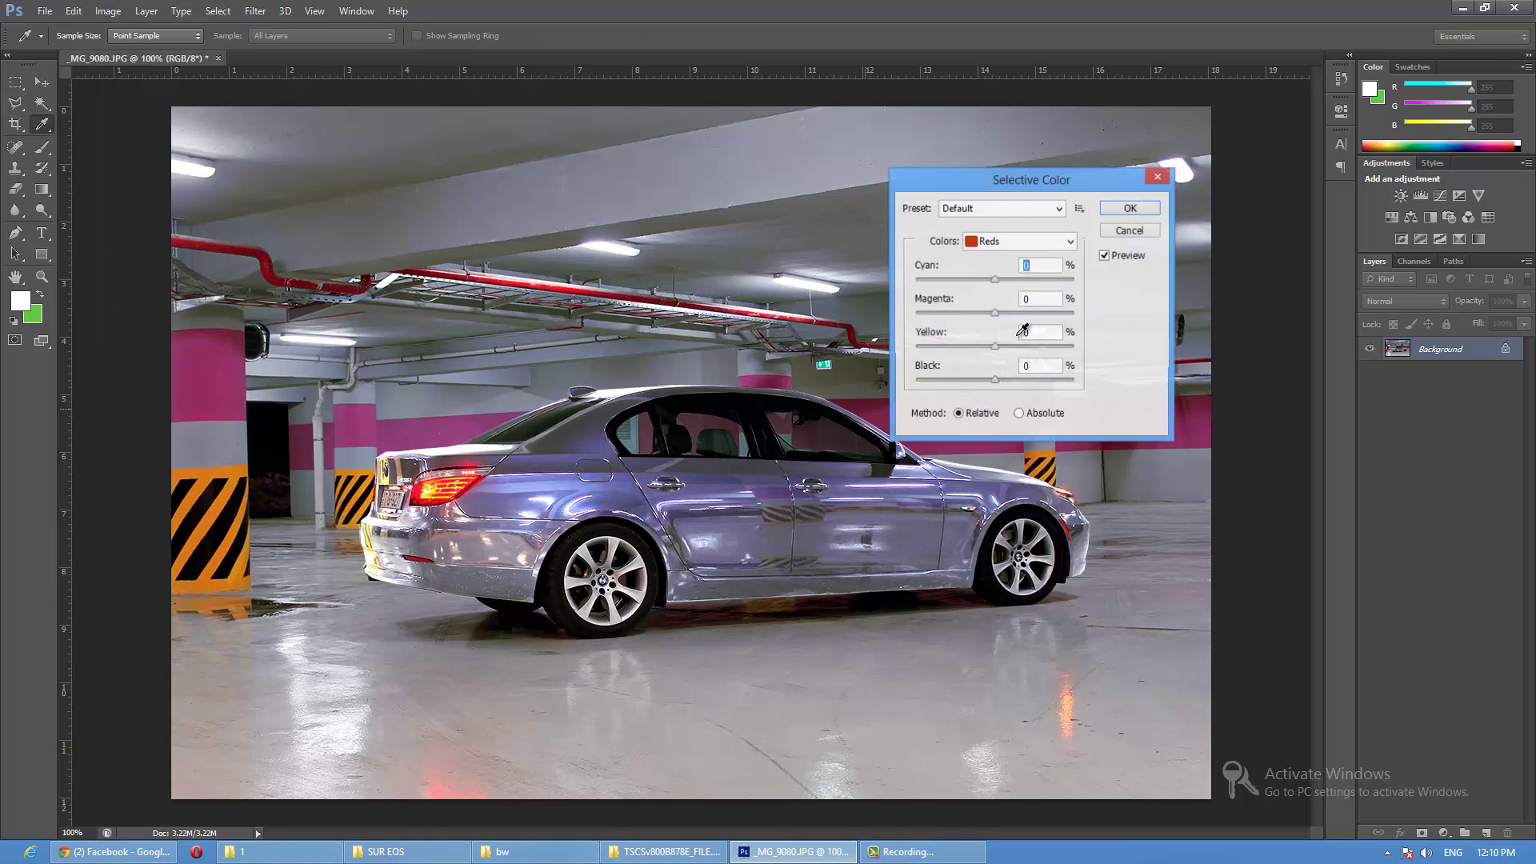
pyautogui.click(992, 242)
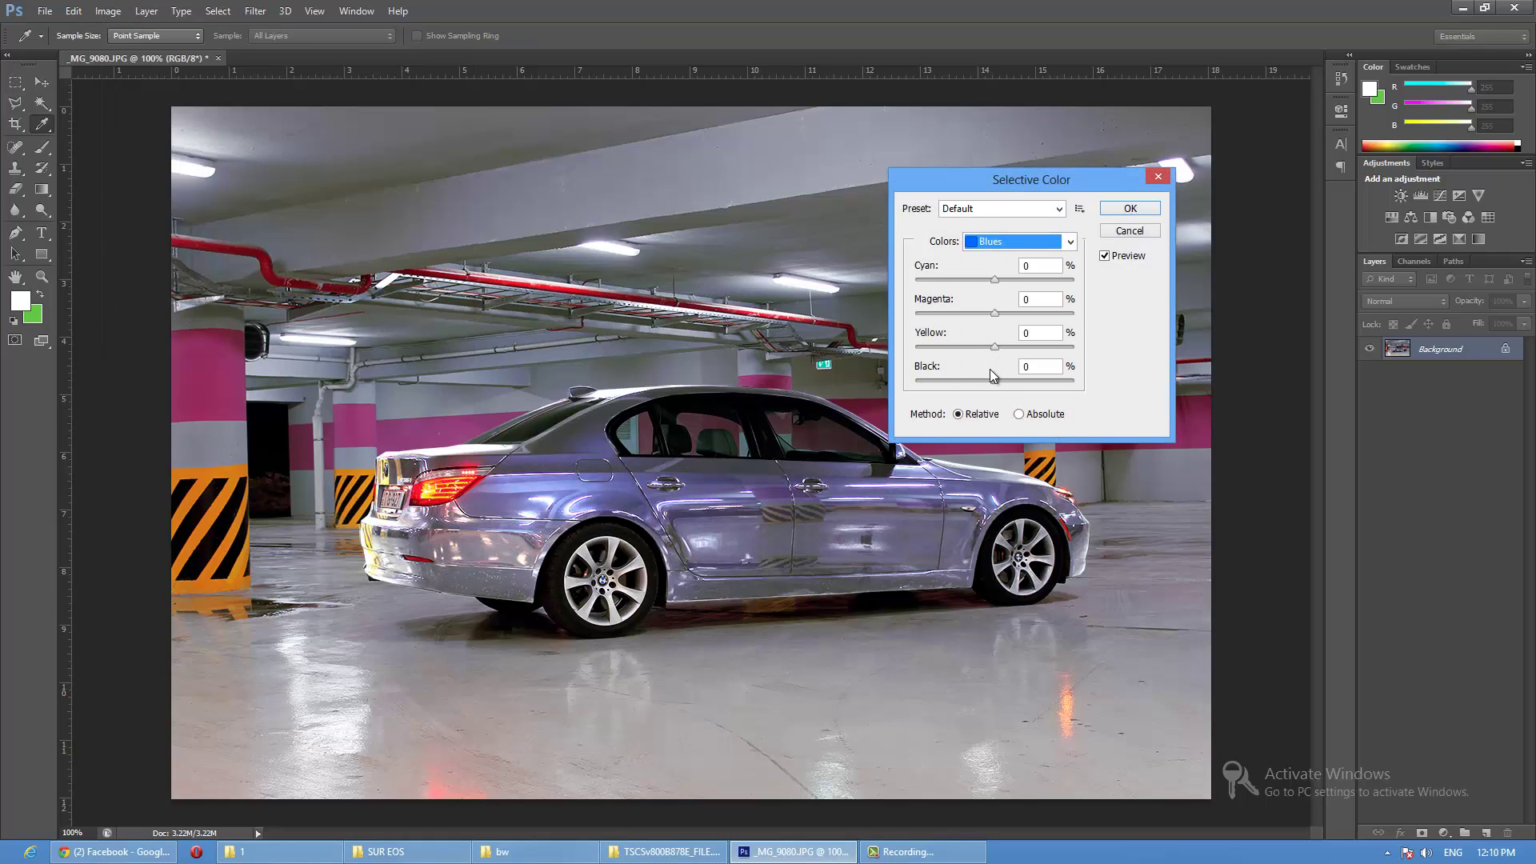
pyautogui.scroll(-8, 992, 376)
pyautogui.moveTo(994, 381)
pyautogui.mouseDown()
pyautogui.moveTo(982, 347)
pyautogui.moveTo(1014, 347)
pyautogui.mouseUp()
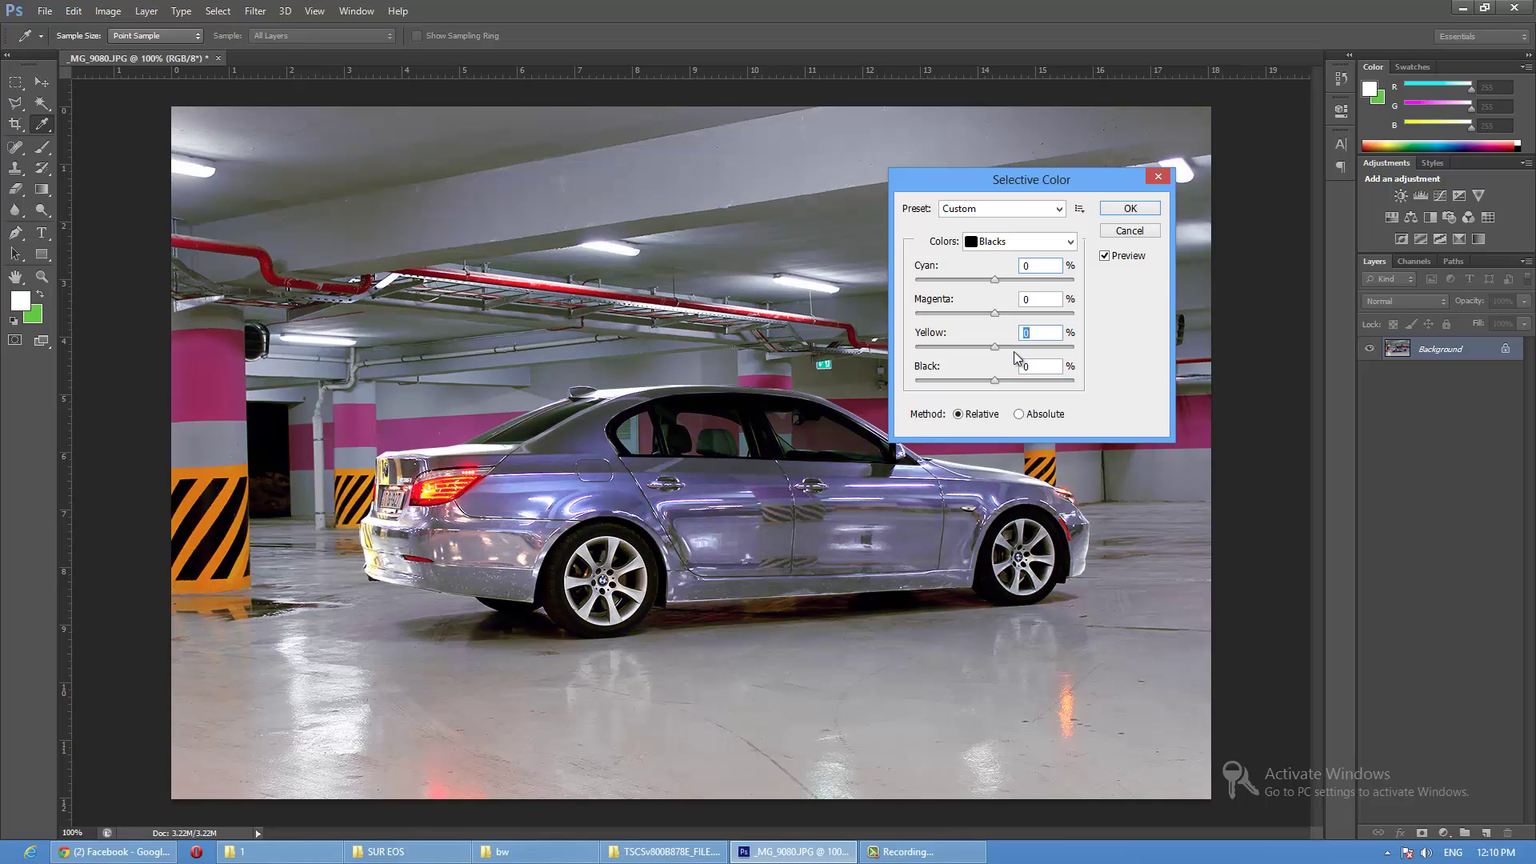
pyautogui.press('Return')
pyautogui.press('m')
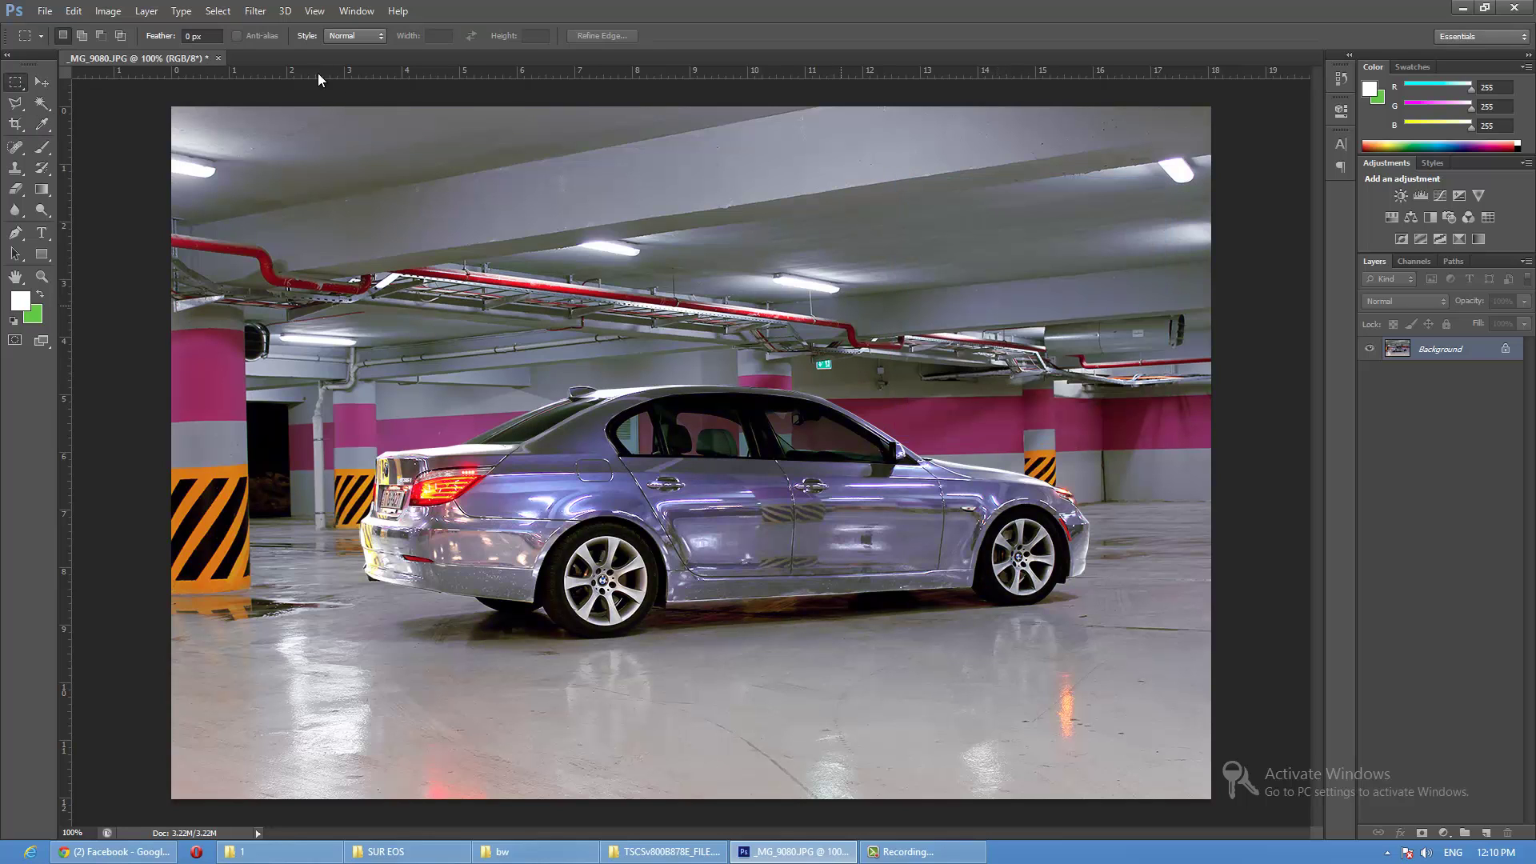